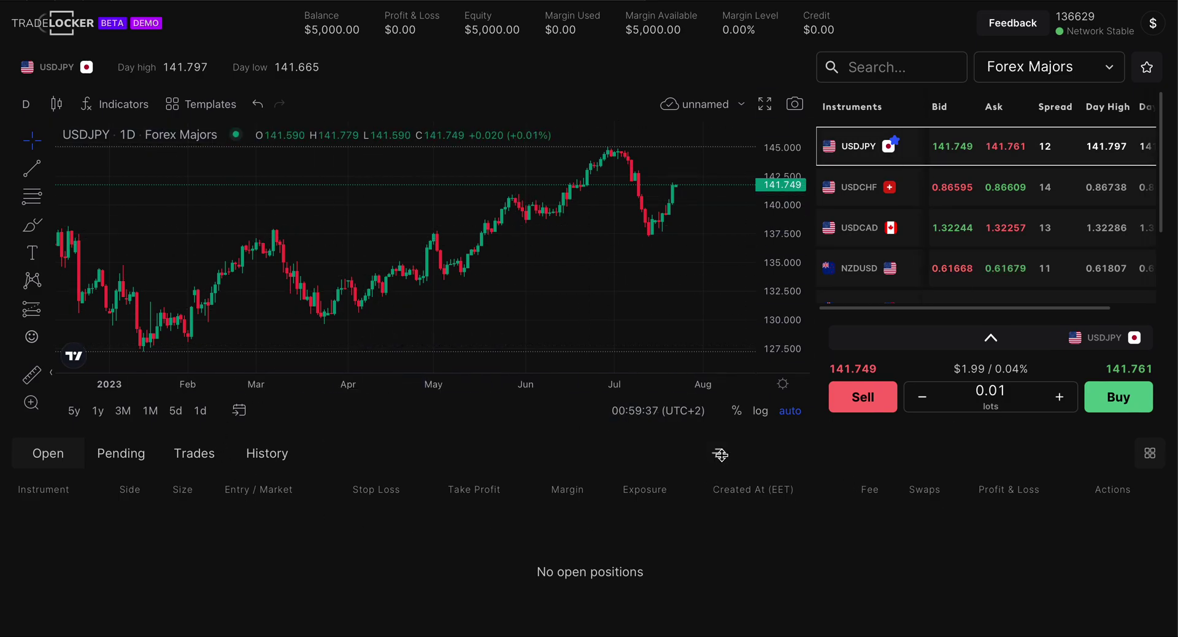
Shrink the open positions panel to give the price chart and instrument list more height.
drag(718, 454, 744, 462)
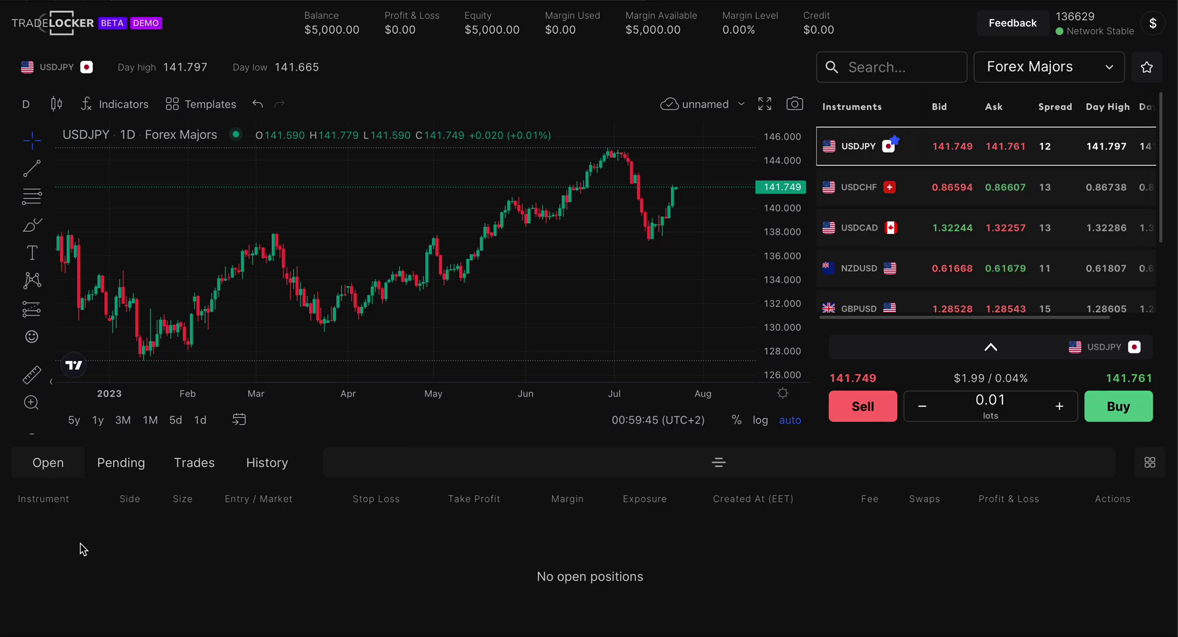
drag(708, 466, 712, 515)
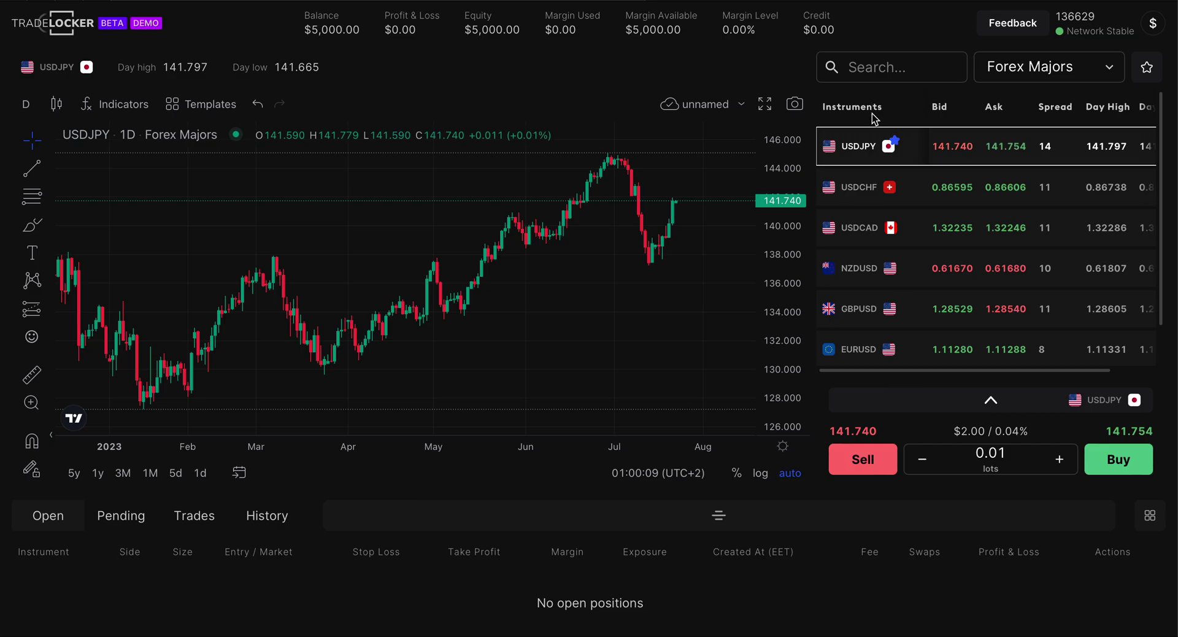
Look through the instrument categories and the charts of the Forex Majors pairs, ending on USDJPY.
click(1092, 66)
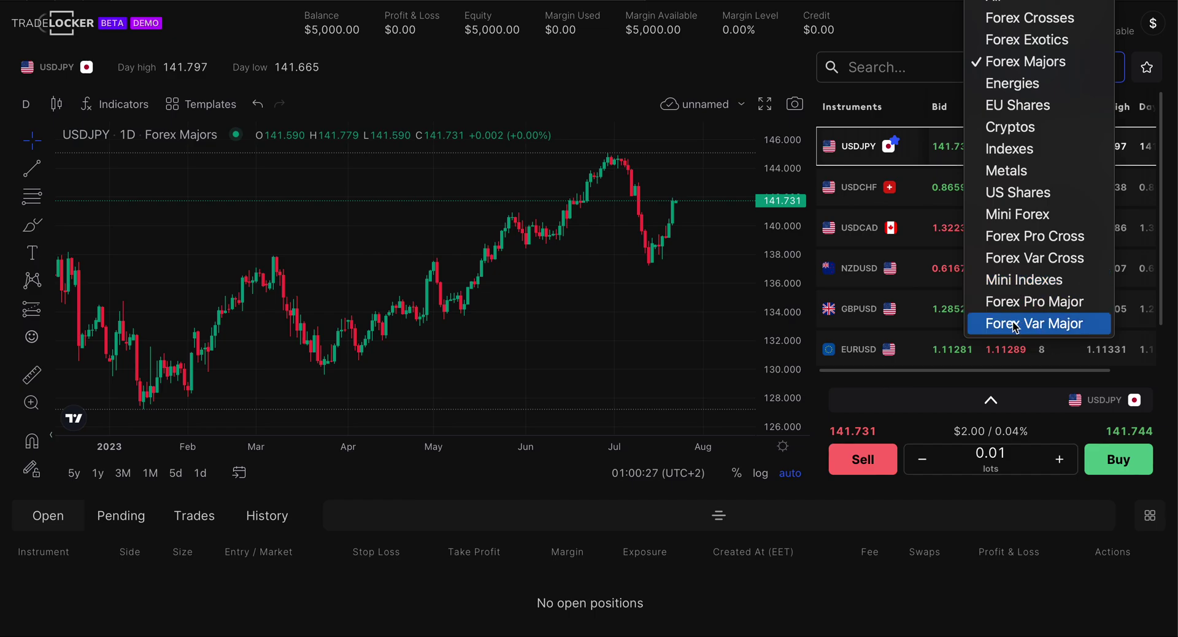
click(888, 183)
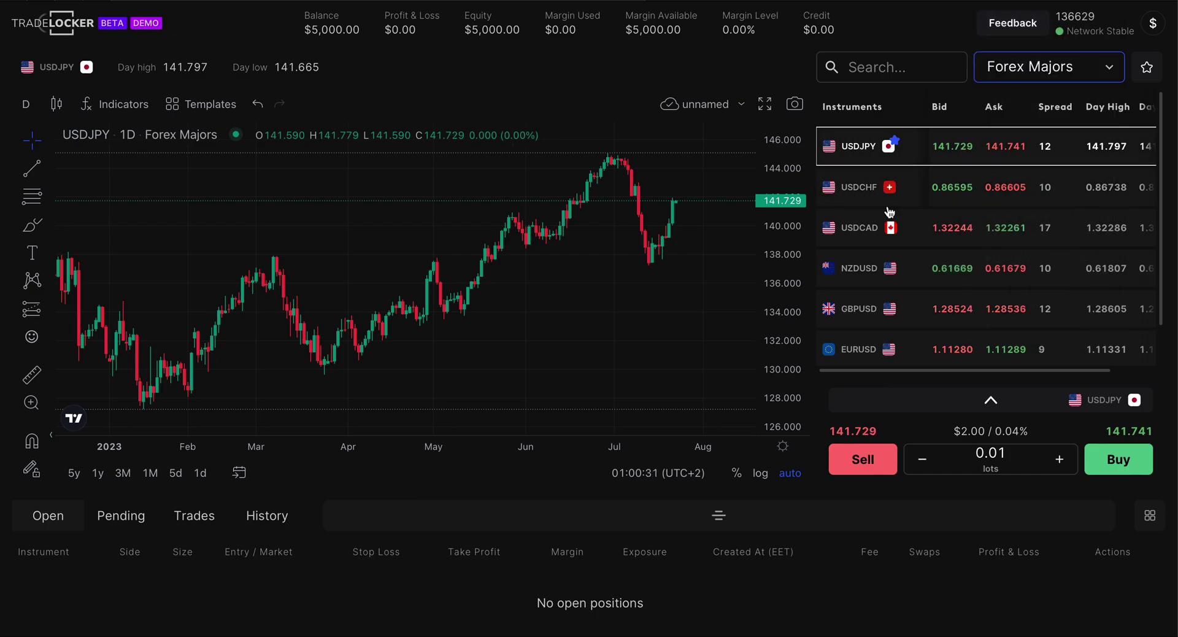
click(860, 185)
click(859, 148)
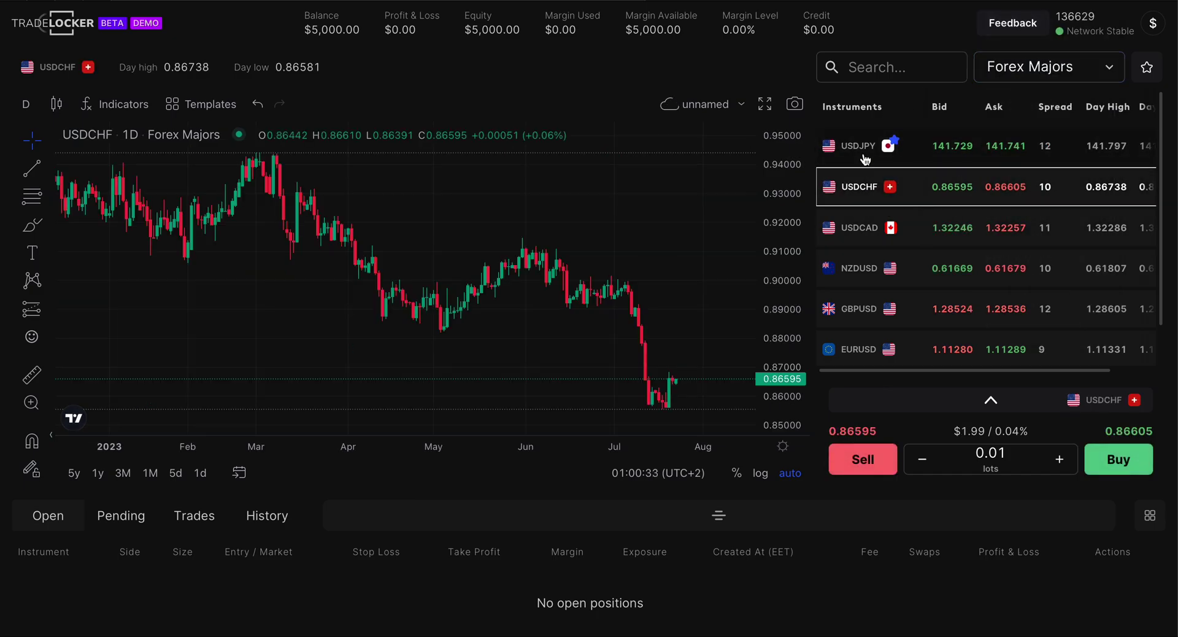
click(859, 188)
click(858, 227)
click(862, 273)
click(860, 307)
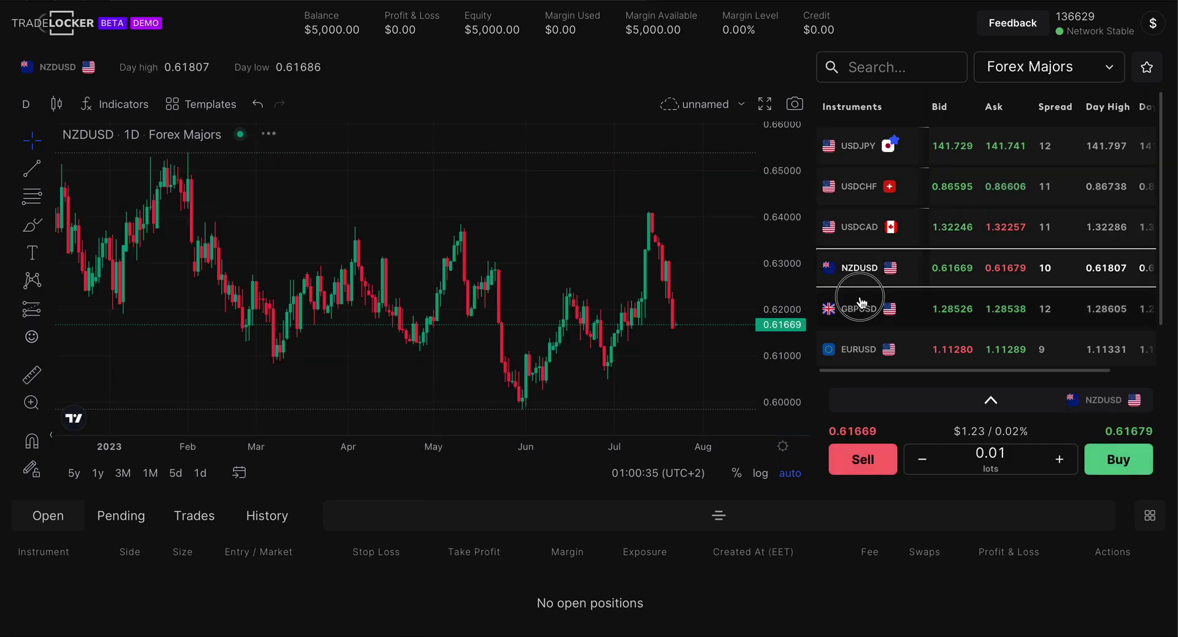
click(861, 347)
click(860, 310)
click(859, 268)
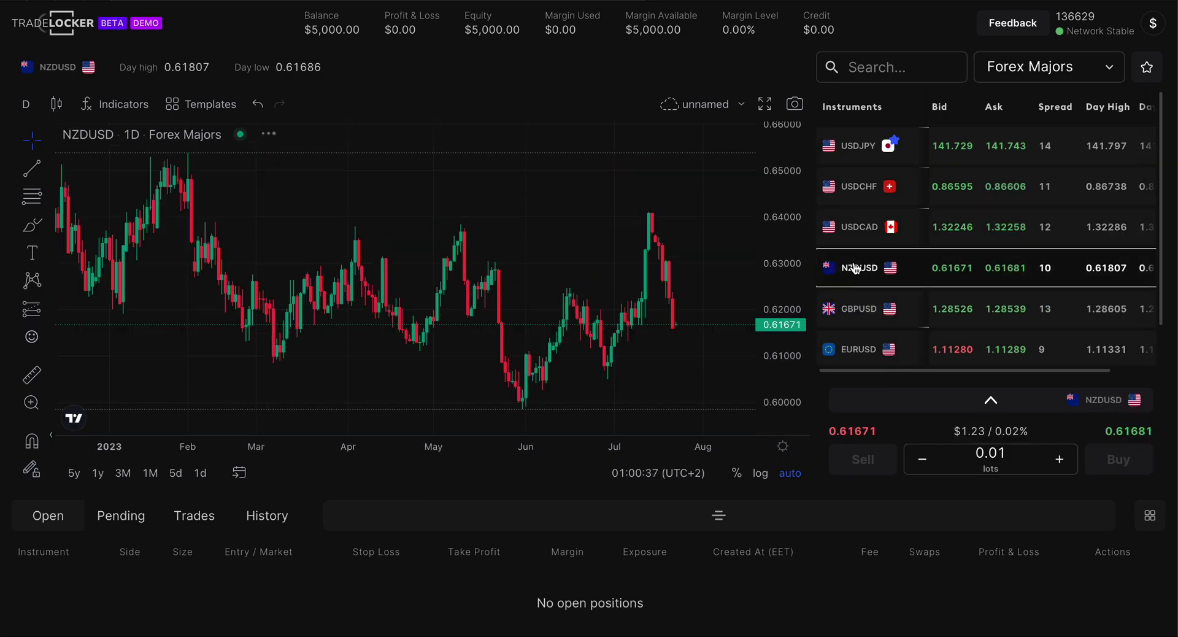
click(859, 227)
click(860, 187)
click(858, 147)
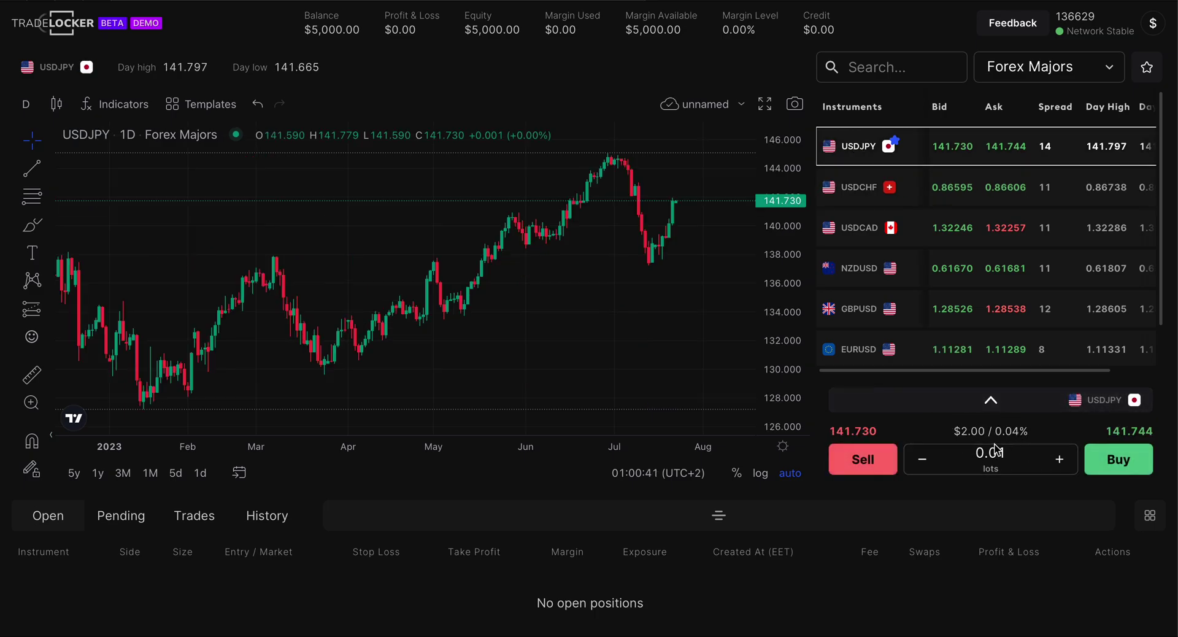
Increase the USDJPY order size stepwise and reduce it back to 0.01 lots.
click(1058, 460)
click(1059, 460)
click(1058, 461)
click(1060, 459)
click(1059, 459)
click(1059, 460)
click(924, 460)
click(924, 460)
click(924, 460)
click(924, 461)
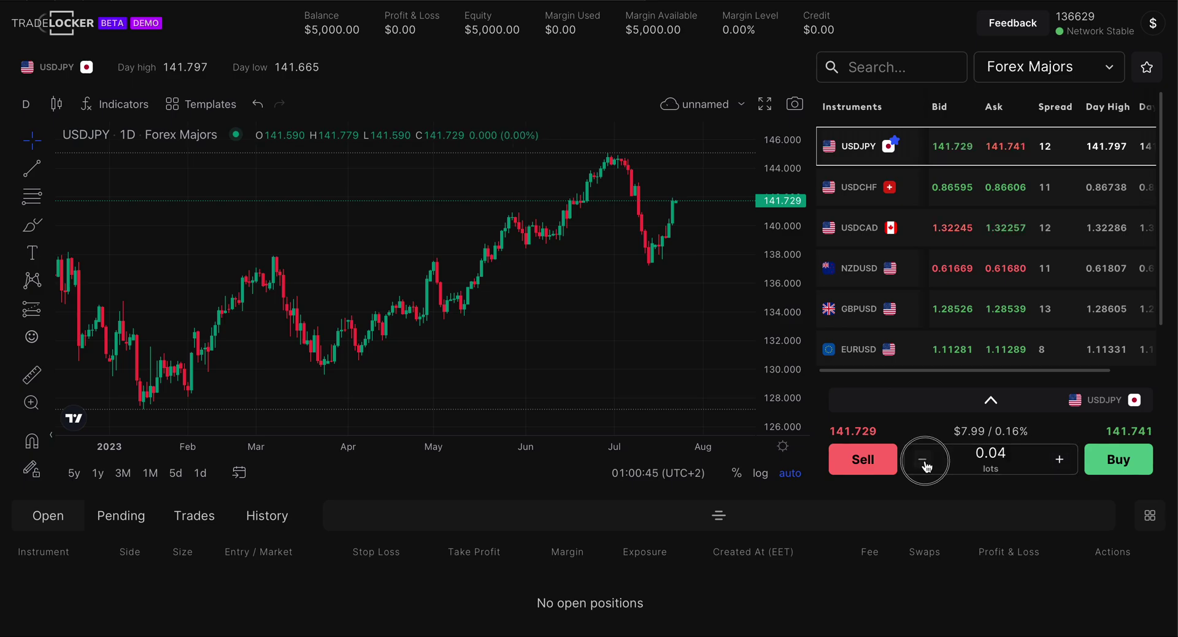
click(923, 461)
click(923, 460)
click(924, 460)
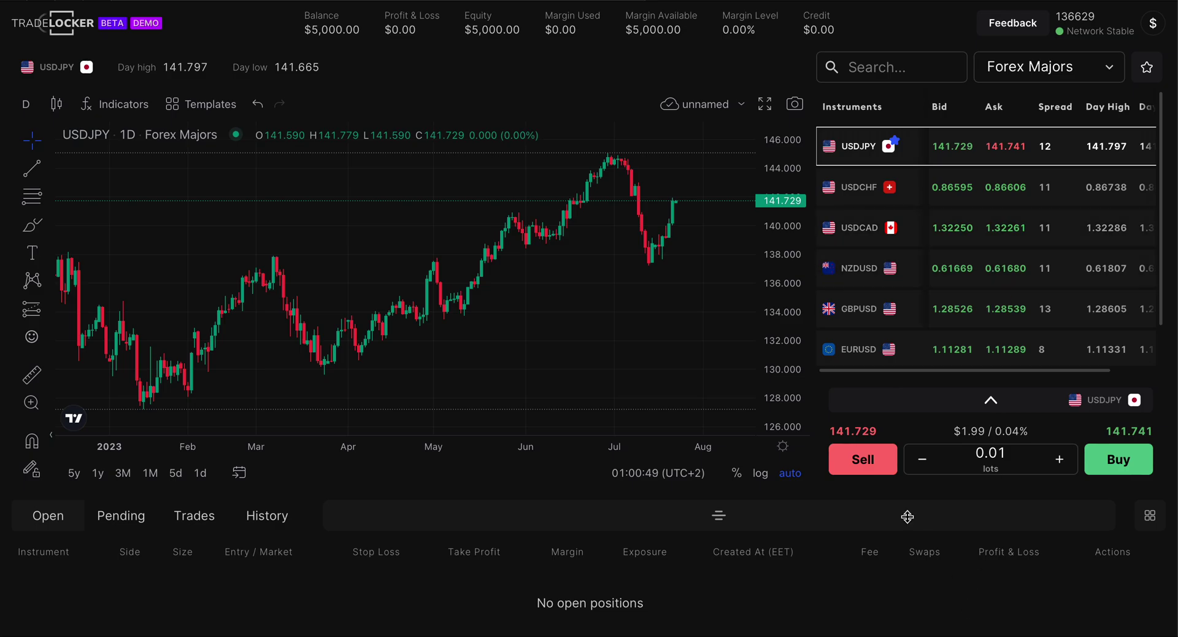
Start a market buy of 0.01 lots of USDJPY, try the one-click trading switch, and cancel the order.
click(1118, 461)
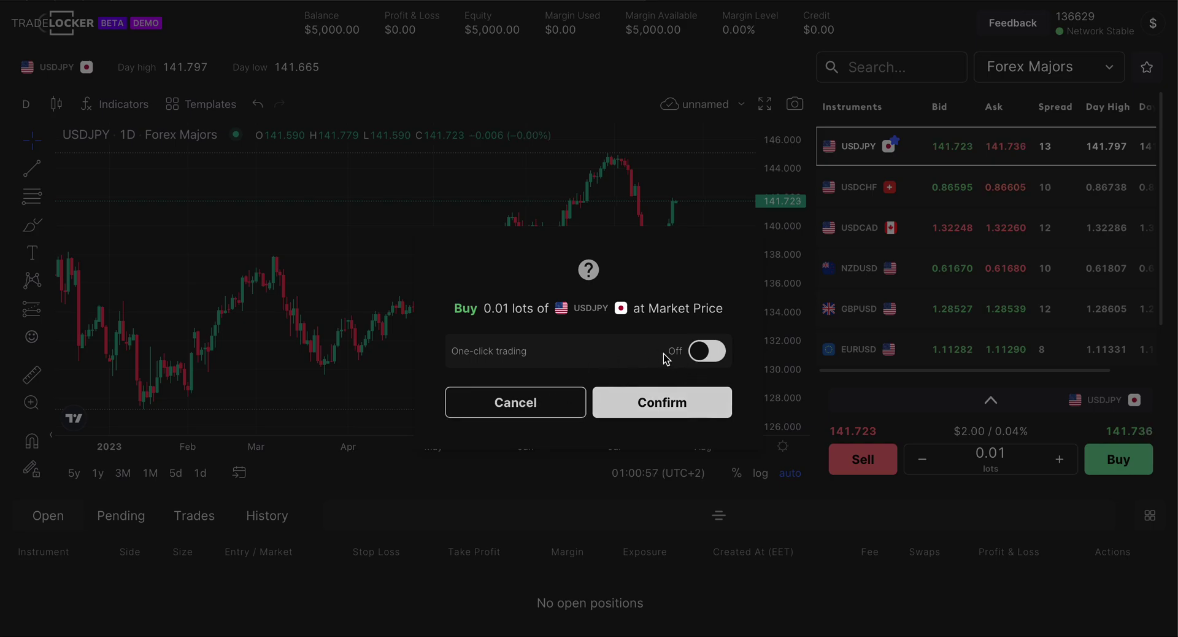
click(705, 352)
click(706, 352)
click(556, 405)
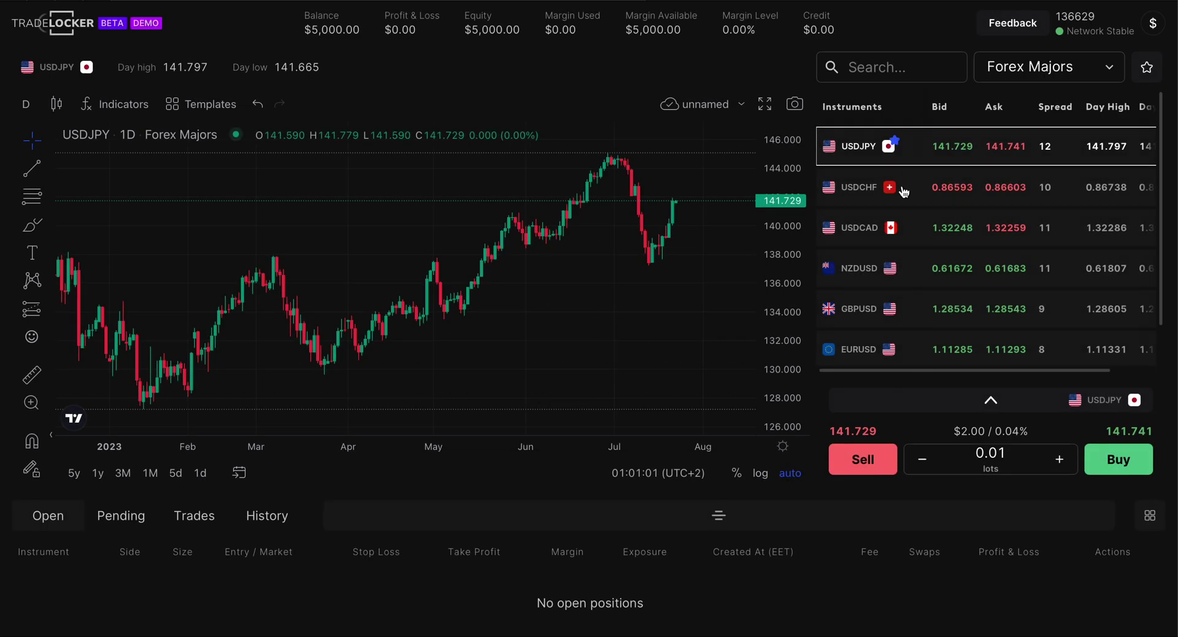
Try switching one-click trading on and off in the account settings.
click(1147, 27)
click(900, 157)
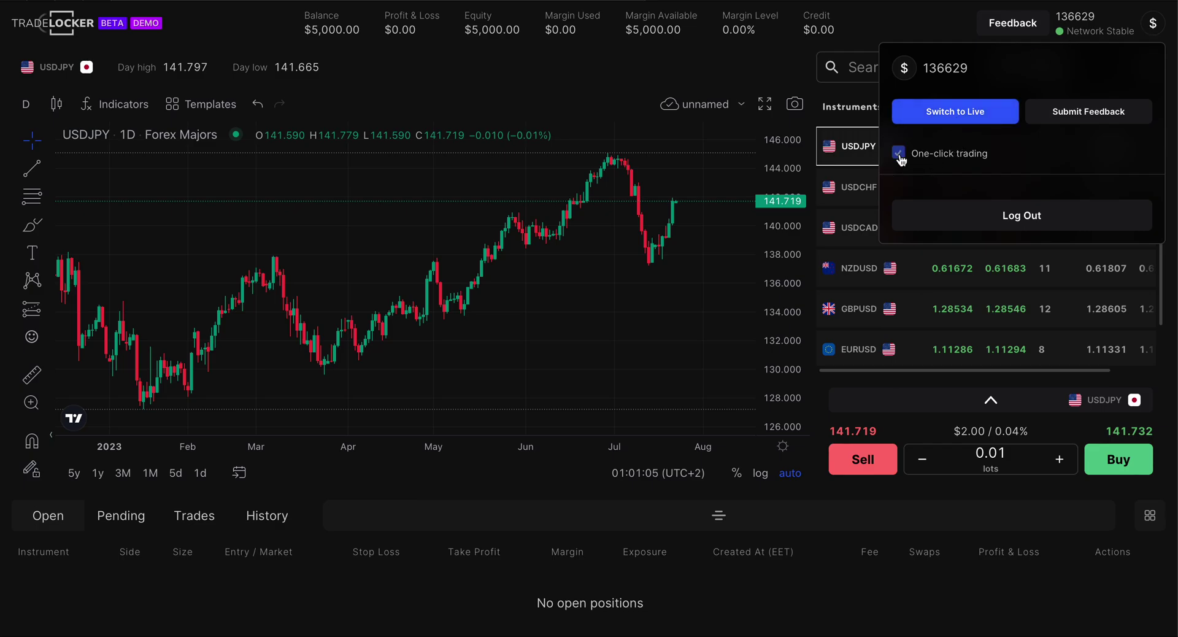
click(900, 156)
click(1152, 27)
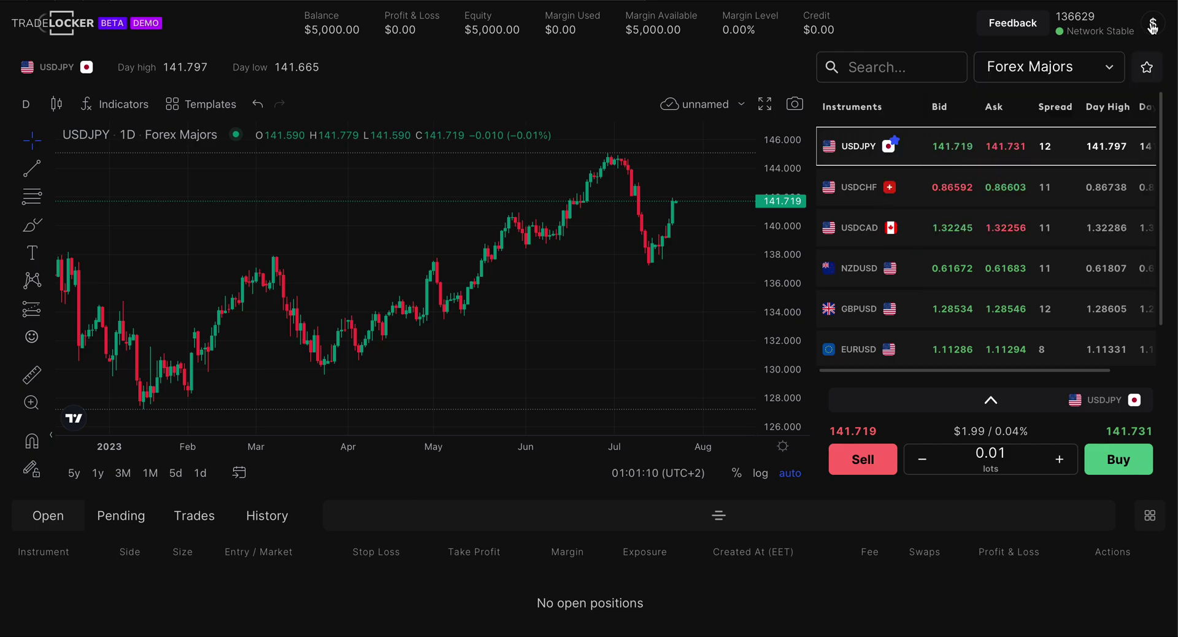
Enable one-click trading from the buy order confirmation and buy 0.01 lots of USDJPY at market price.
click(1094, 460)
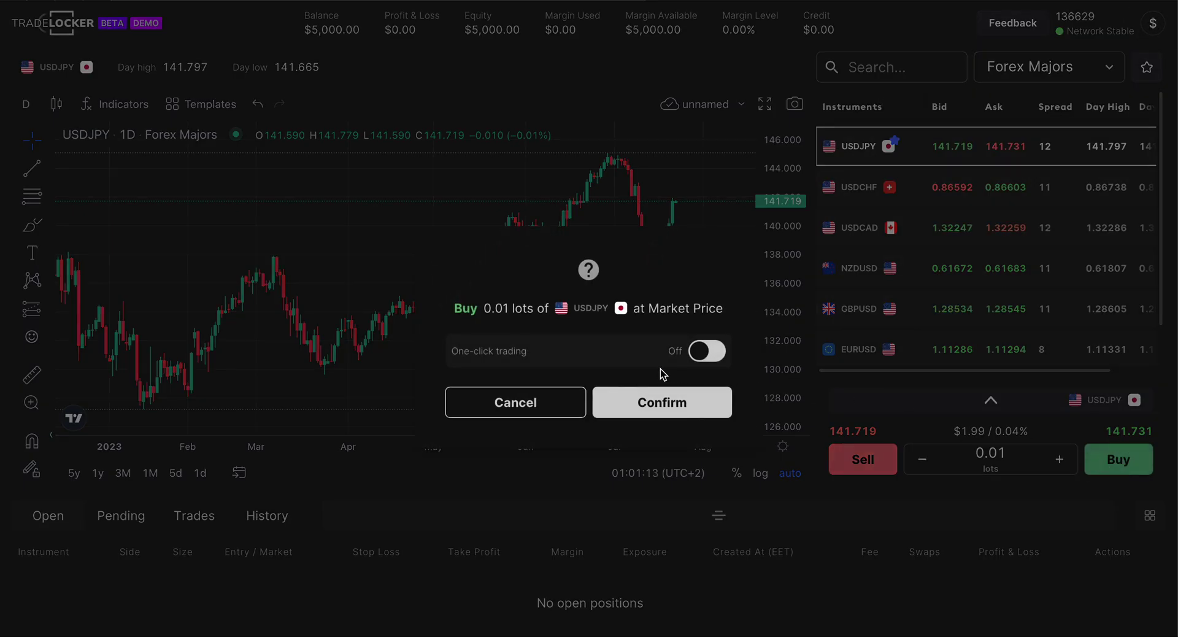
click(710, 355)
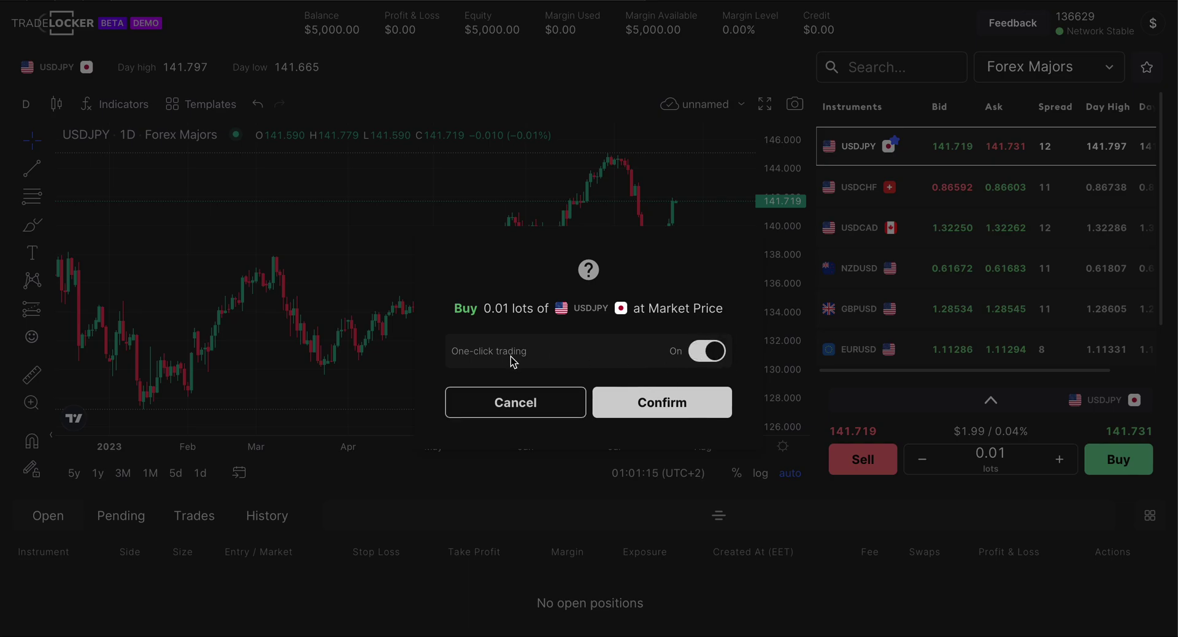
click(544, 402)
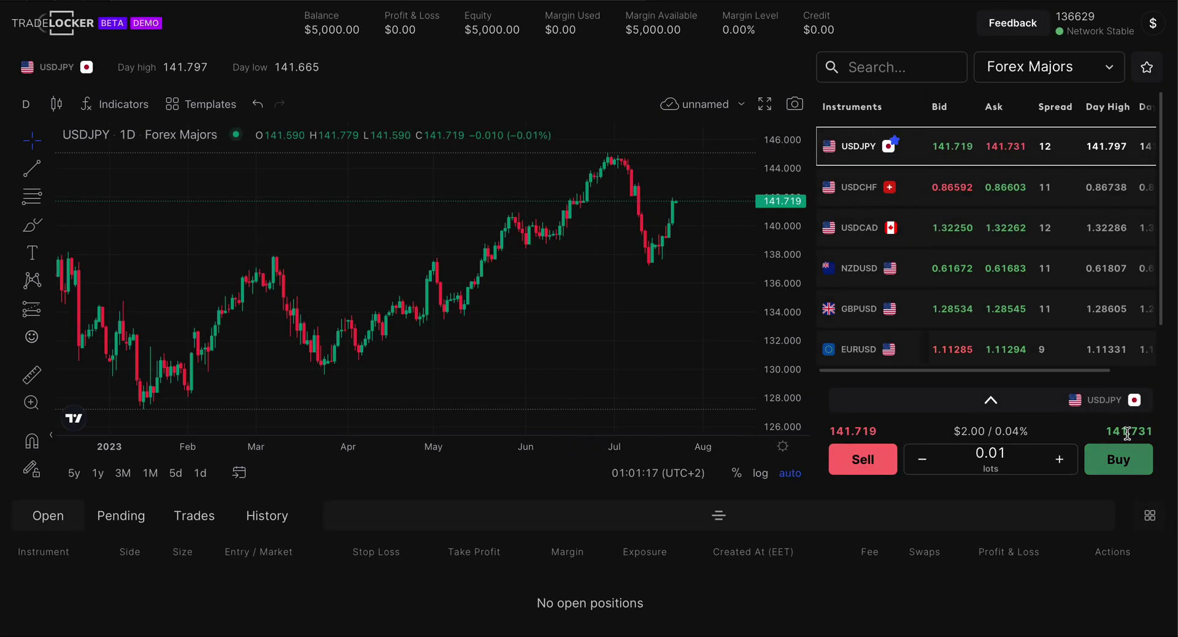
click(1116, 461)
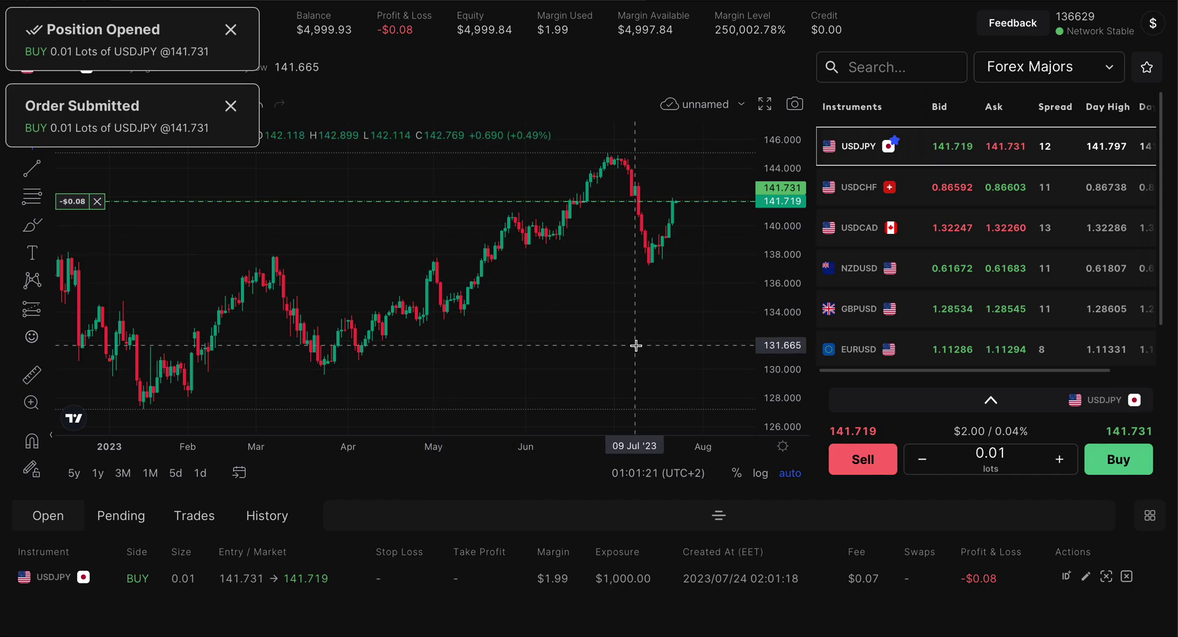
click(1152, 24)
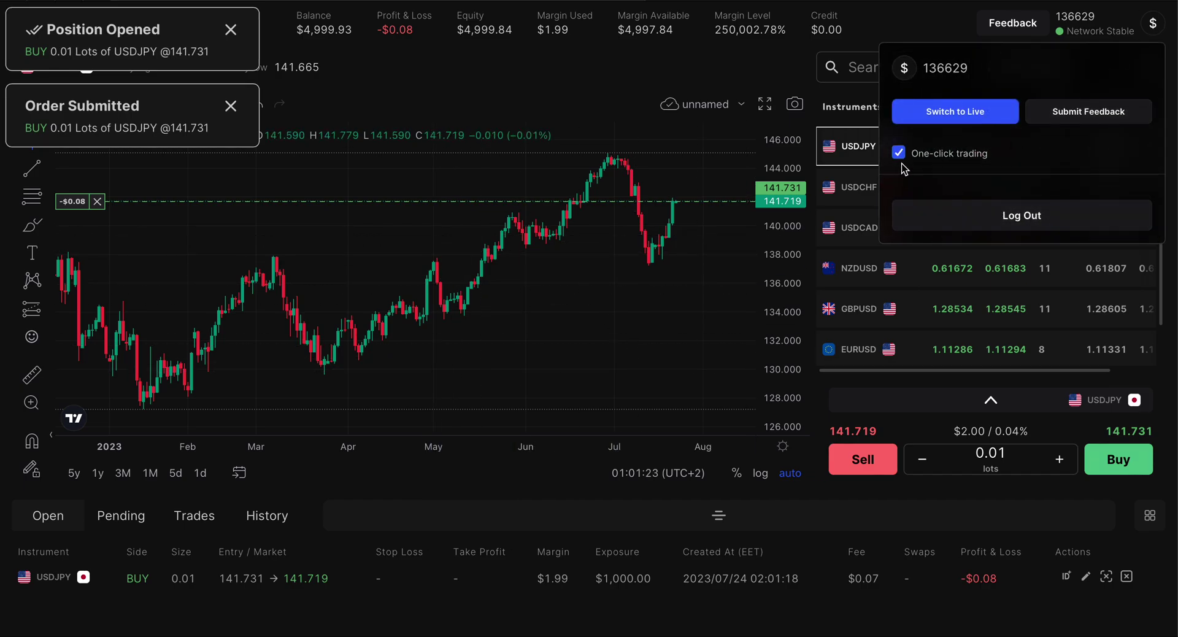
click(1153, 24)
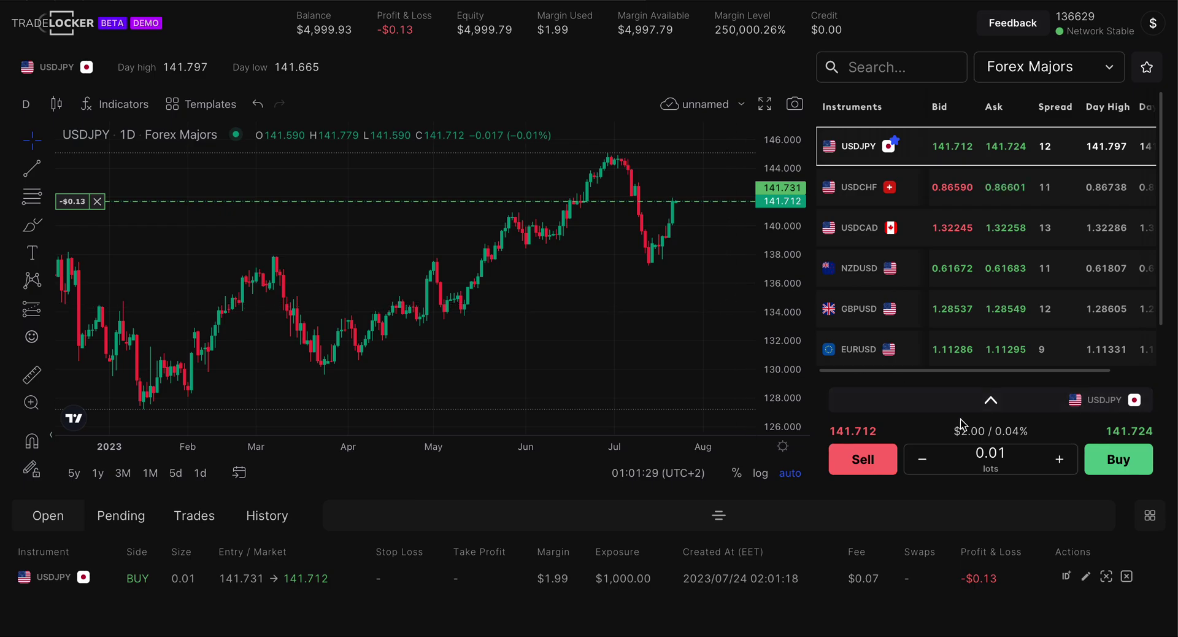
Examine the order's required margin and percentage, the USDJPY buy and sell prices, and the Forex Majors list.
drag(953, 432, 1031, 434)
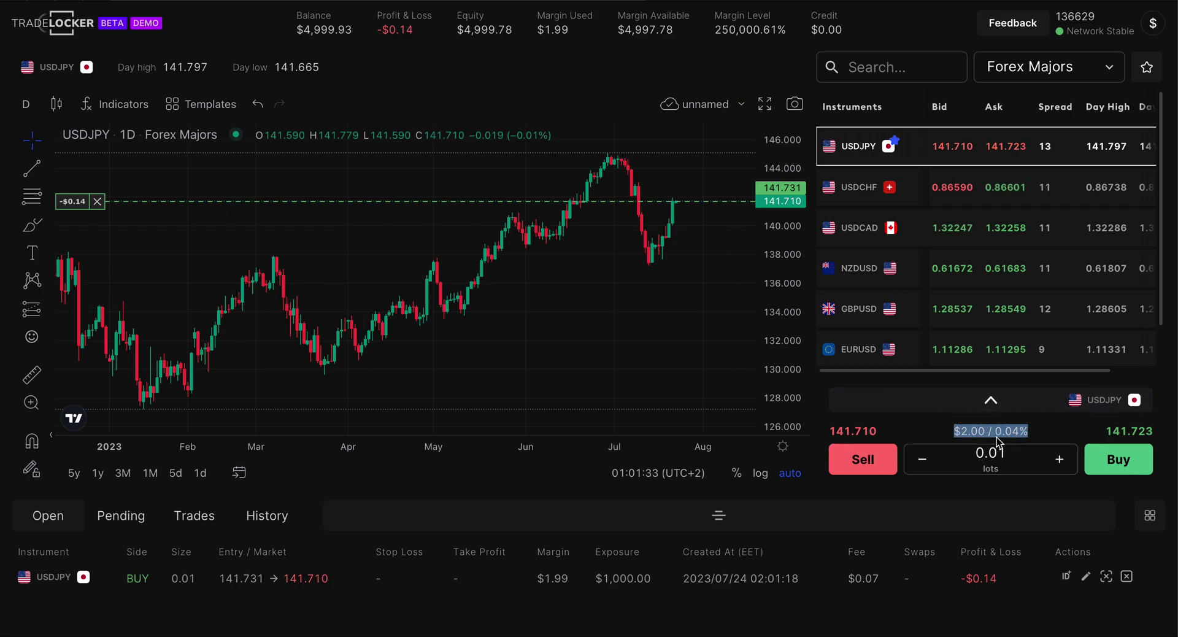
click(944, 437)
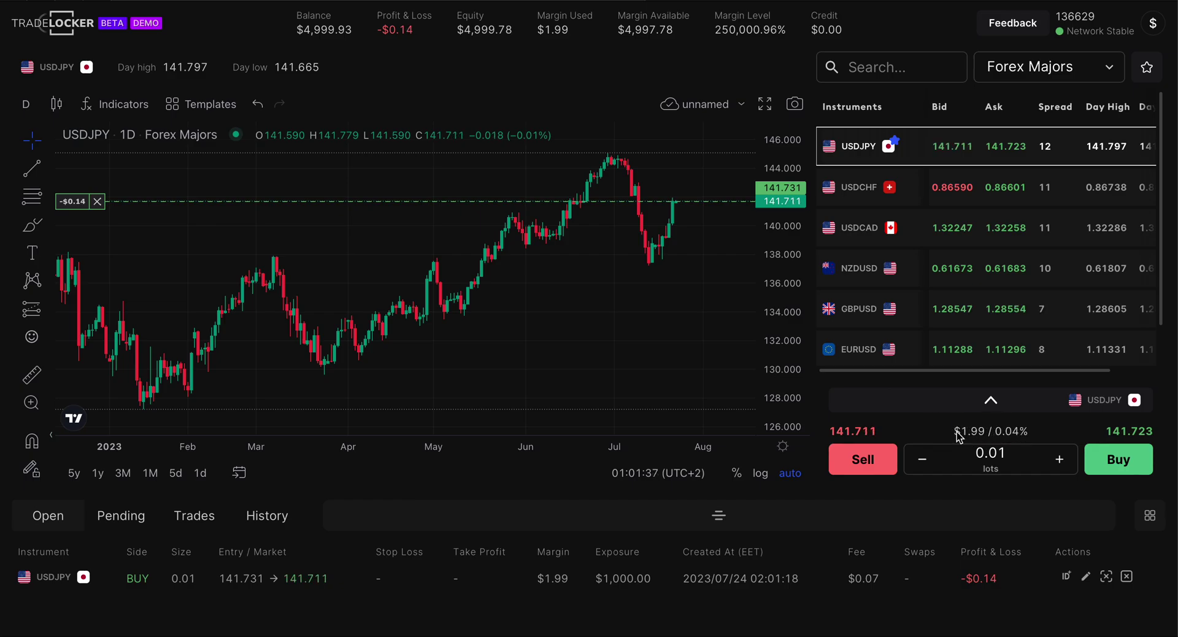
drag(994, 433, 1038, 431)
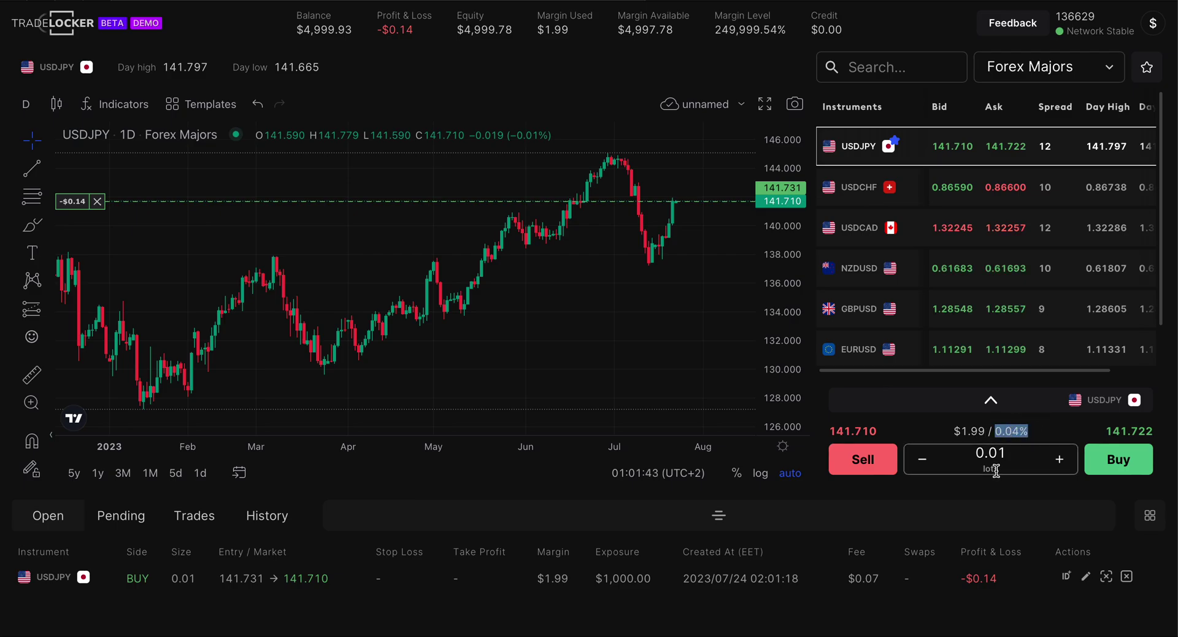
drag(1104, 431, 1170, 431)
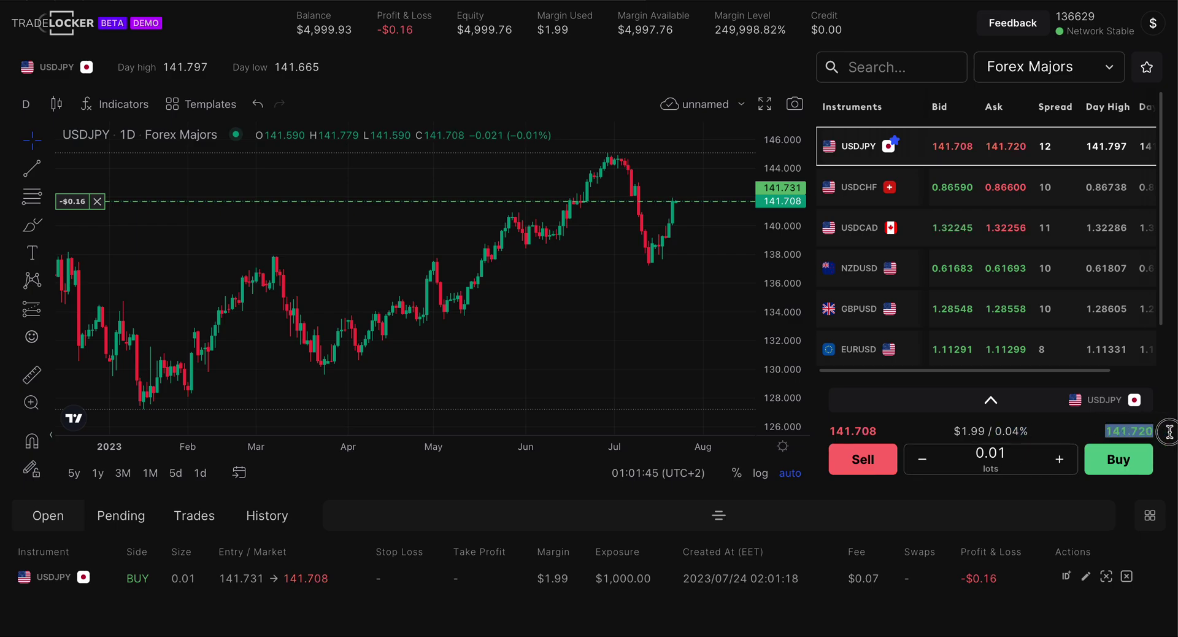
drag(883, 437, 824, 430)
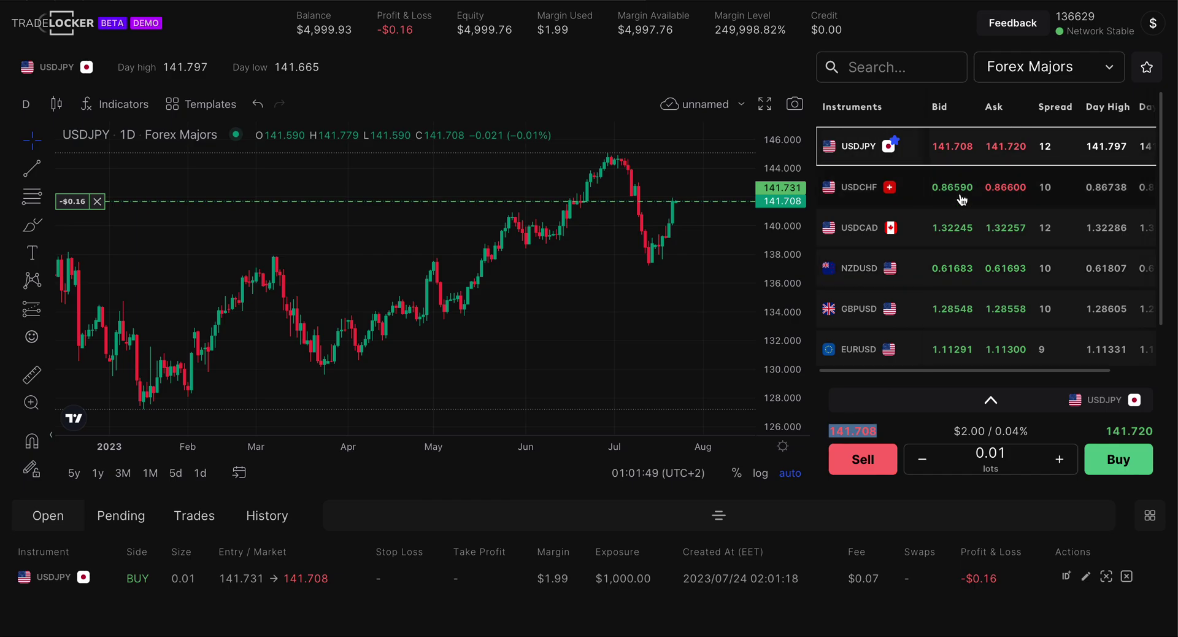
scroll(961, 197, down, 1)
scroll(964, 198, up, 1)
scroll(878, 237, down, 1)
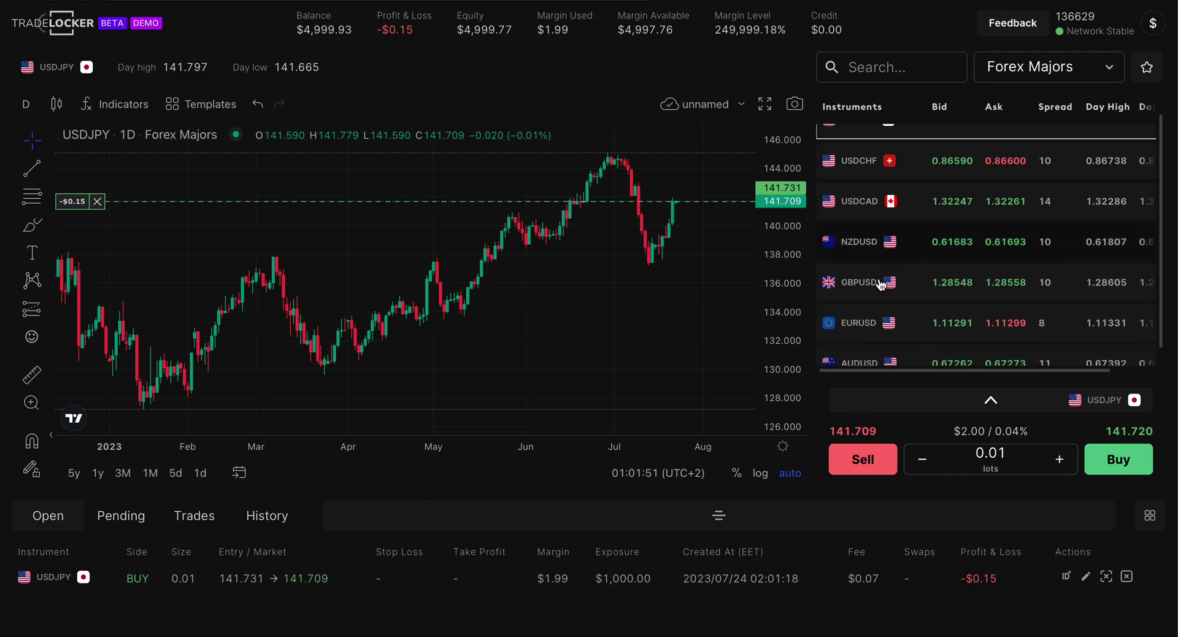
scroll(876, 240, up, 1)
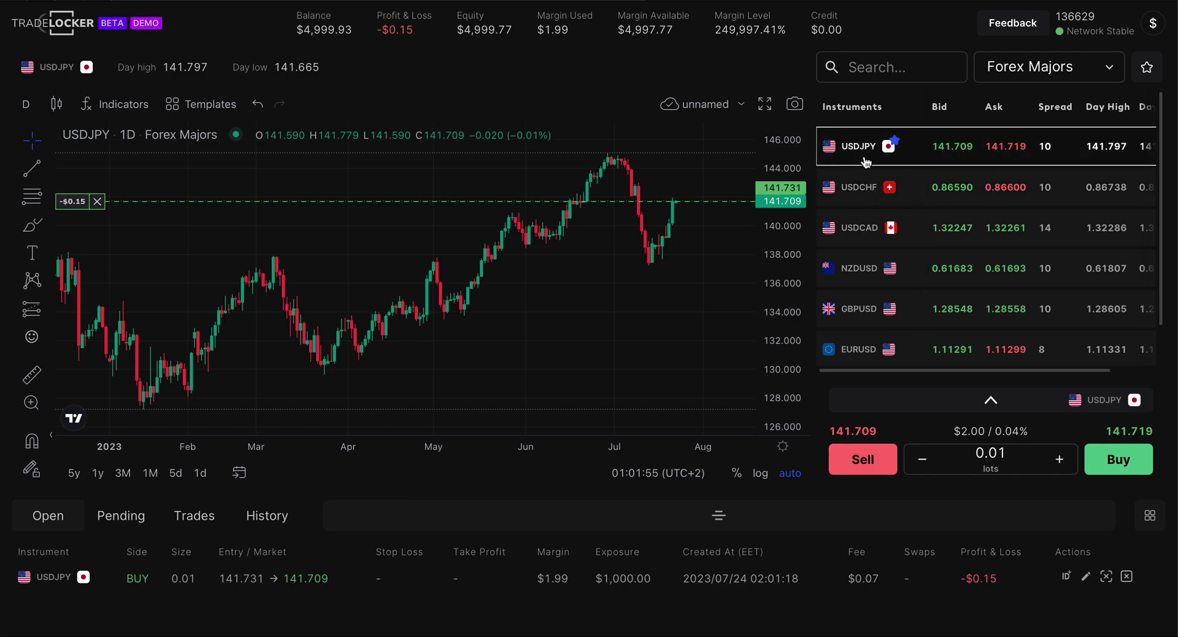
Go to the USDCHF instrument and add it to the favorites.
right_click(862, 185)
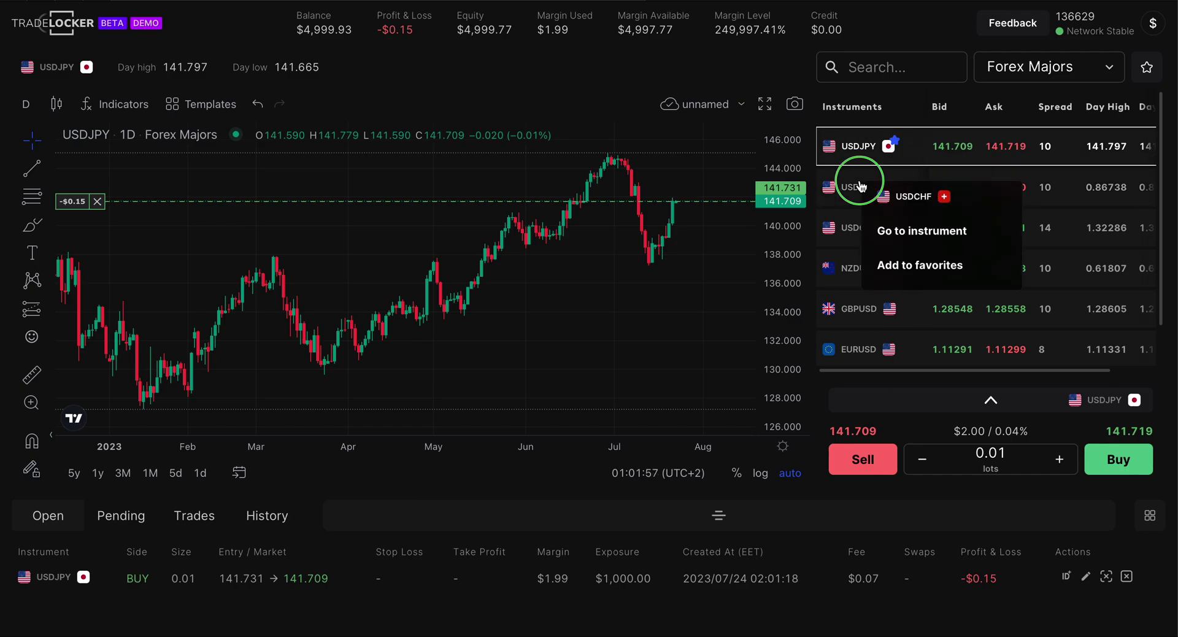
click(906, 234)
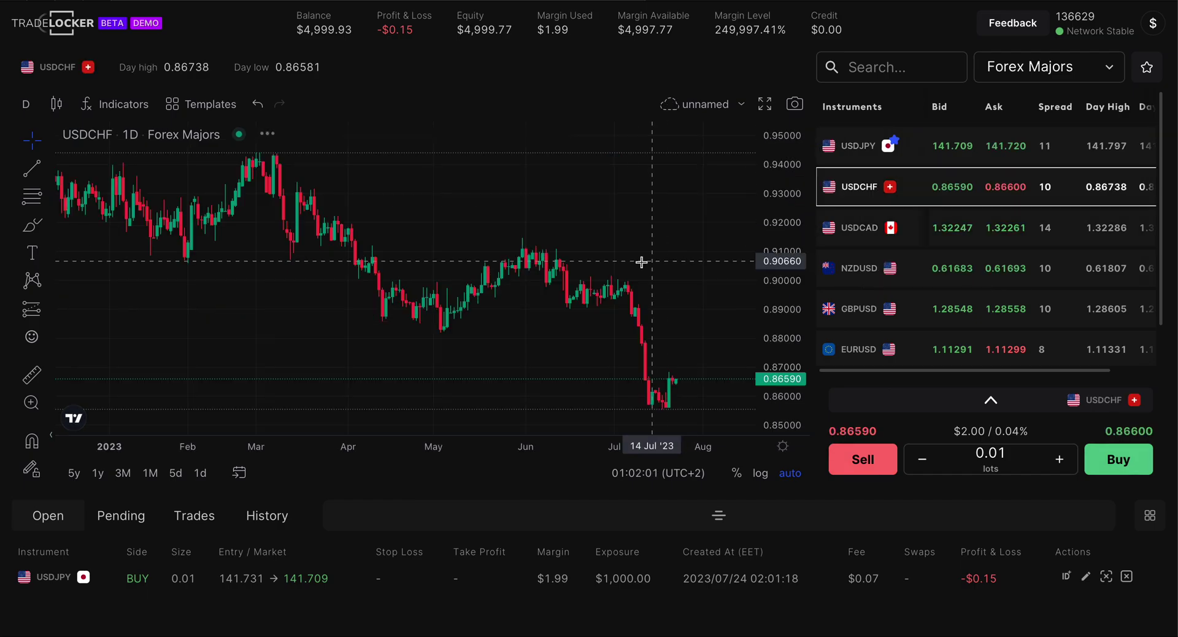
right_click(862, 190)
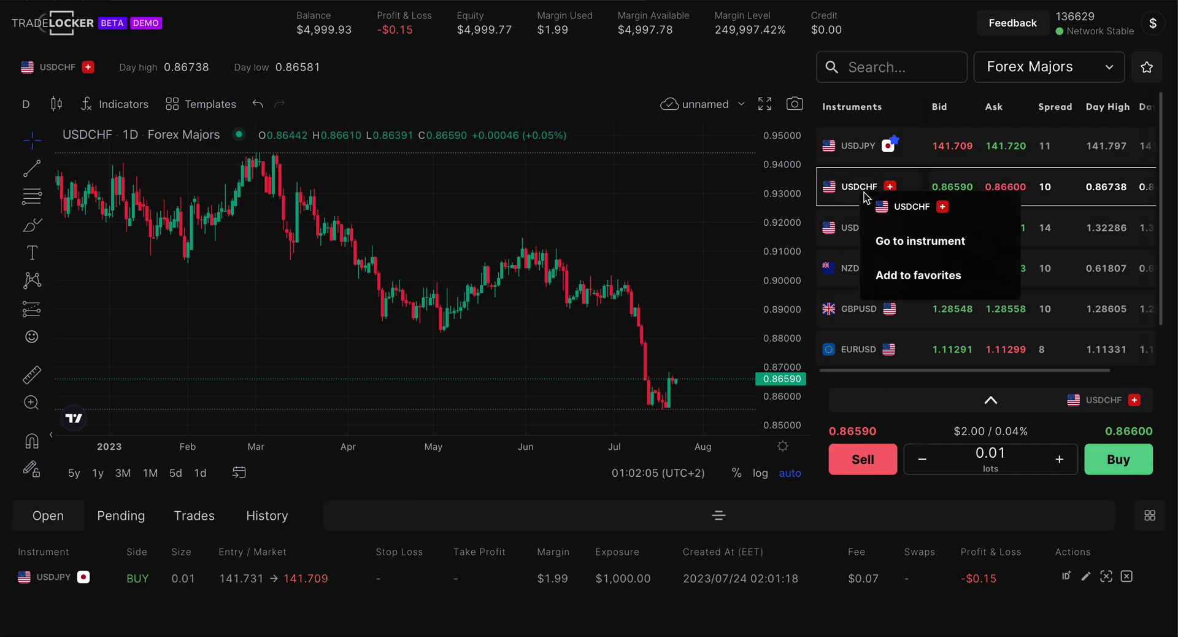
click(906, 276)
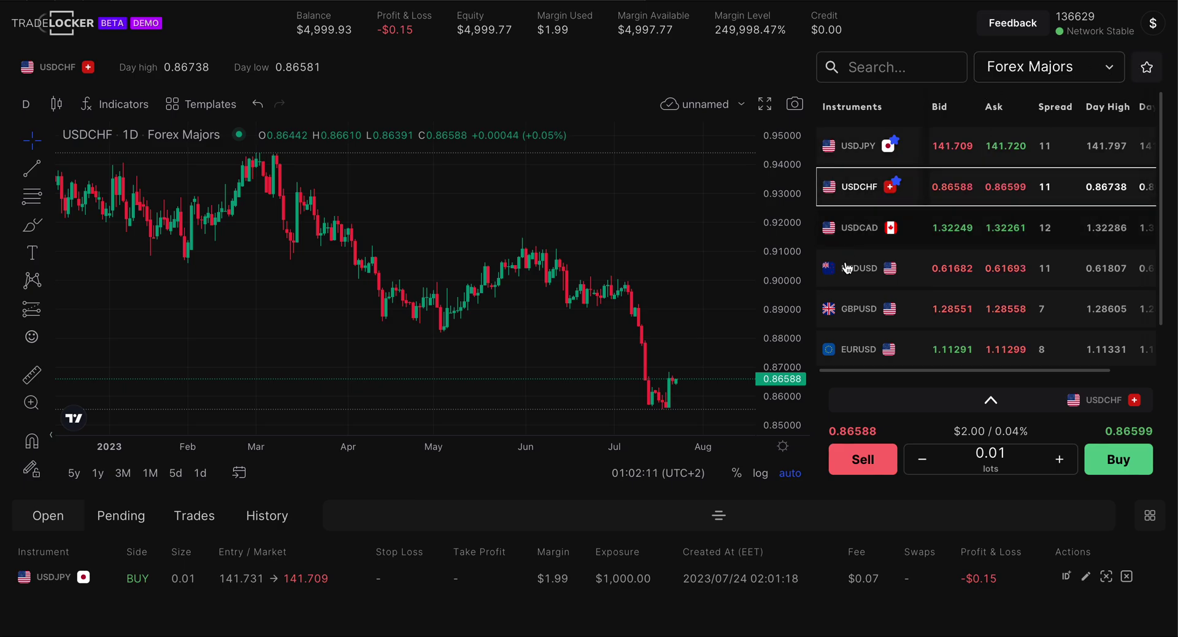
scroll(850, 300, down, 1)
scroll(850, 301, up, 1)
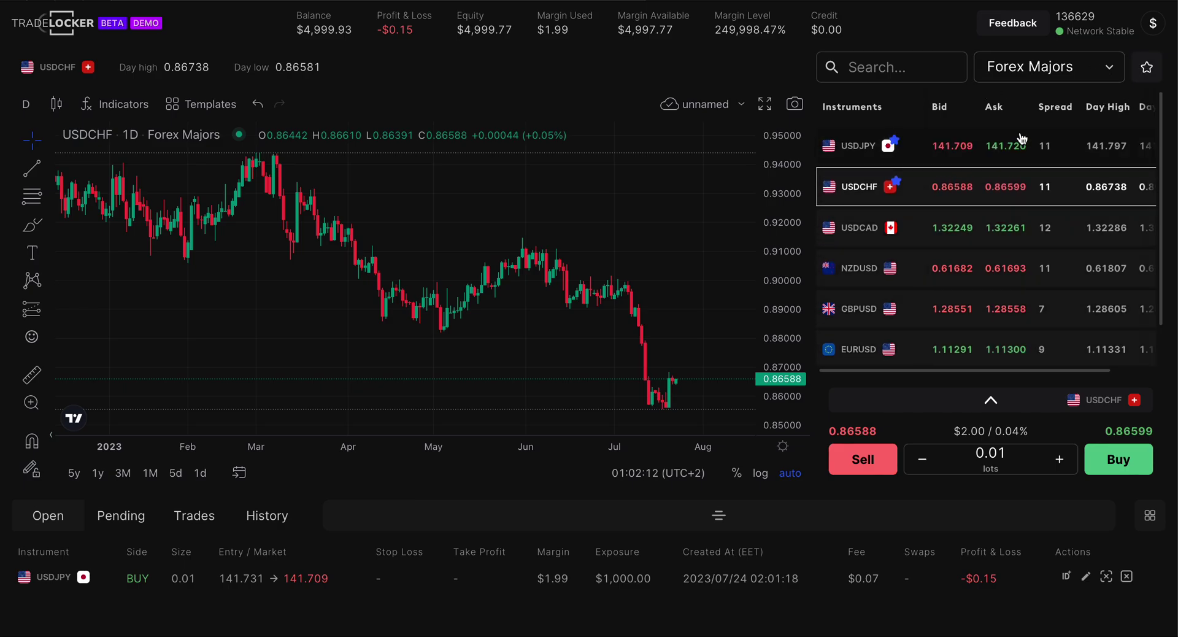
Show only the favorite instruments and filter them by the Indexes category.
click(1146, 72)
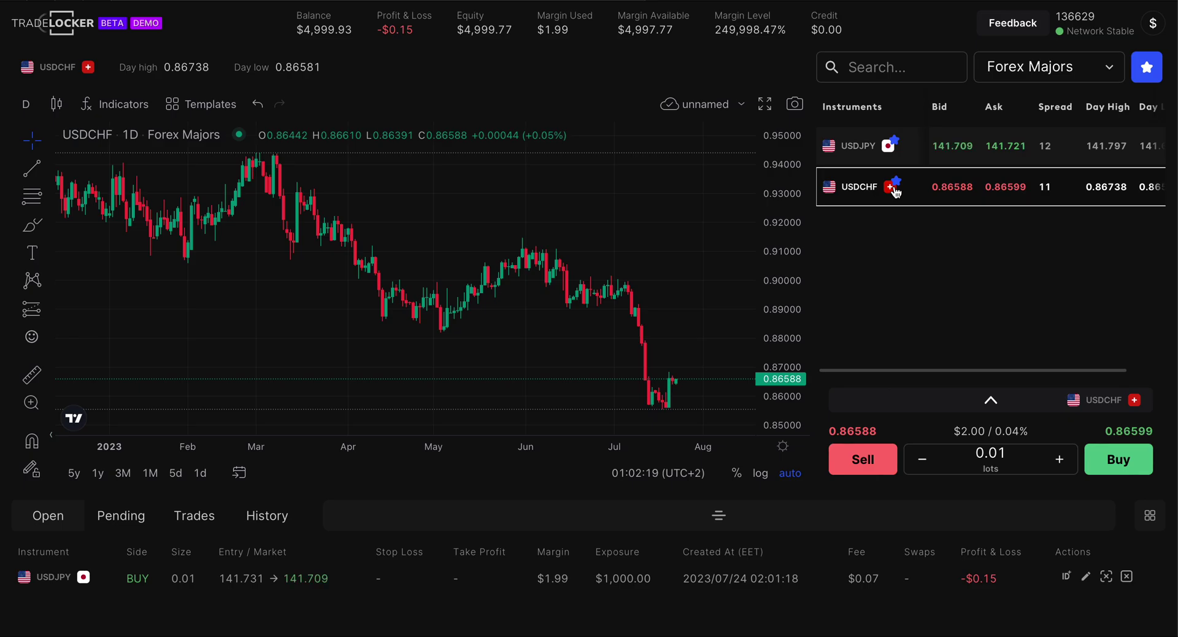
click(1145, 75)
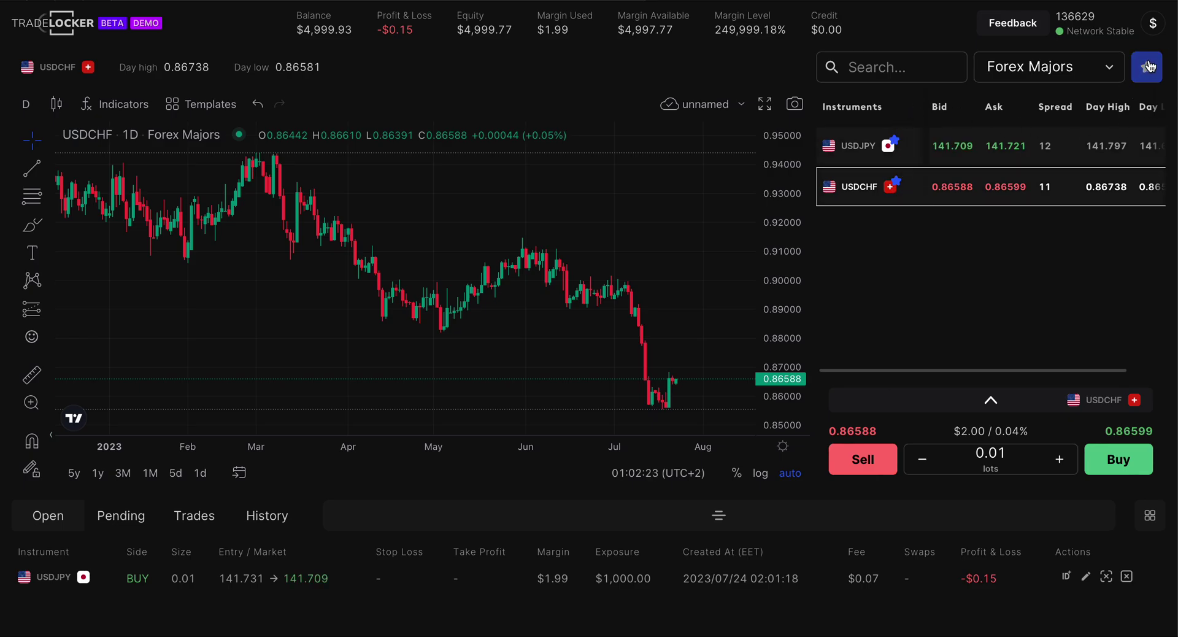
click(1050, 66)
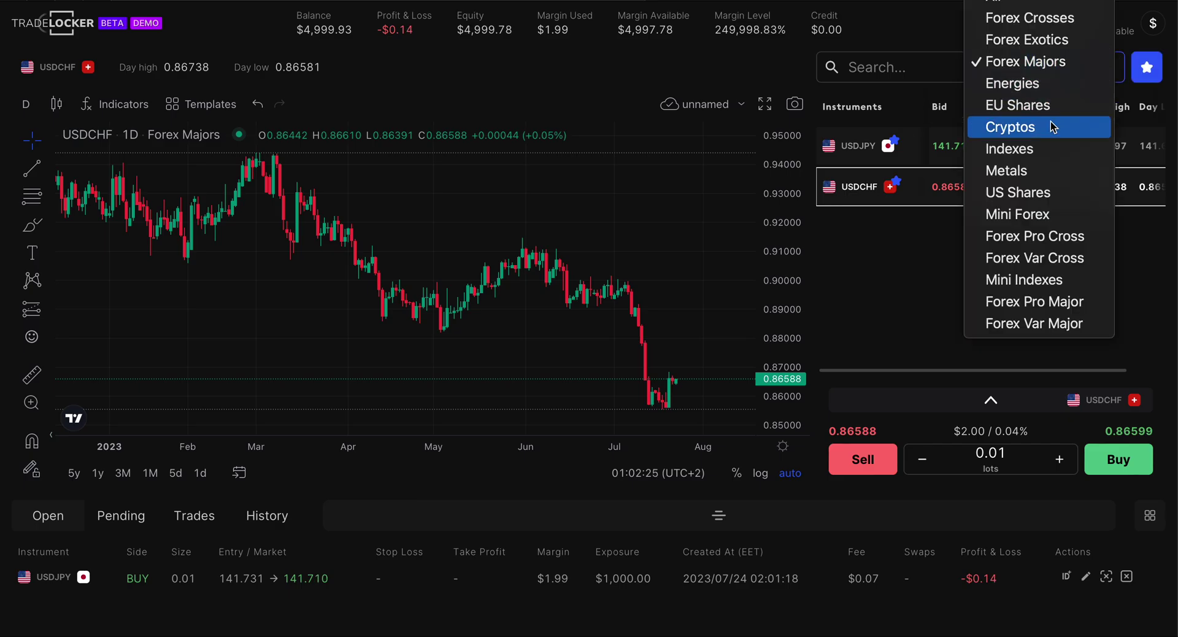
click(1021, 149)
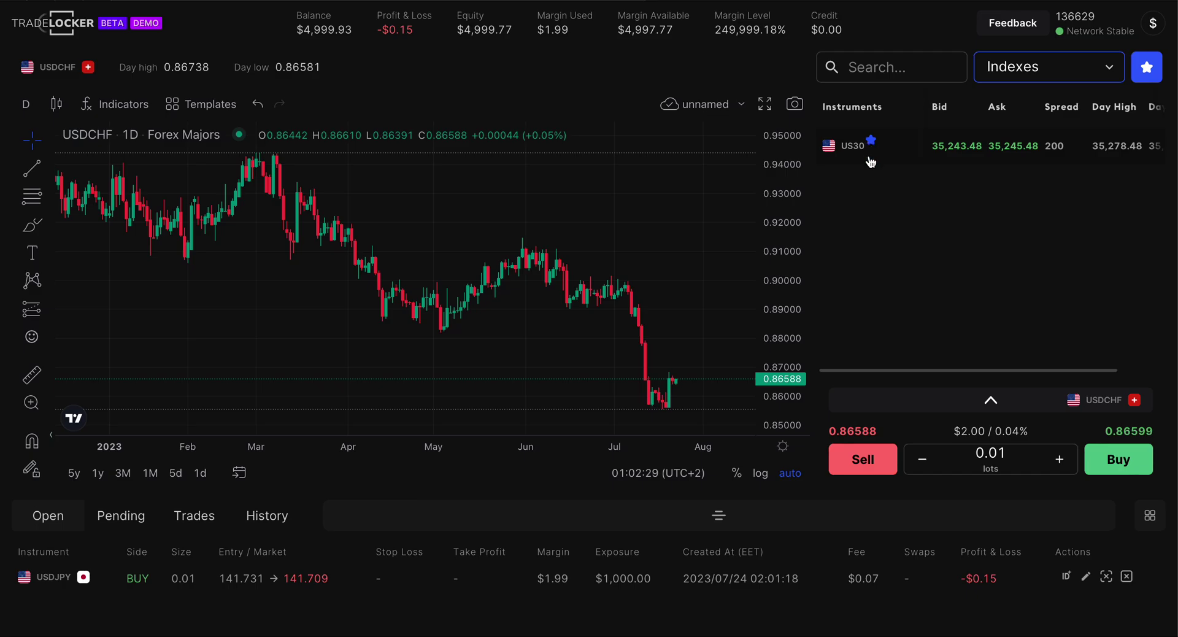
Set the category of the favorite instruments list to All.
click(1111, 72)
scroll(1015, 41, up, 1)
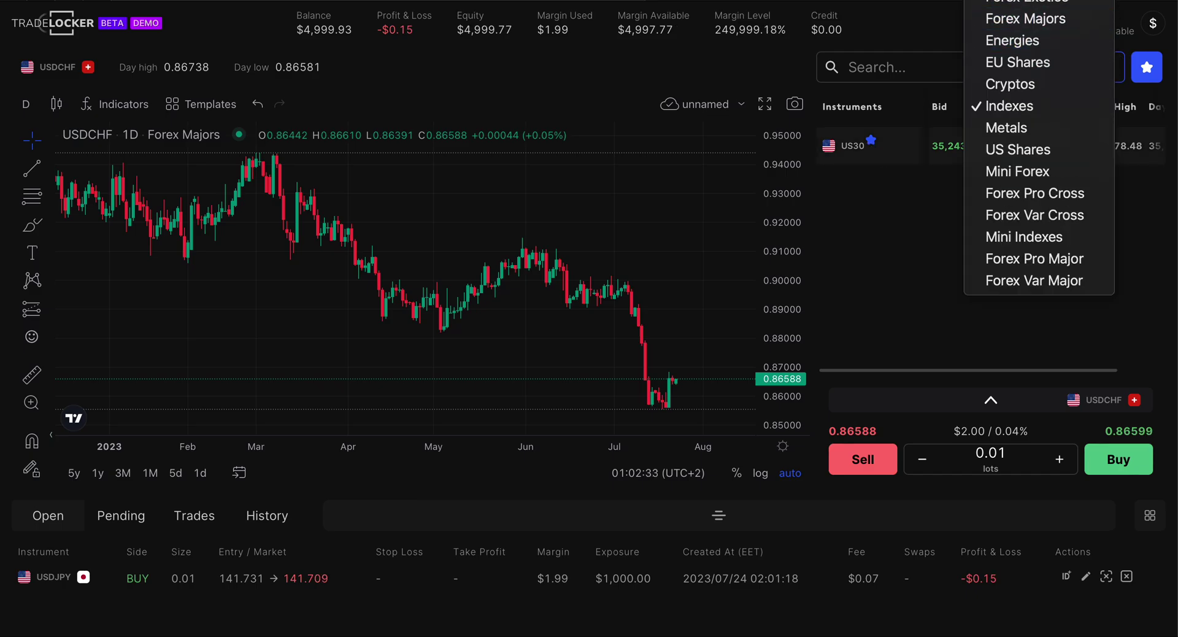
scroll(1016, 40, up, 2)
click(1019, 18)
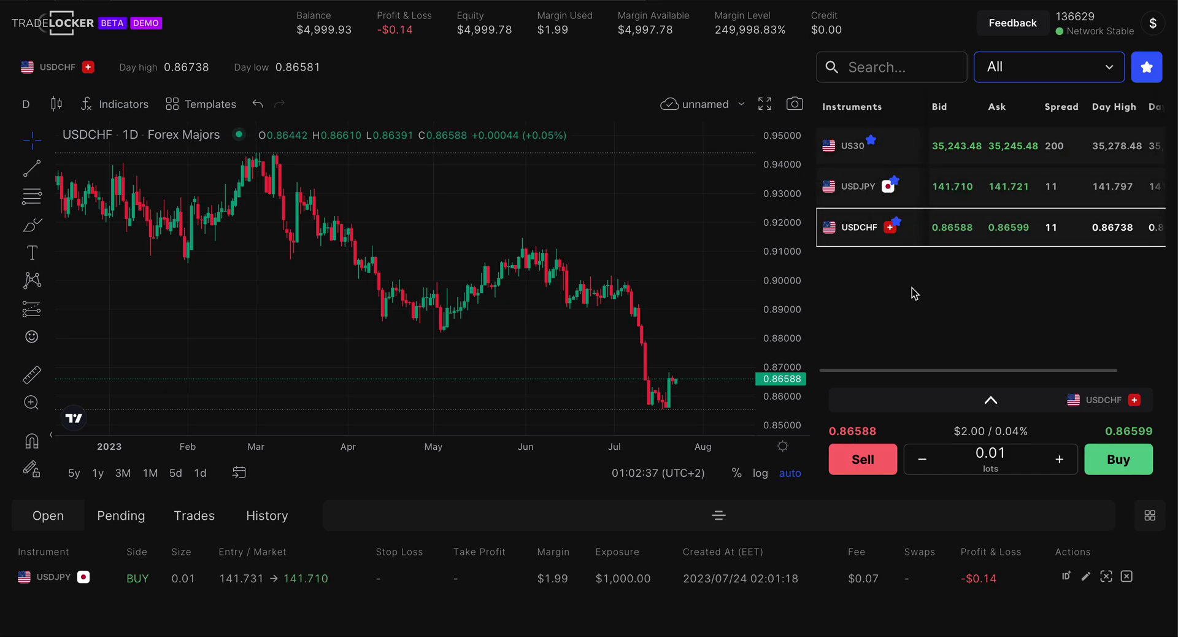
click(868, 67)
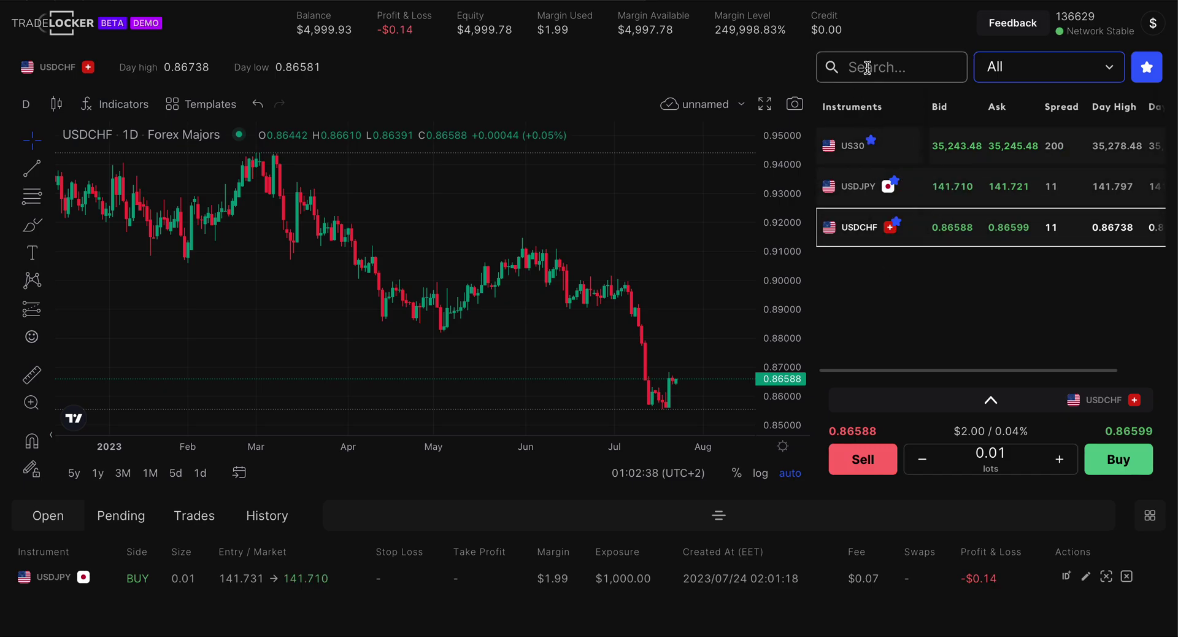
click(926, 331)
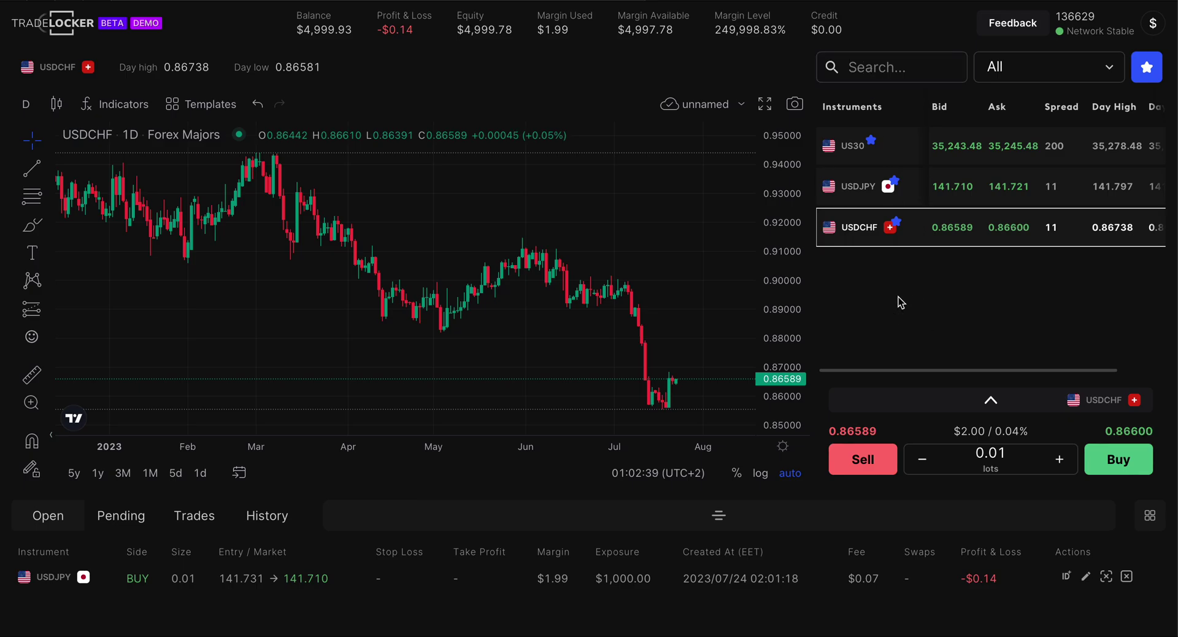
Display the USDJPY chart and shrink the positions area below it to enlarge the chart.
click(858, 192)
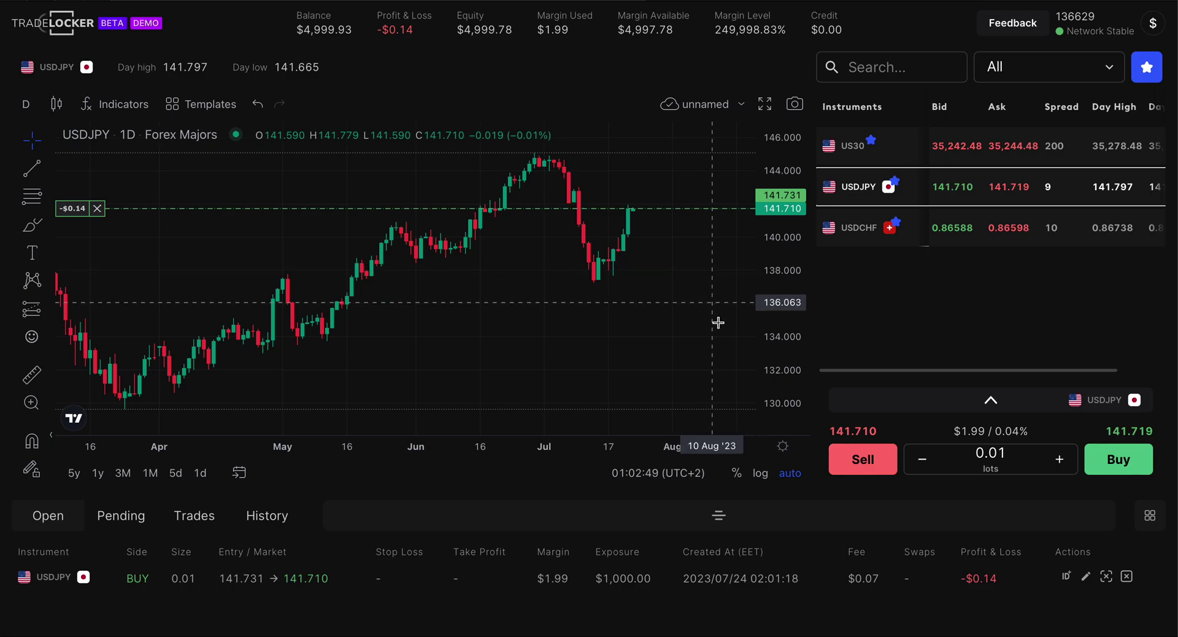
drag(718, 515, 719, 633)
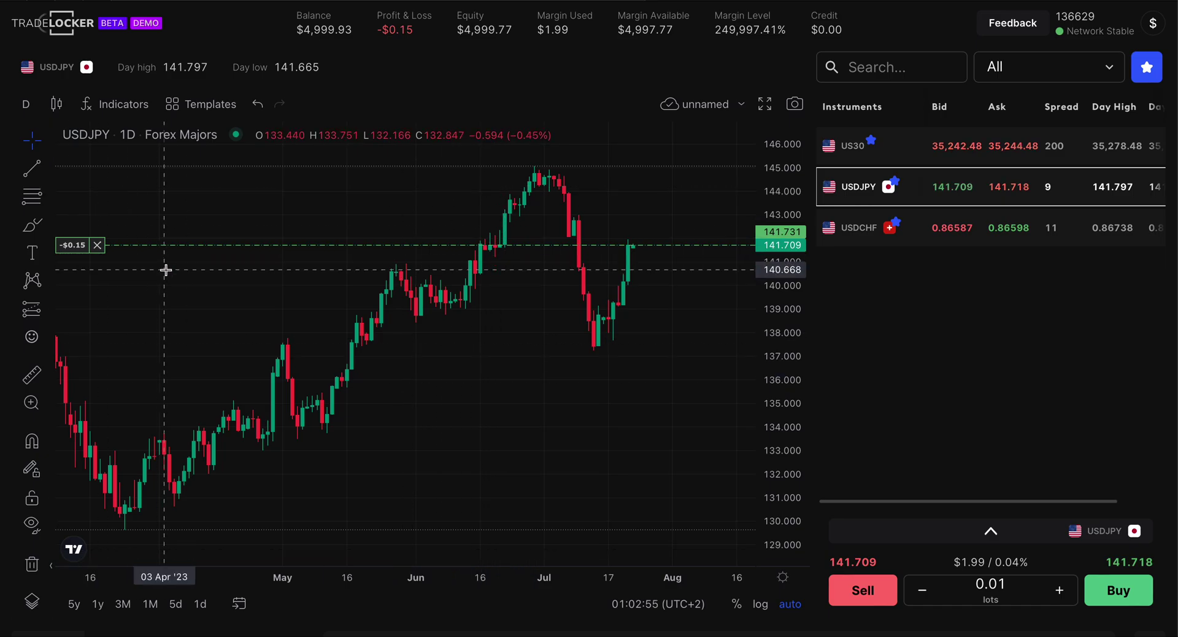
Draw a trend line on the USDJPY chart from the 24 March 2023 low at about 129.6 up to about 139.5 in early August.
scroll(165, 270, down, 2)
click(36, 175)
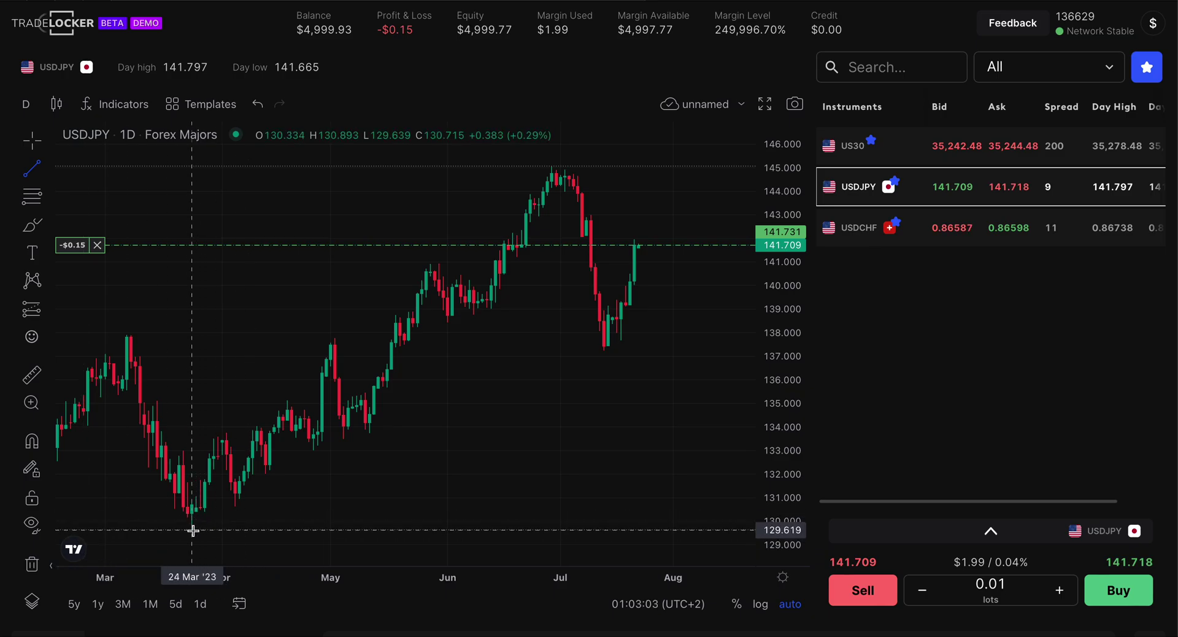
drag(193, 530, 679, 296)
scroll(664, 371, down, 1)
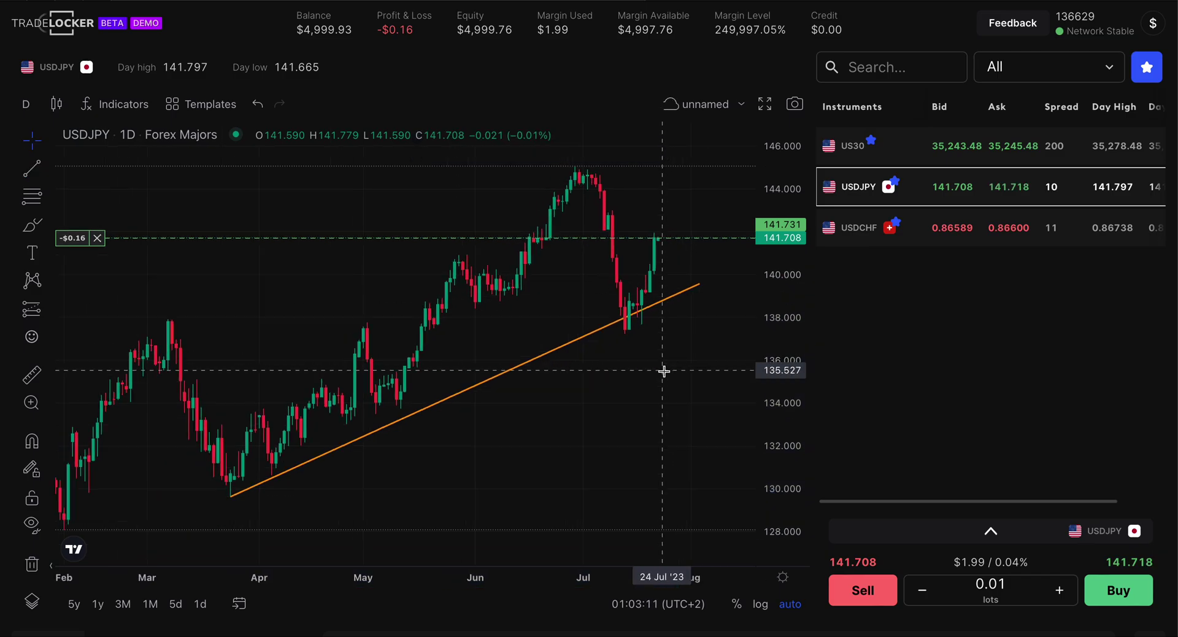
scroll(664, 371, down, 4)
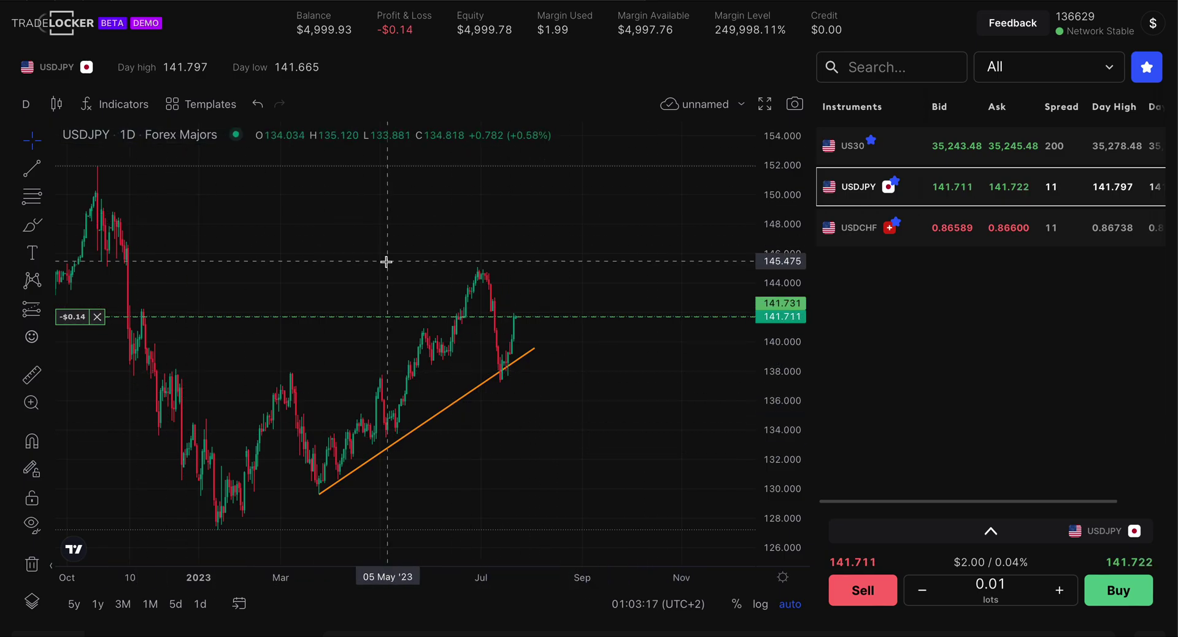
scroll(505, 305, up, 3)
scroll(507, 303, up, 3)
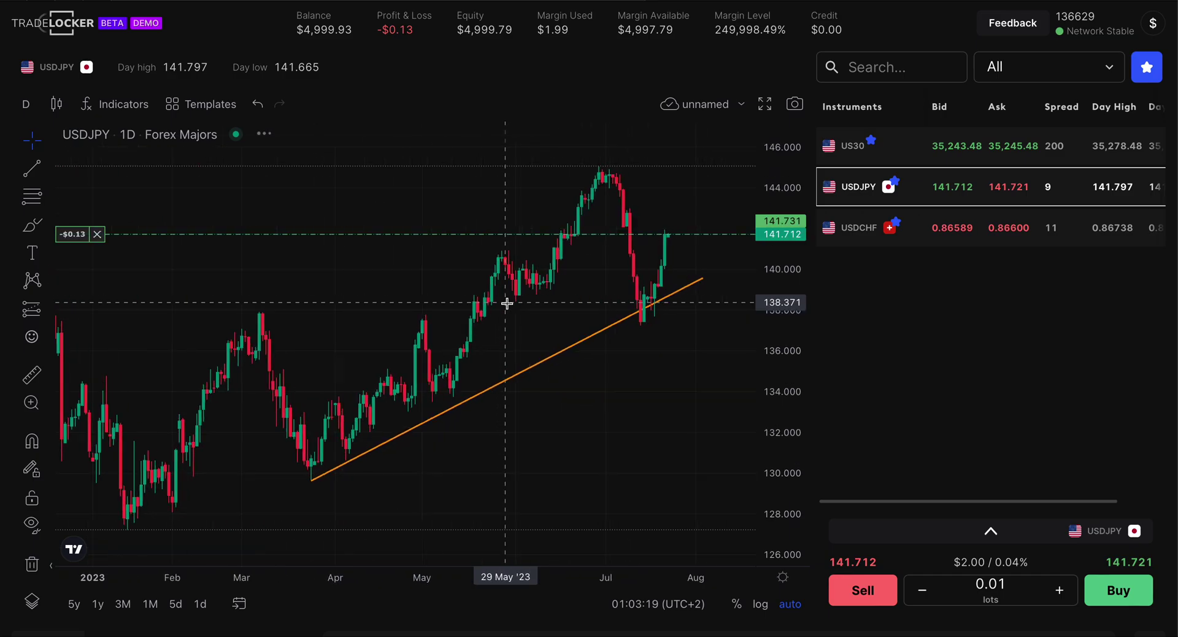
right_click(448, 274)
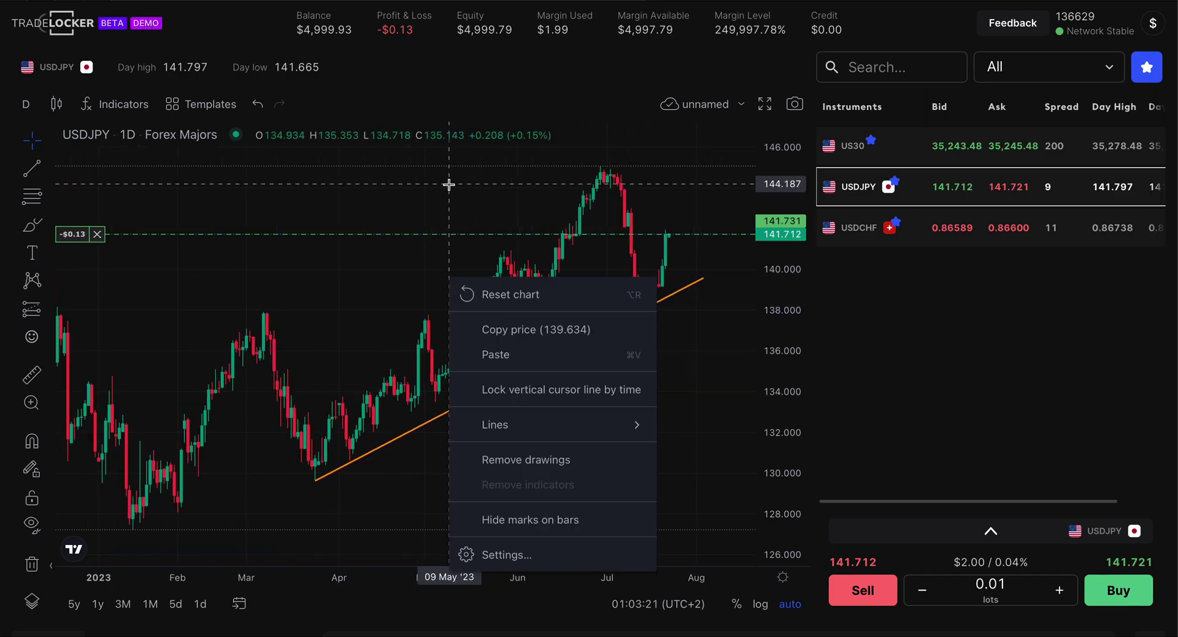
scroll(319, 276, down, 3)
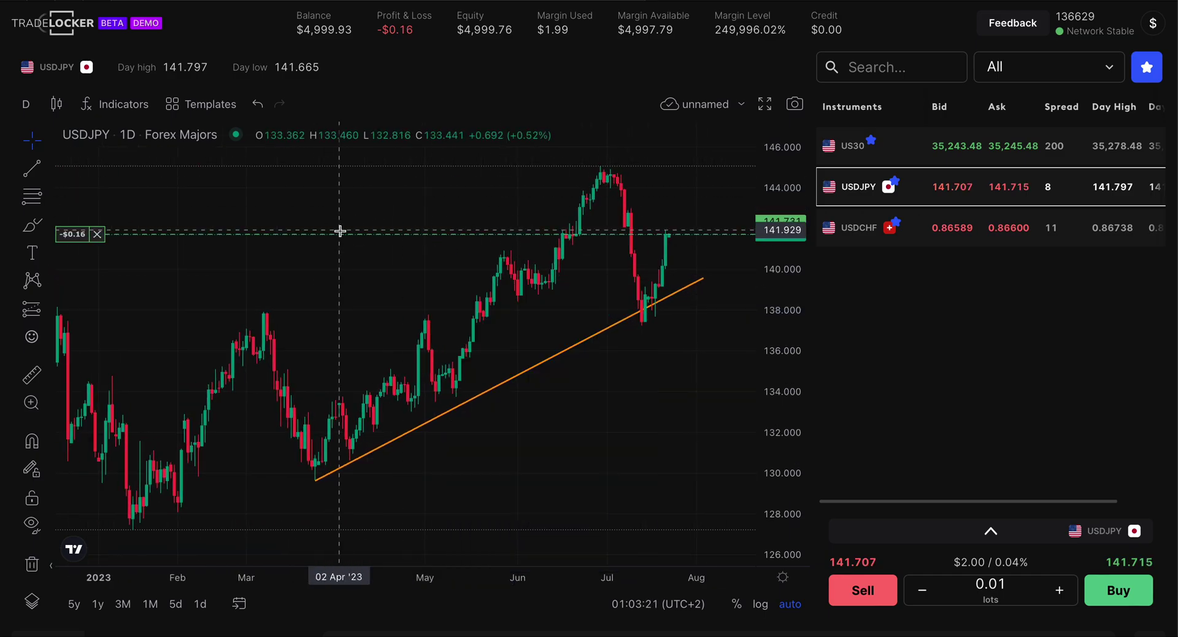
Draw a Fib Retracement from the 17 January 2023 low at about 127.28 to 18 July 2023 at about 137.99.
click(32, 197)
click(179, 529)
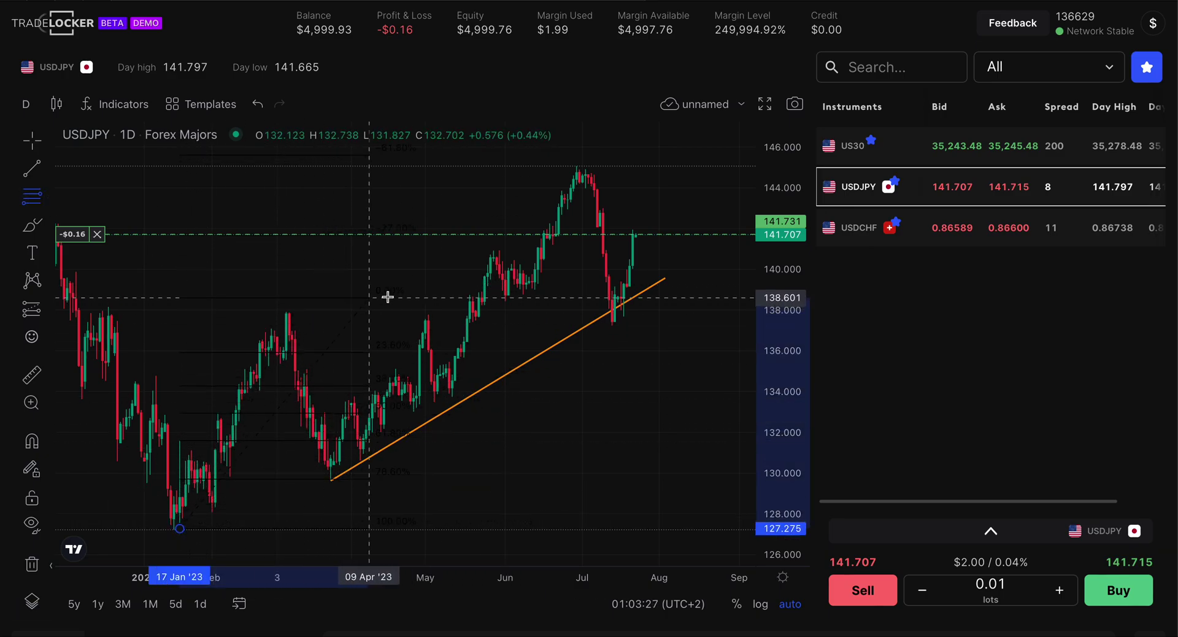
click(618, 310)
double_click(620, 310)
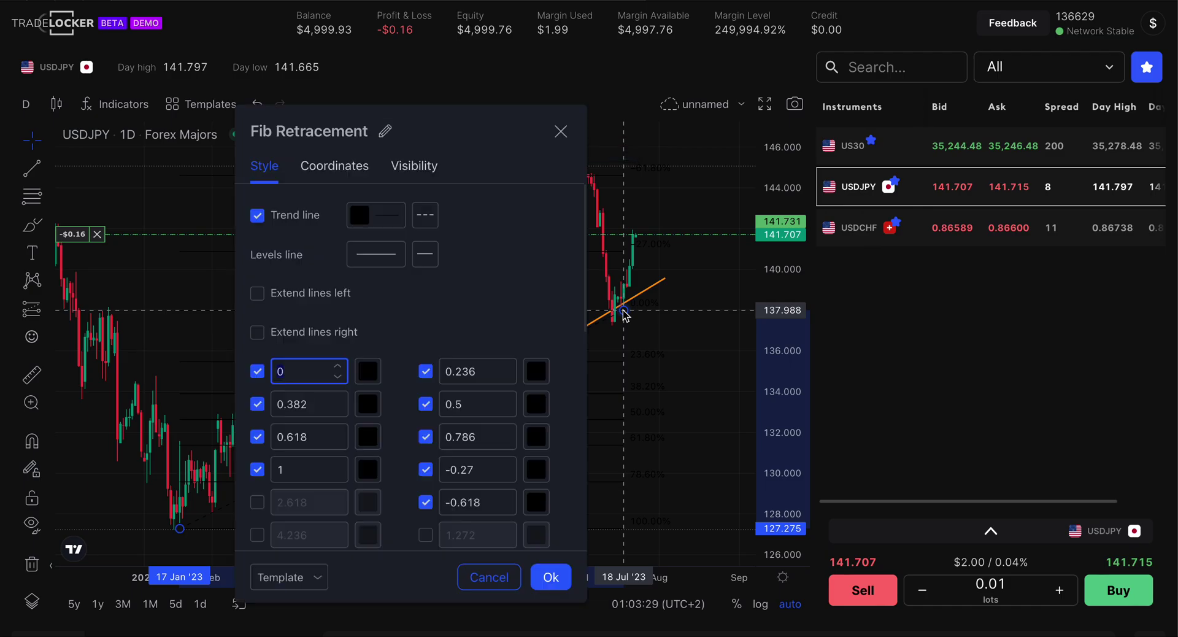
click(561, 130)
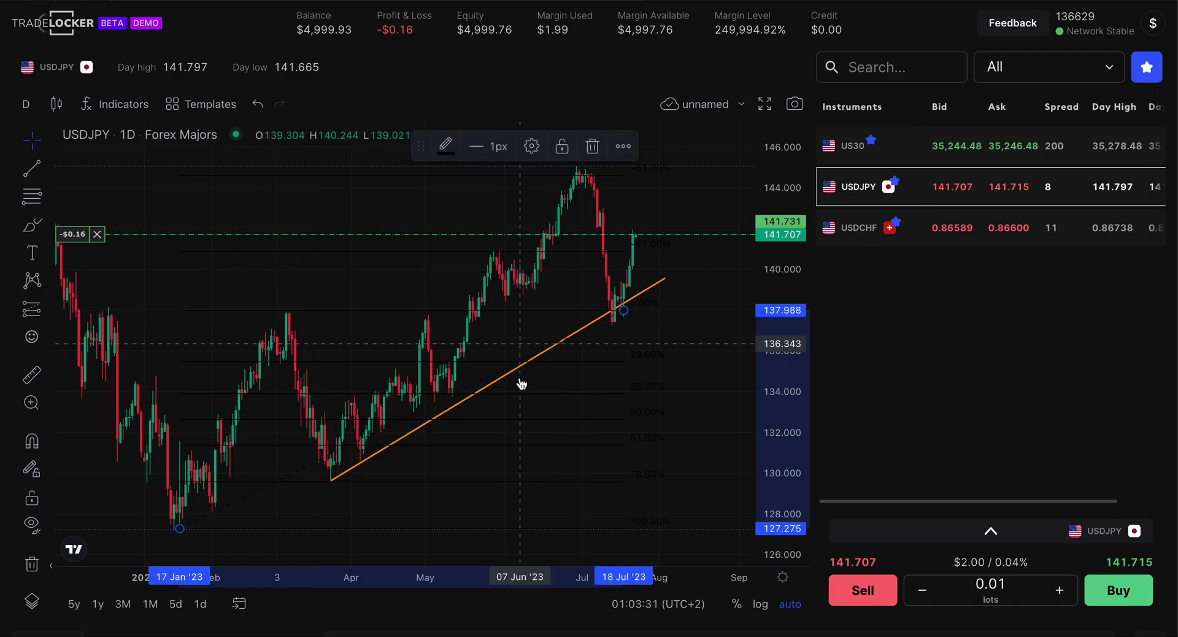
Review the Fib Retracement's style levels and set one white color for all of its lines.
double_click(644, 410)
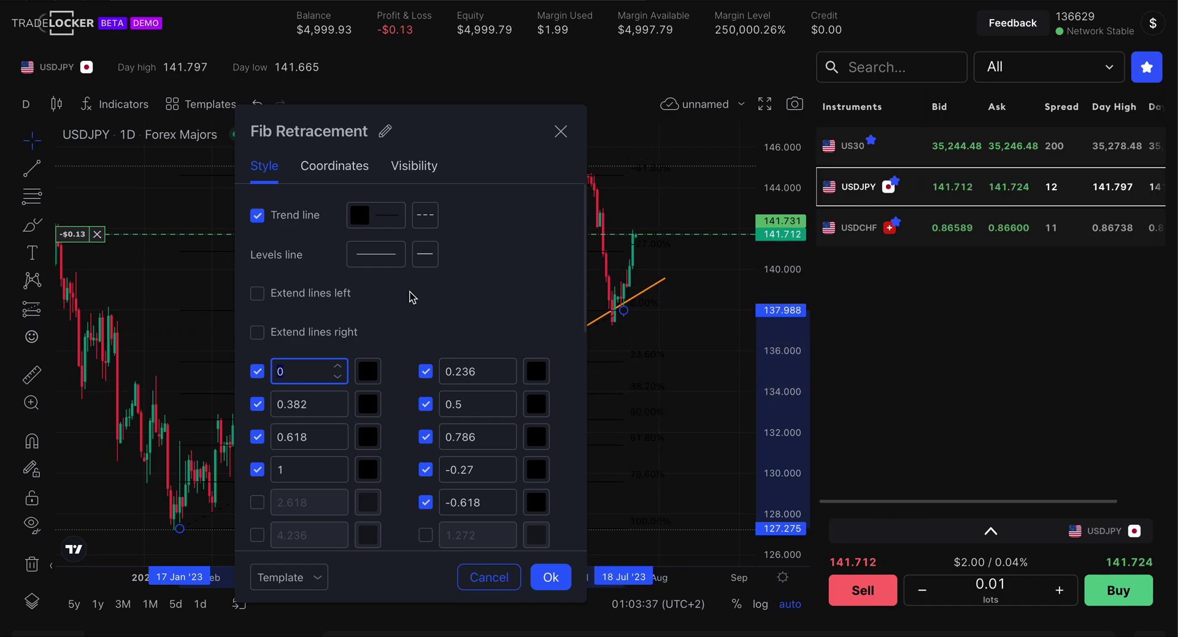
scroll(377, 454, down, 3)
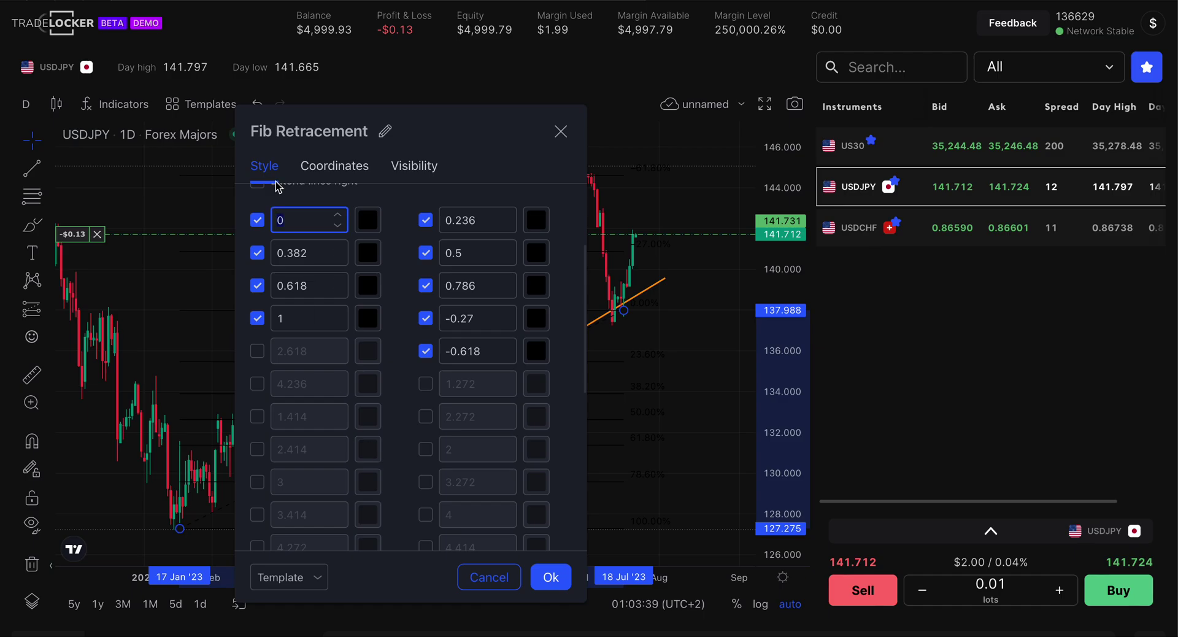
drag(490, 319, 453, 318)
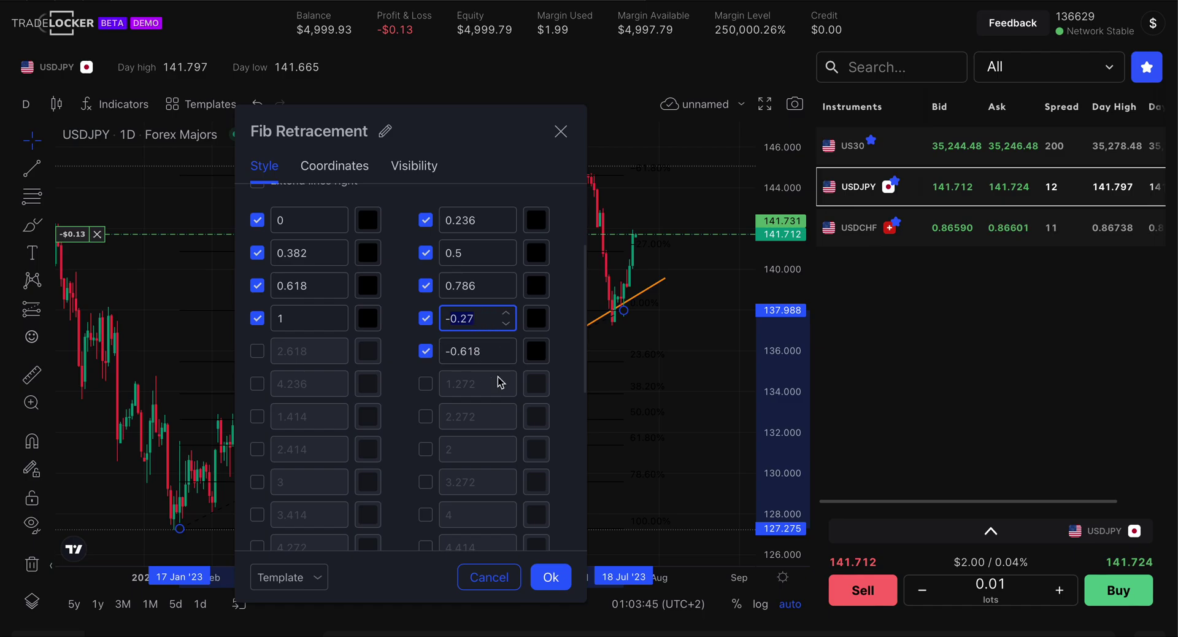
scroll(421, 416, down, 3)
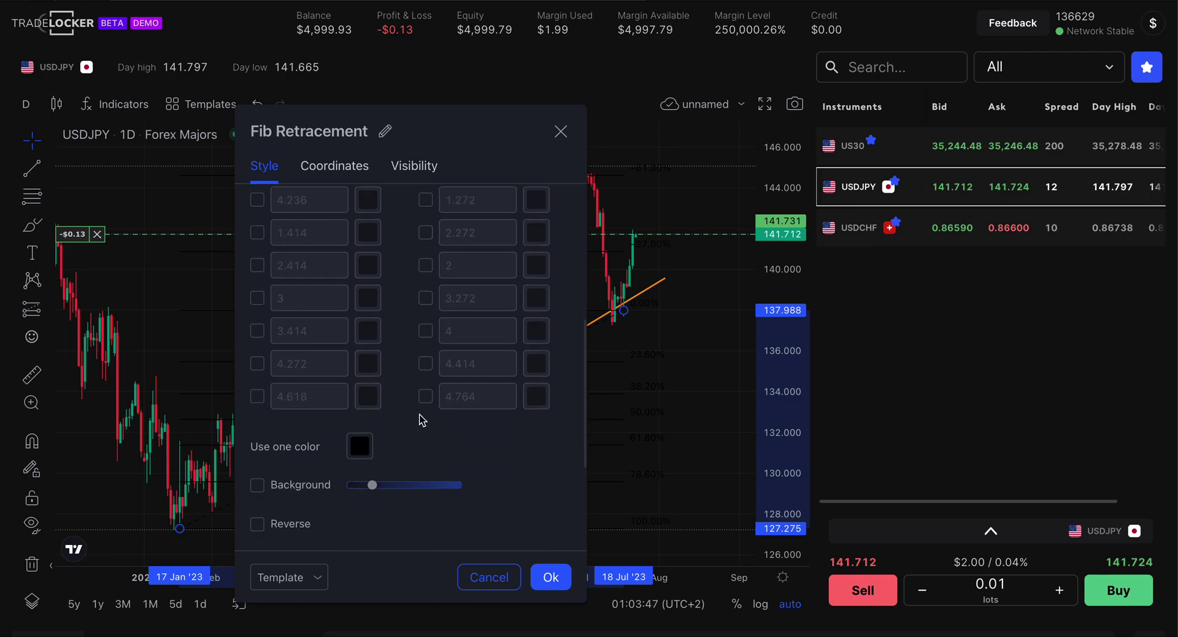
click(371, 442)
click(362, 388)
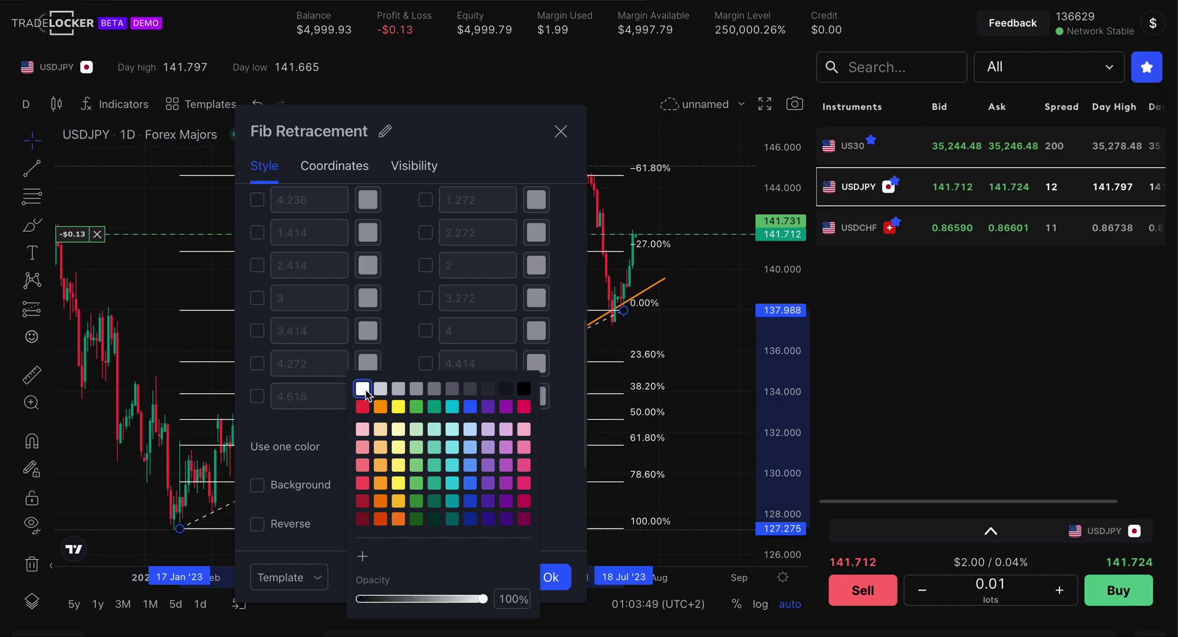
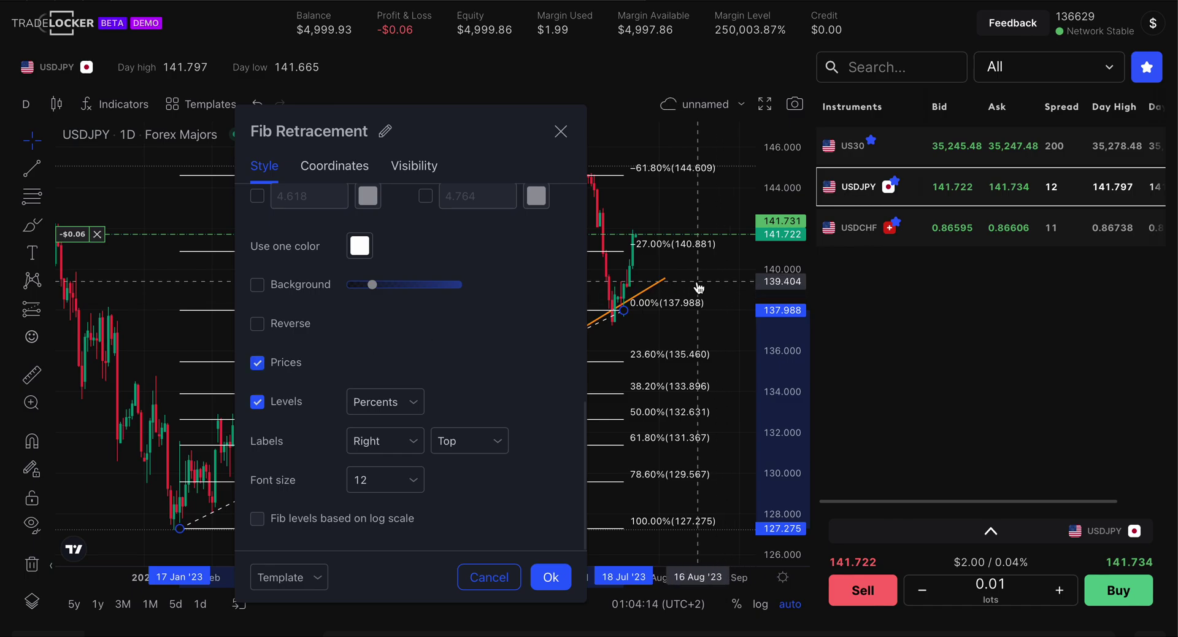
Hide the prices on the Fib Retracement, try its background fill on and off, and apply the settings.
click(258, 364)
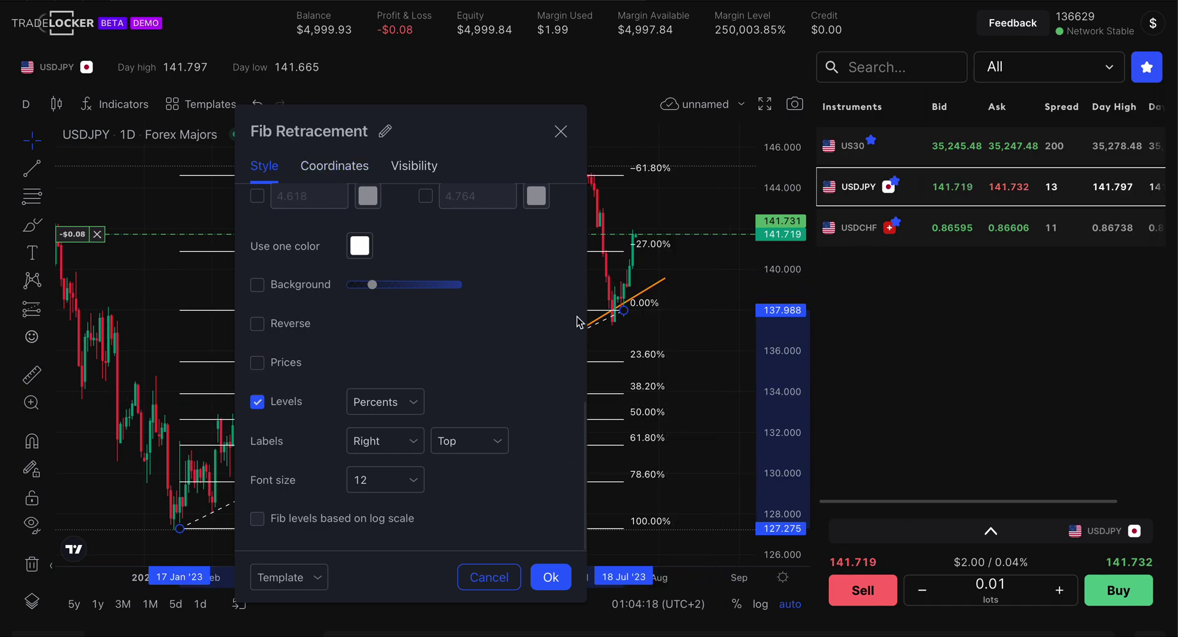
click(515, 339)
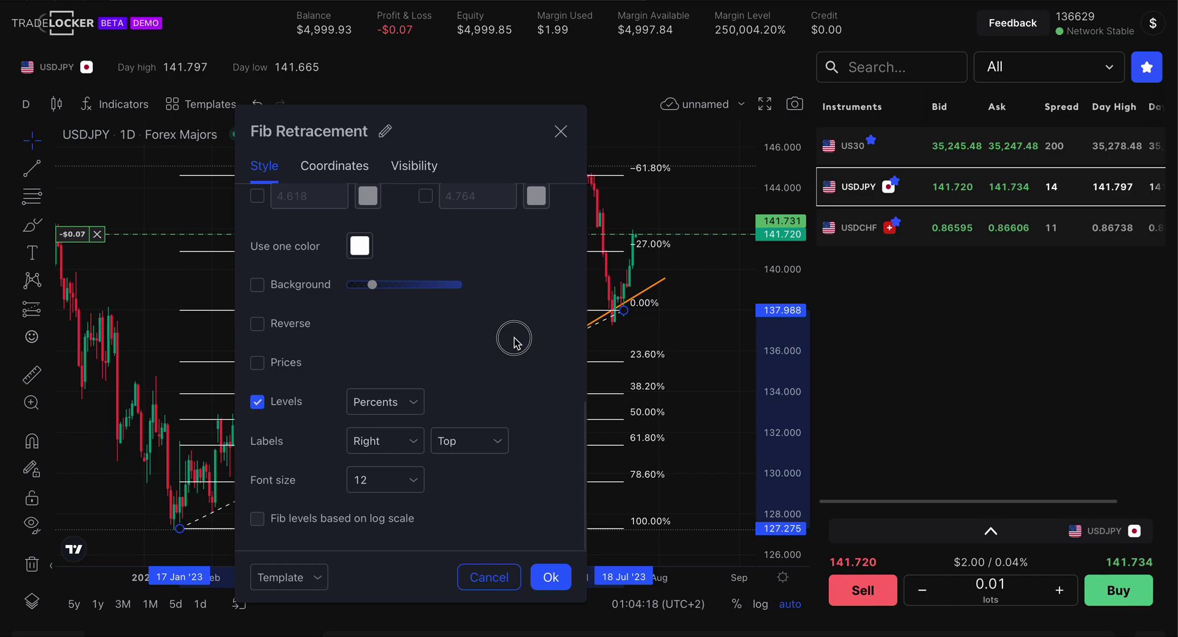
click(258, 284)
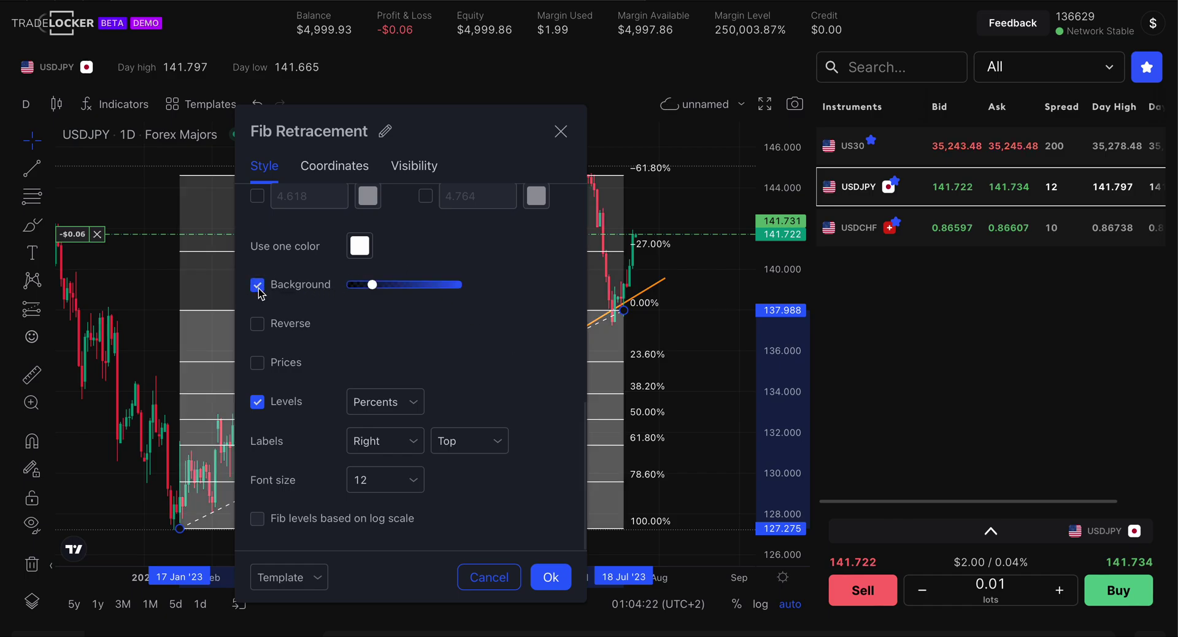
click(257, 285)
click(551, 576)
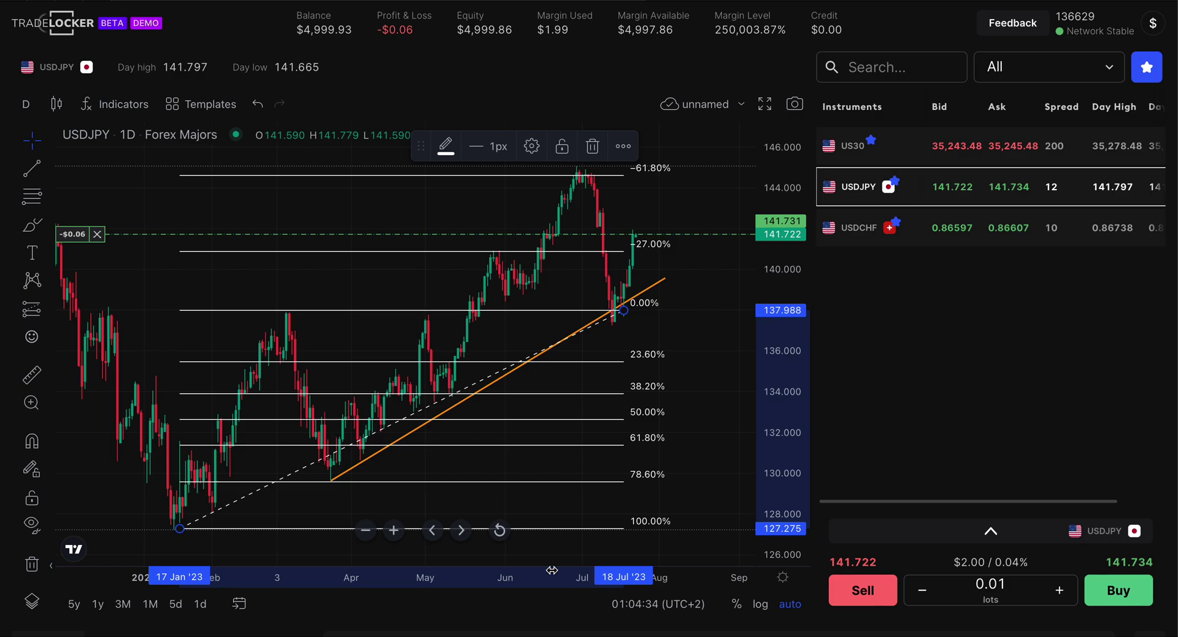
Examine the Fib Retracement levels against the USDJPY price swings and open the list of Fib and Gann drawing tools.
scroll(737, 319, down, 1)
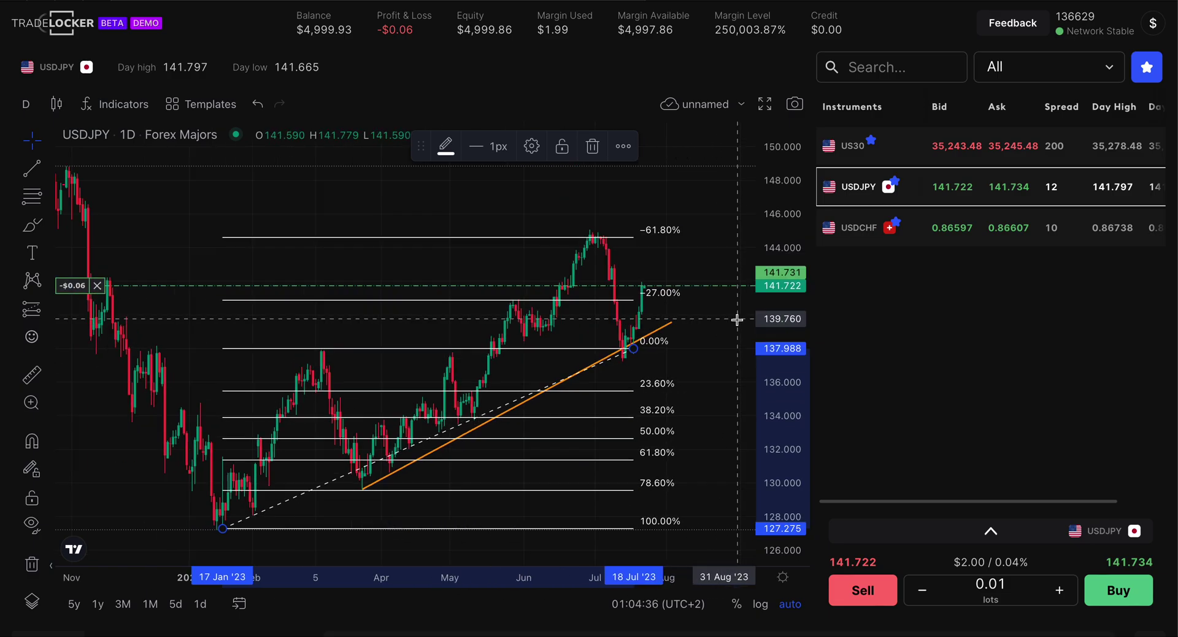
scroll(737, 319, up, 3)
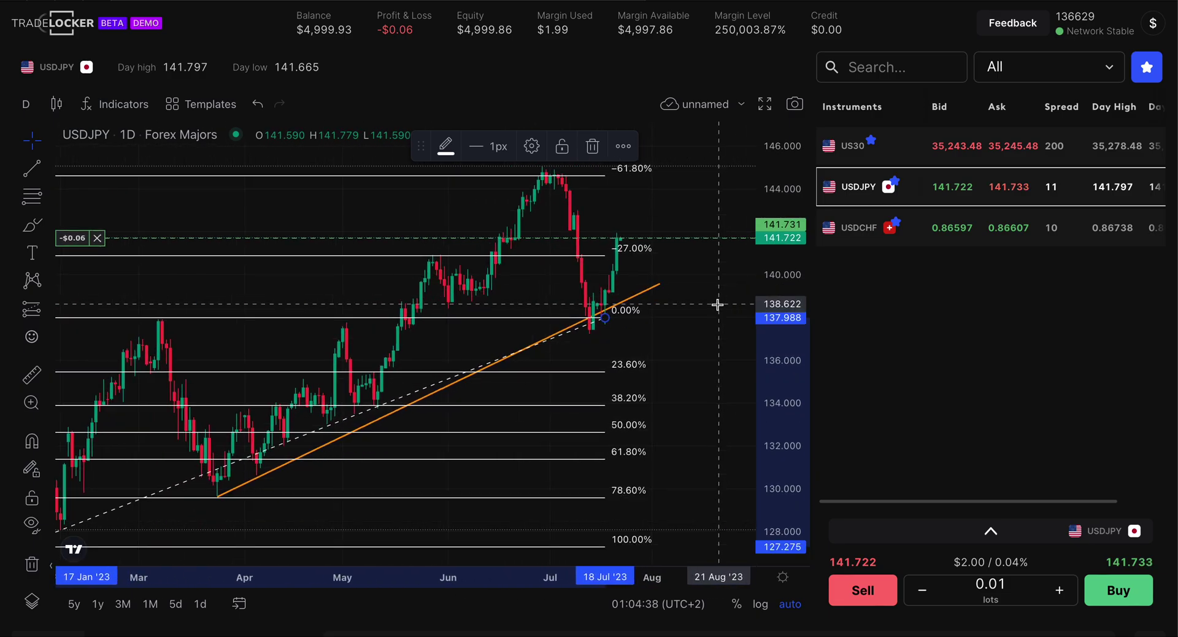
scroll(417, 452, down, 2)
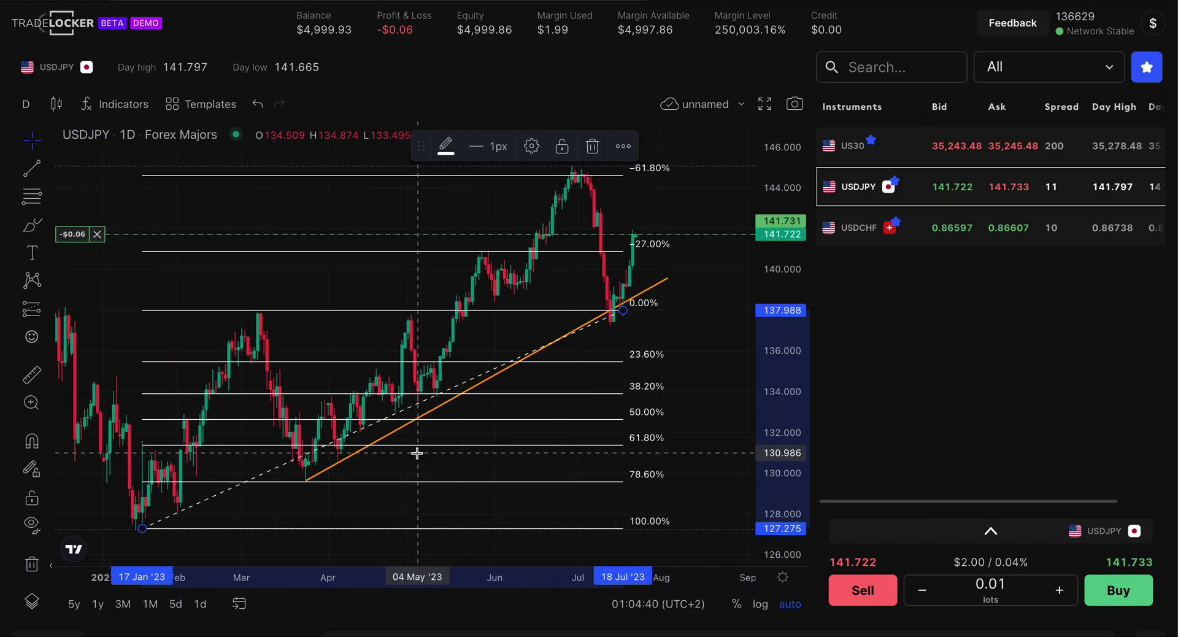
scroll(417, 453, down, 1)
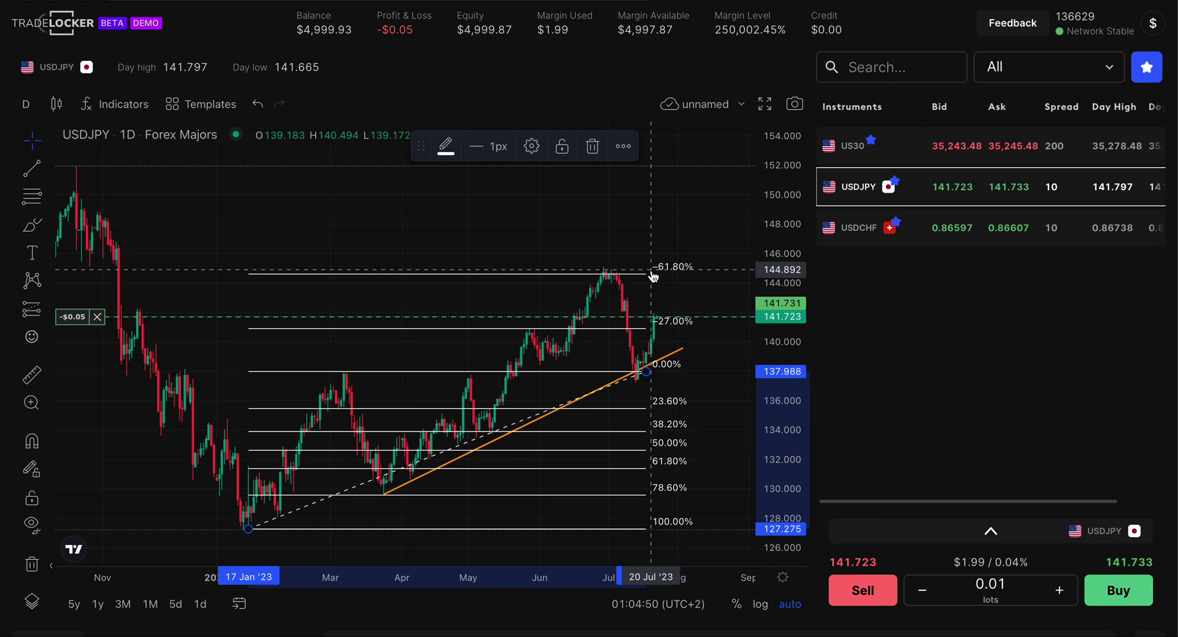
scroll(652, 273, up, 5)
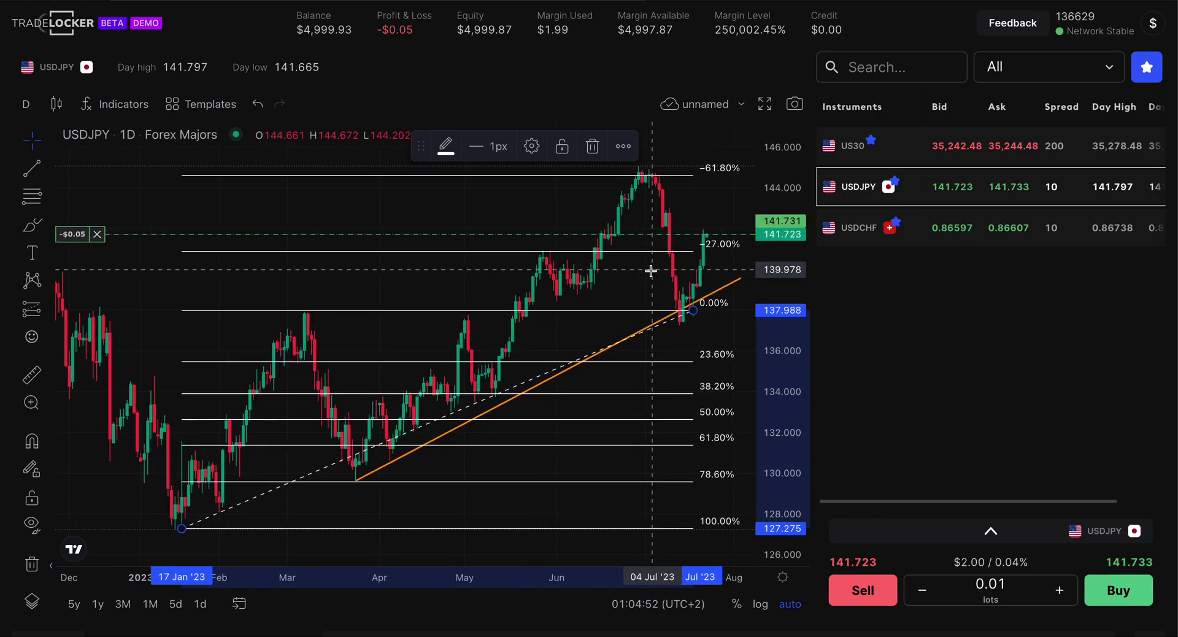
click(47, 197)
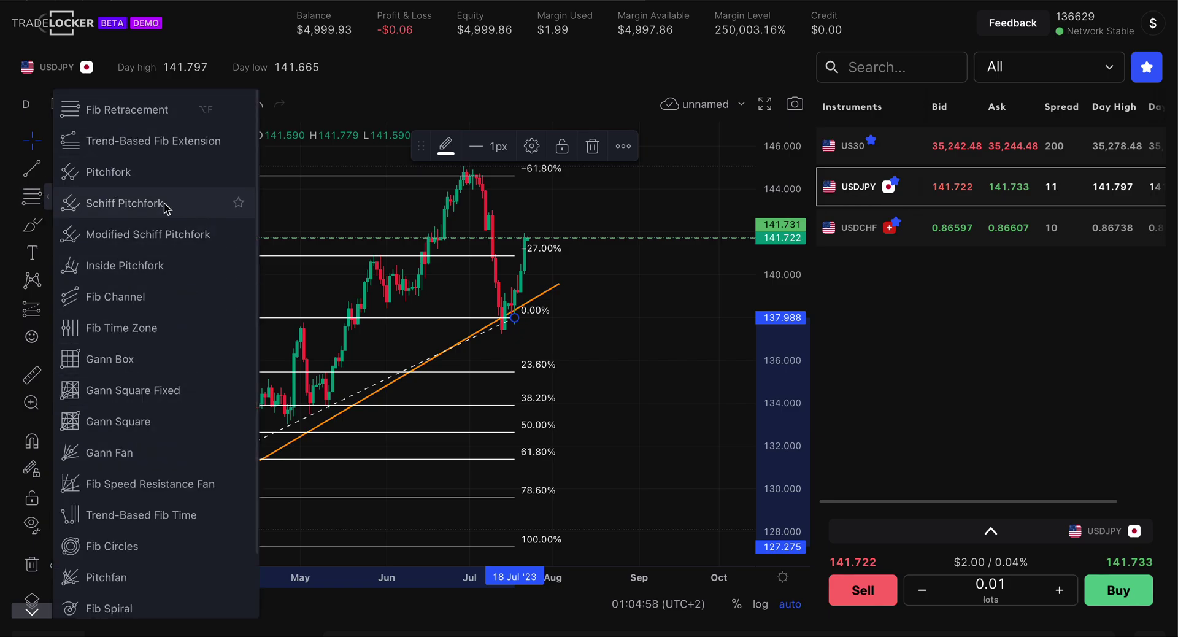
Draw an arrow on the USDJPY chart from 8 September 2023 at about 133.34 to 27 July 2023 at about 137.09.
click(32, 167)
click(49, 175)
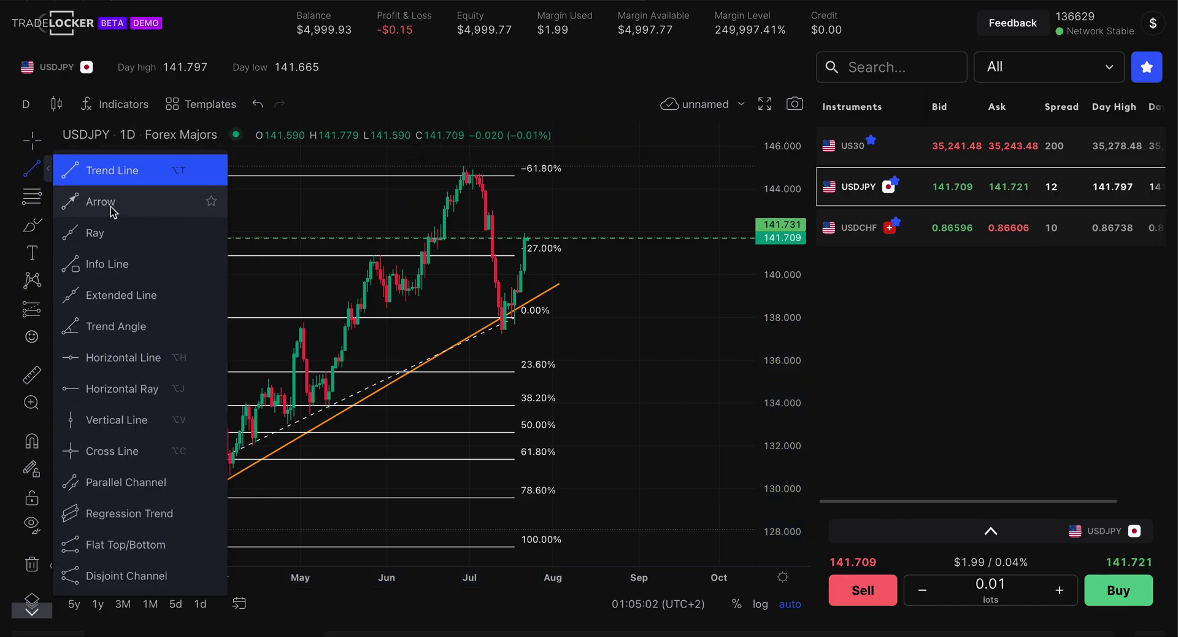
click(659, 417)
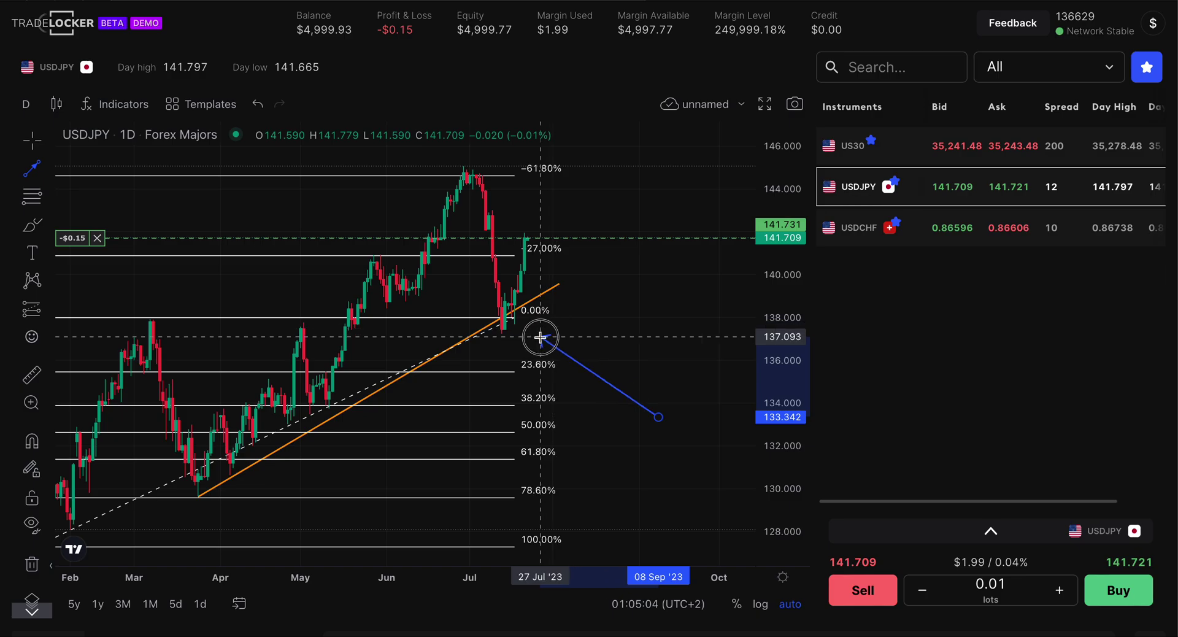
click(540, 337)
click(677, 302)
scroll(678, 302, up, 3)
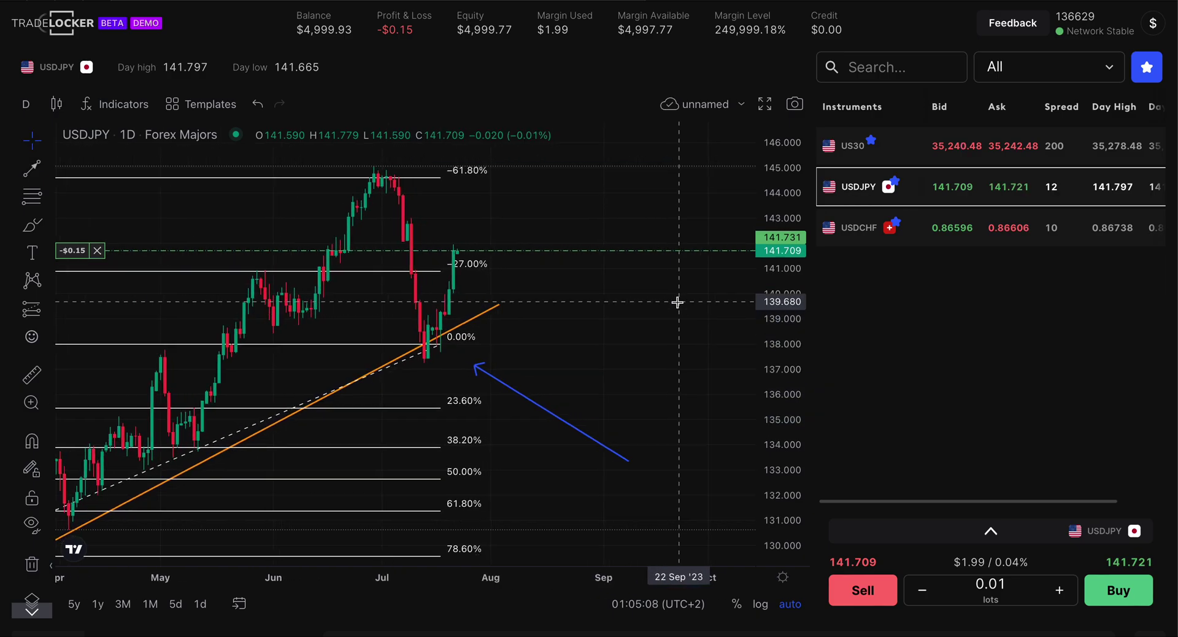
scroll(692, 331, down, 3)
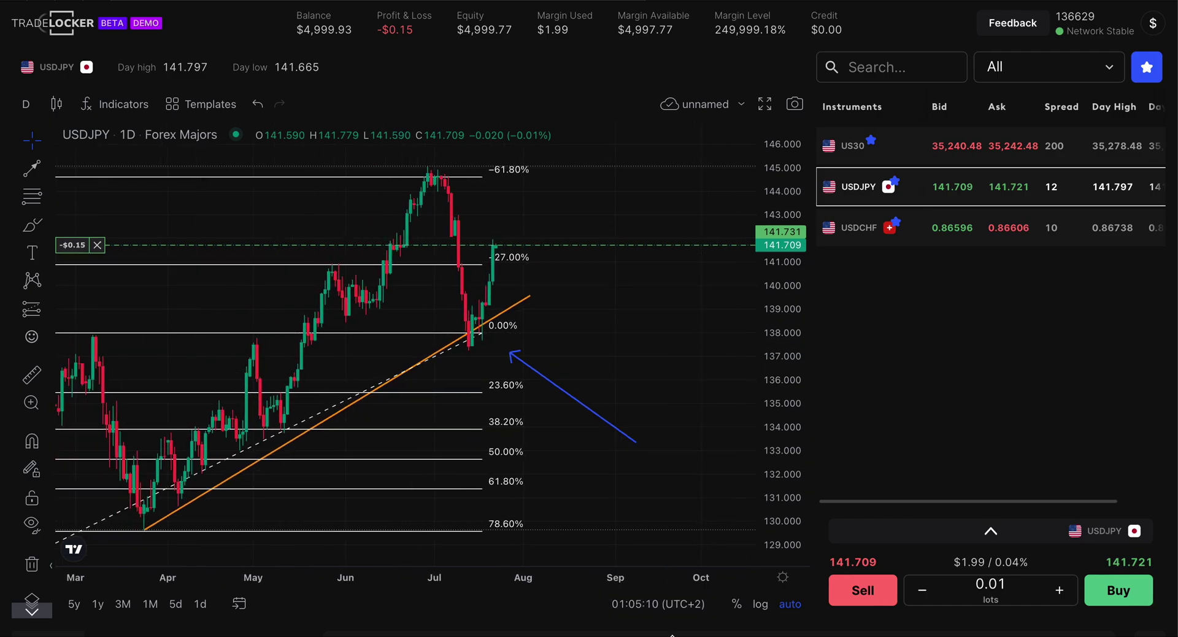
Expand the open positions list, set a stop loss of 140.000 on the USDJPY buy position, and check it in the list.
drag(712, 633, 722, 465)
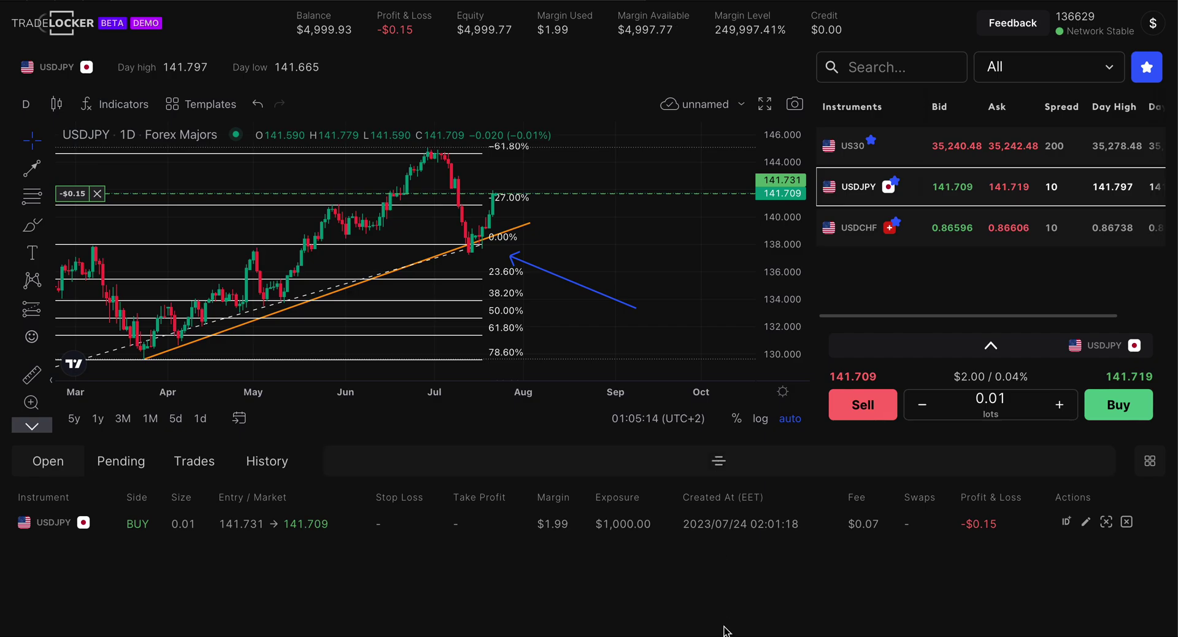
click(1087, 524)
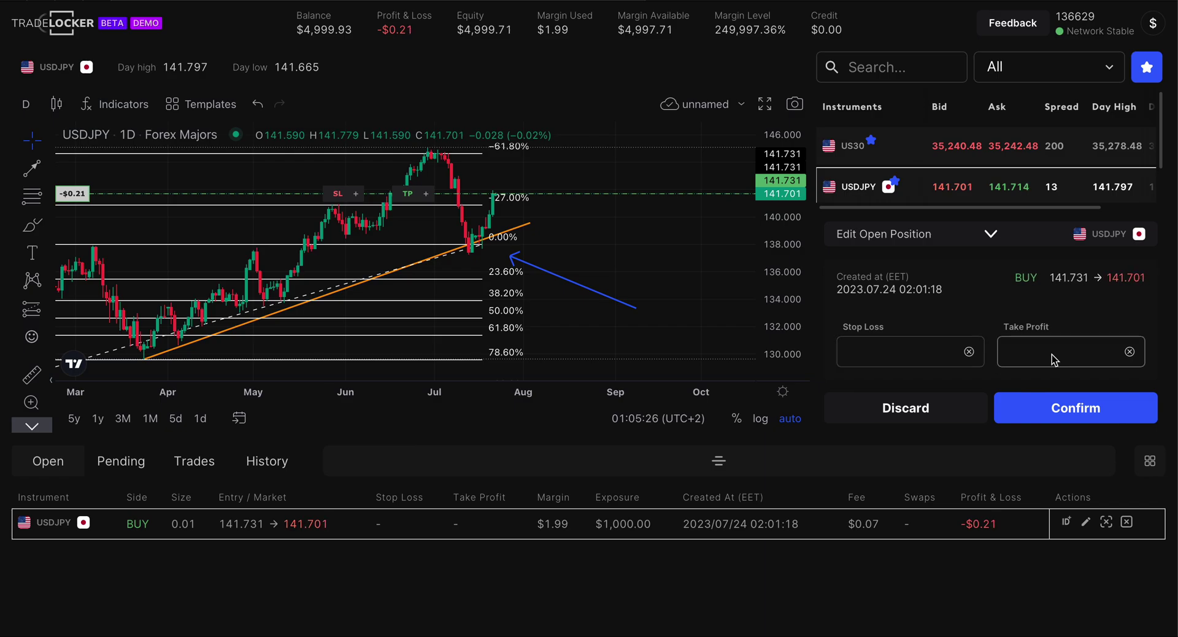
click(925, 353)
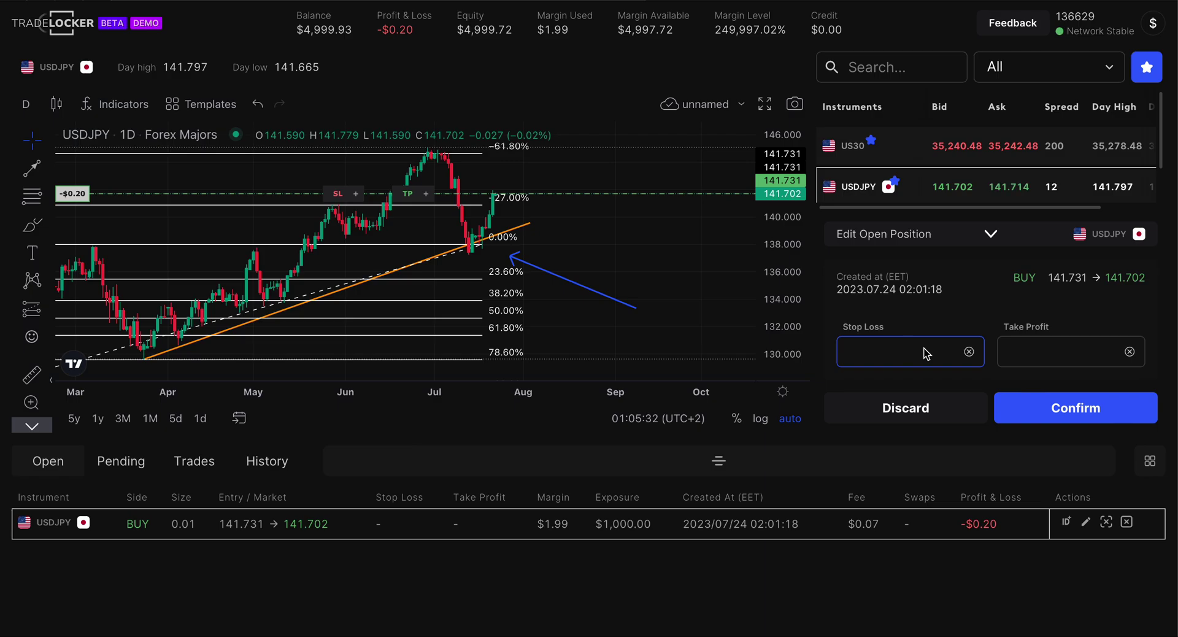
text(1)
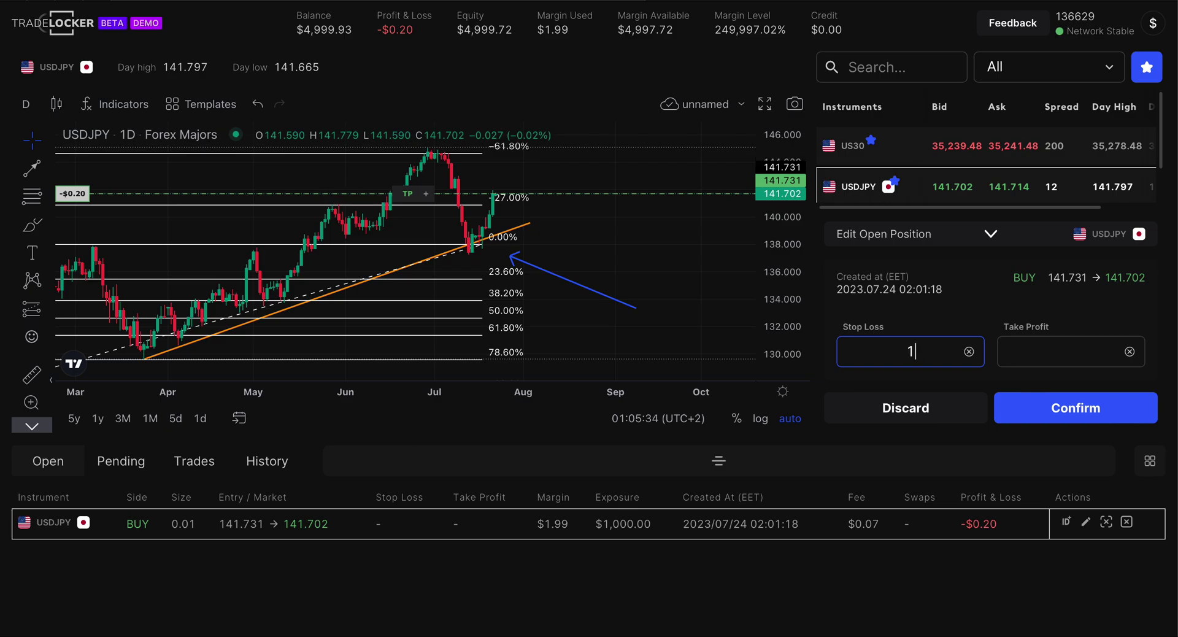
text(40.000)
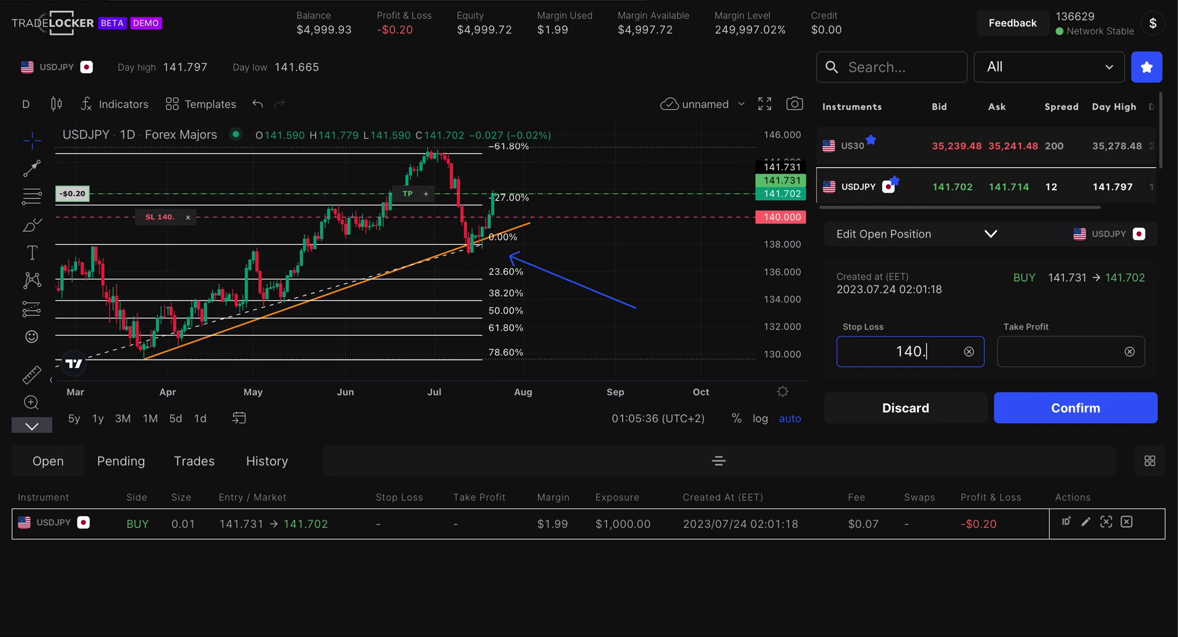
click(1051, 399)
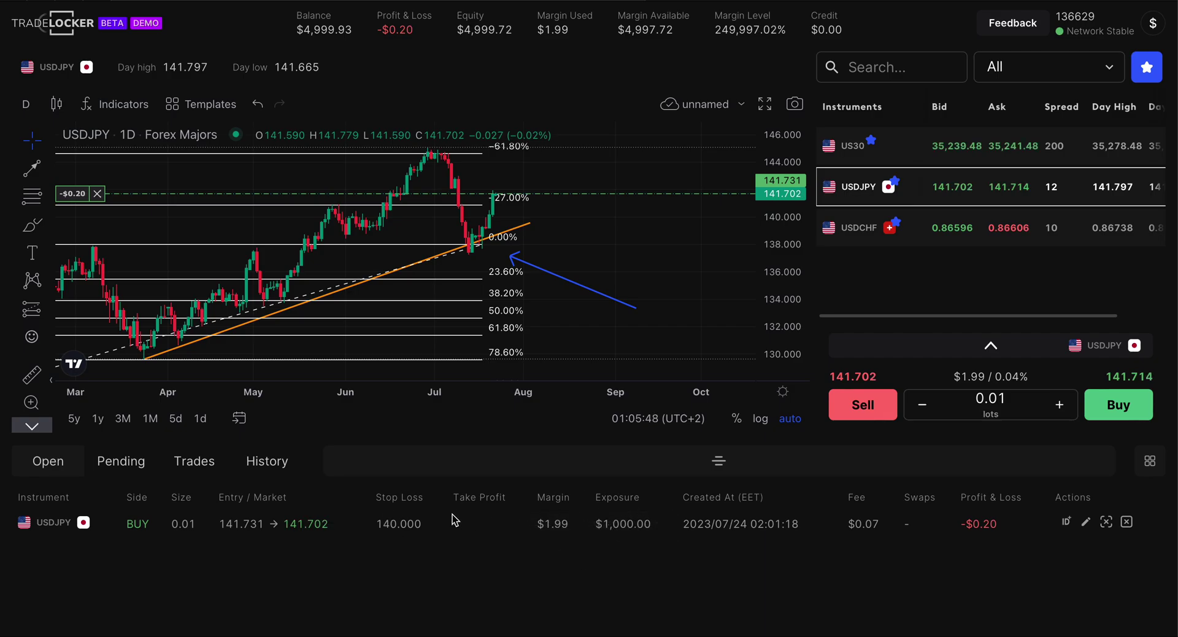
drag(375, 523, 431, 522)
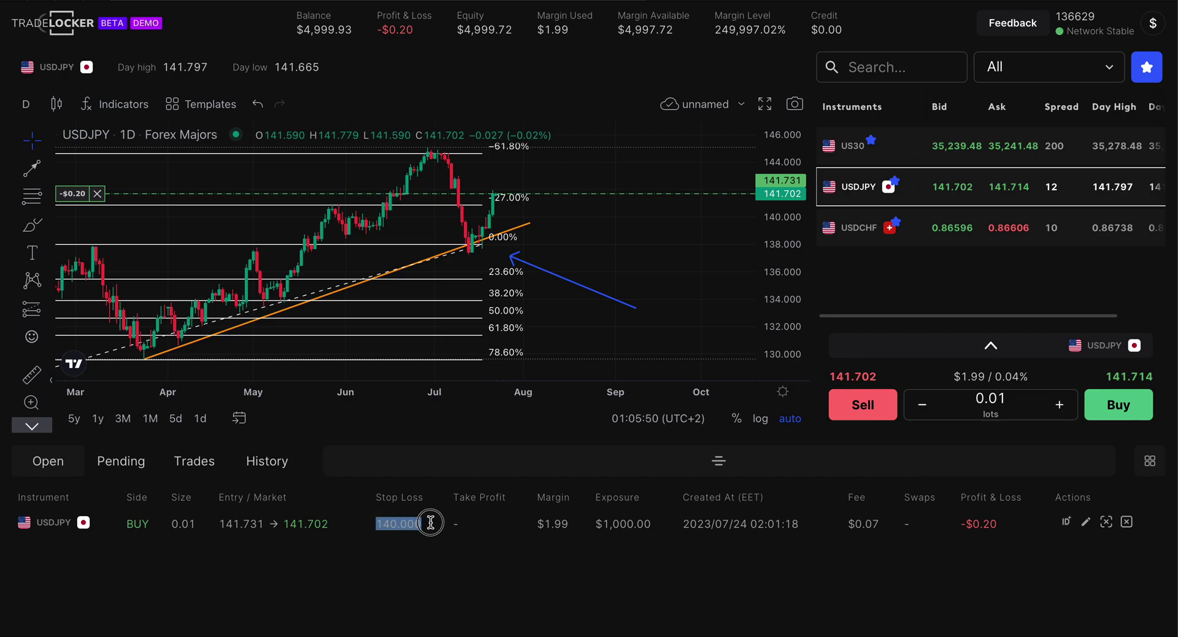
click(448, 562)
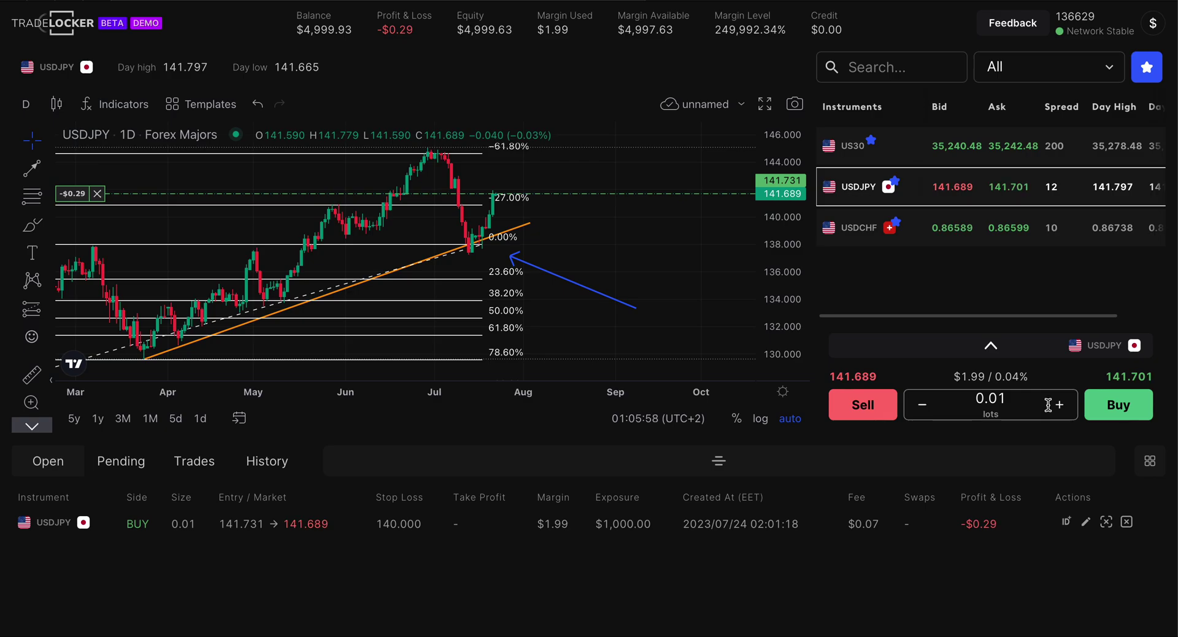
Collapse the open positions list to give the USDJPY chart the full height.
scroll(711, 266, down, 3)
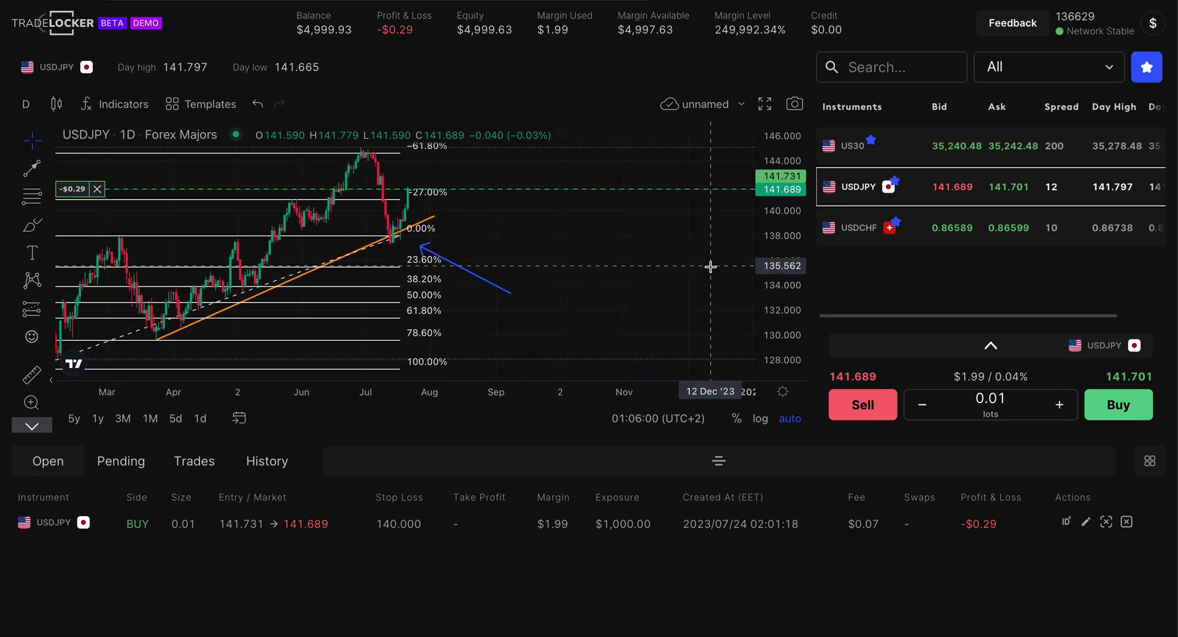
scroll(689, 290, down, 3)
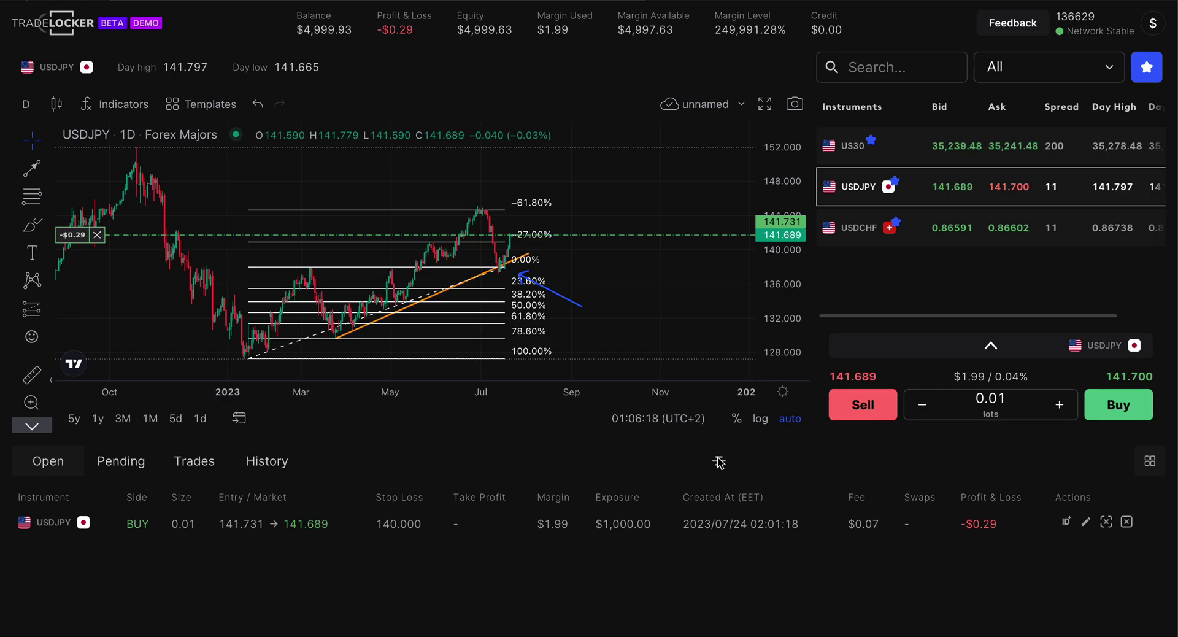
drag(719, 462, 755, 636)
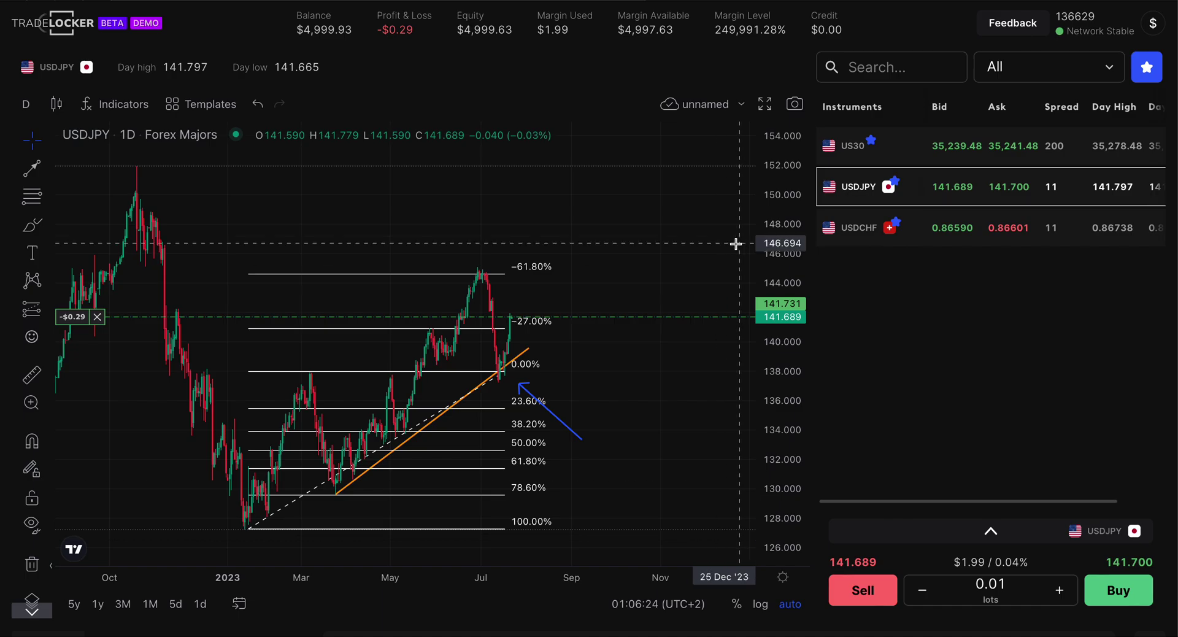
Examine the USDJPY chart and its drawings in full-screen mode, entering and leaving that mode twice.
click(764, 106)
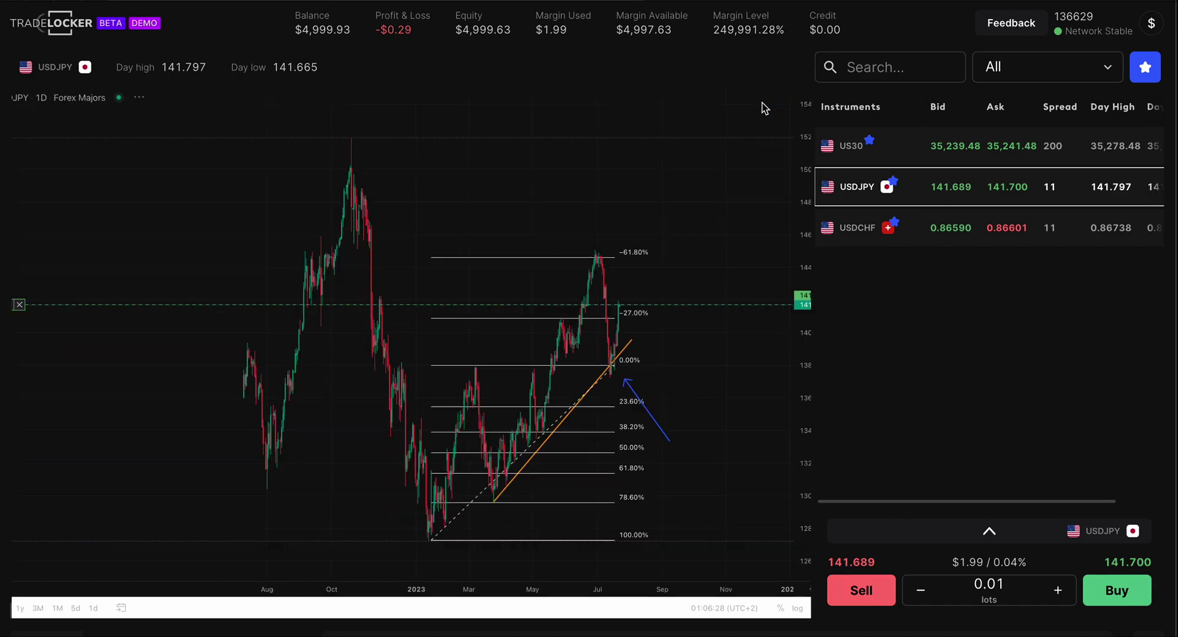
scroll(729, 227, up, 3)
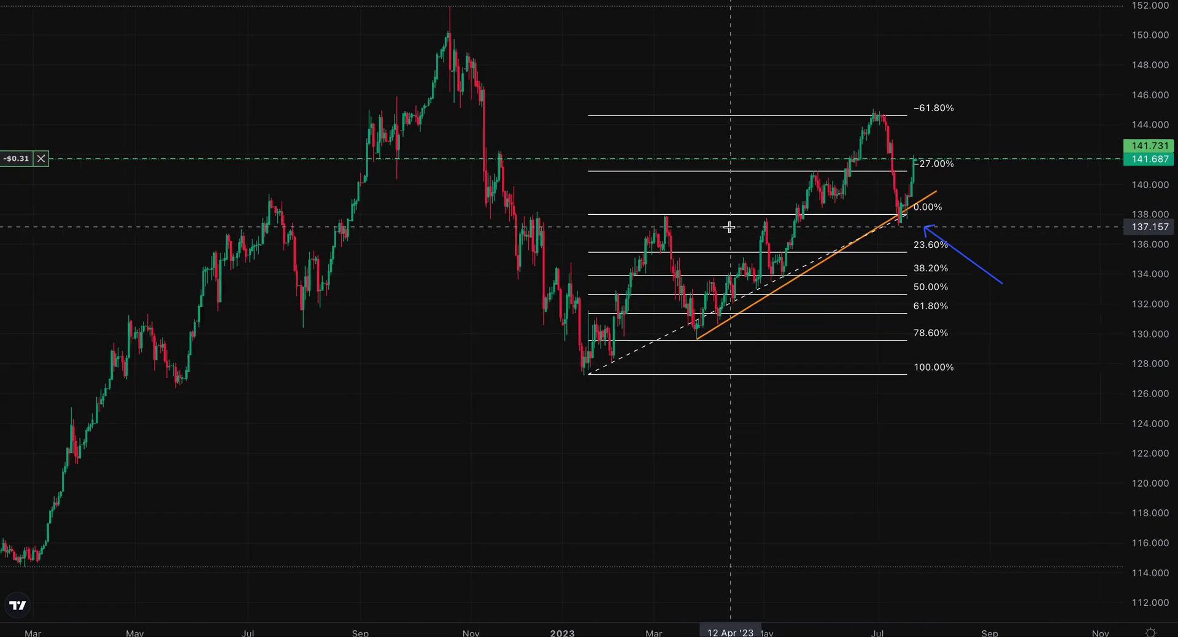
scroll(773, 251, up, 3)
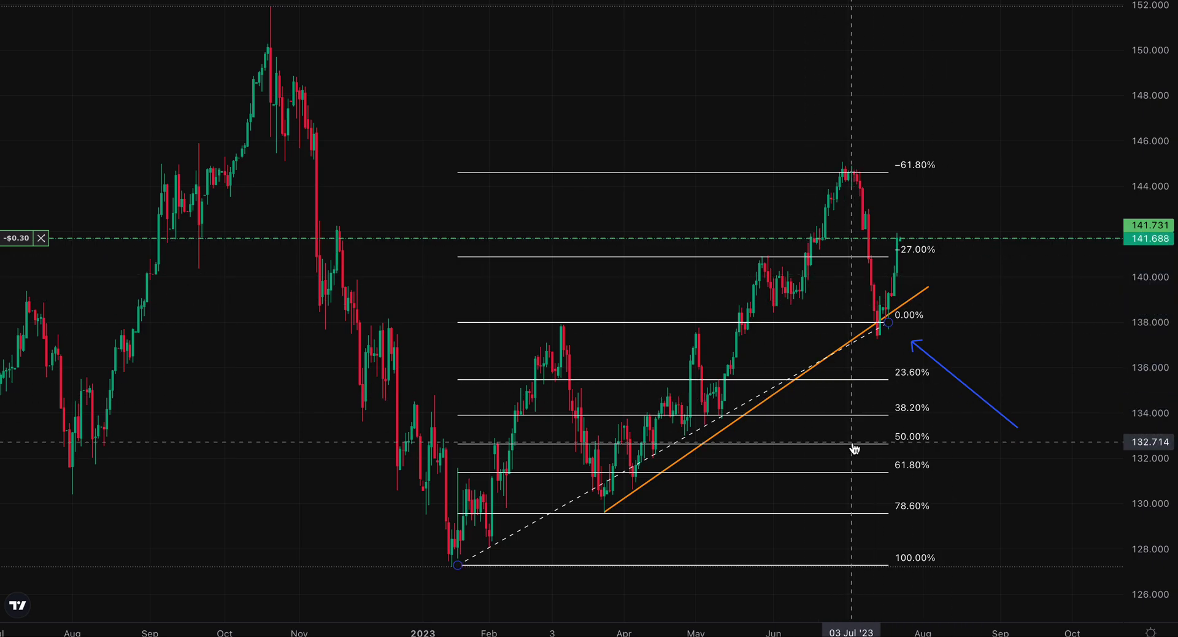
key(Escape)
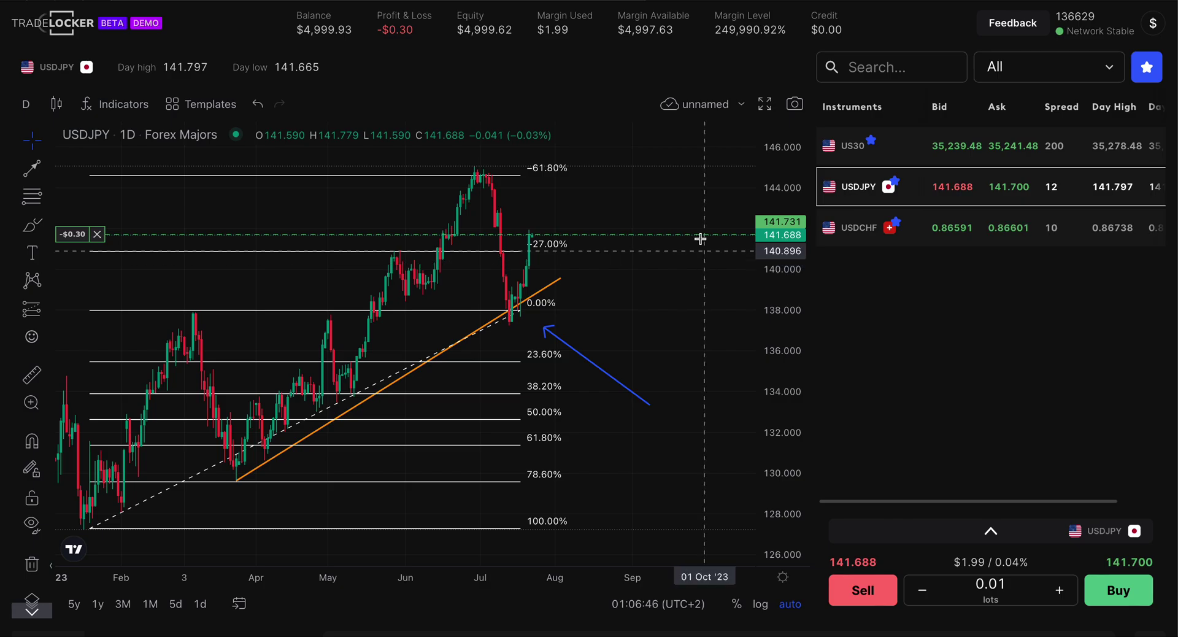
click(765, 104)
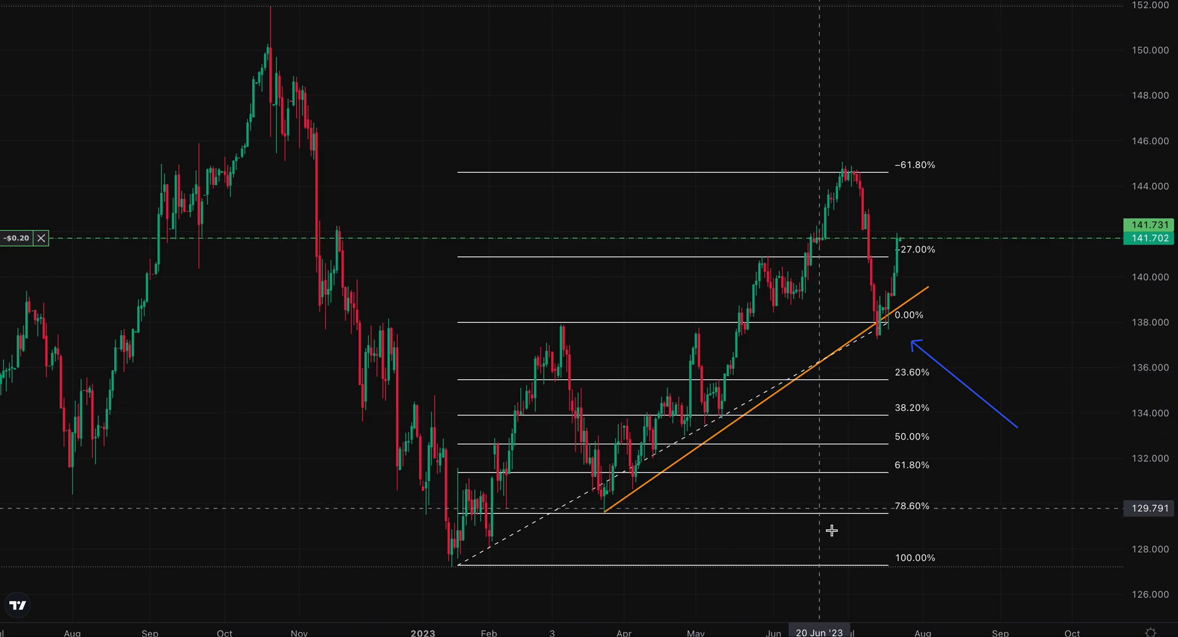
key(Escape)
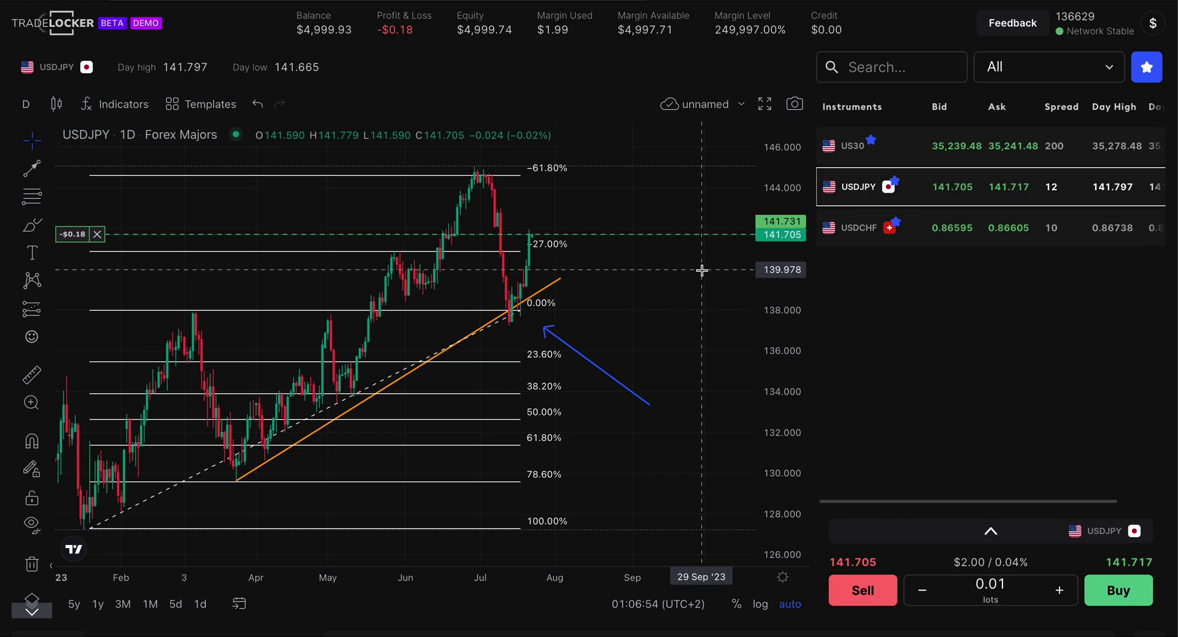
Try the chart with automatic price scaling off at different zoom levels, and switch automatic scaling back on.
scroll(124, 353, down, 1)
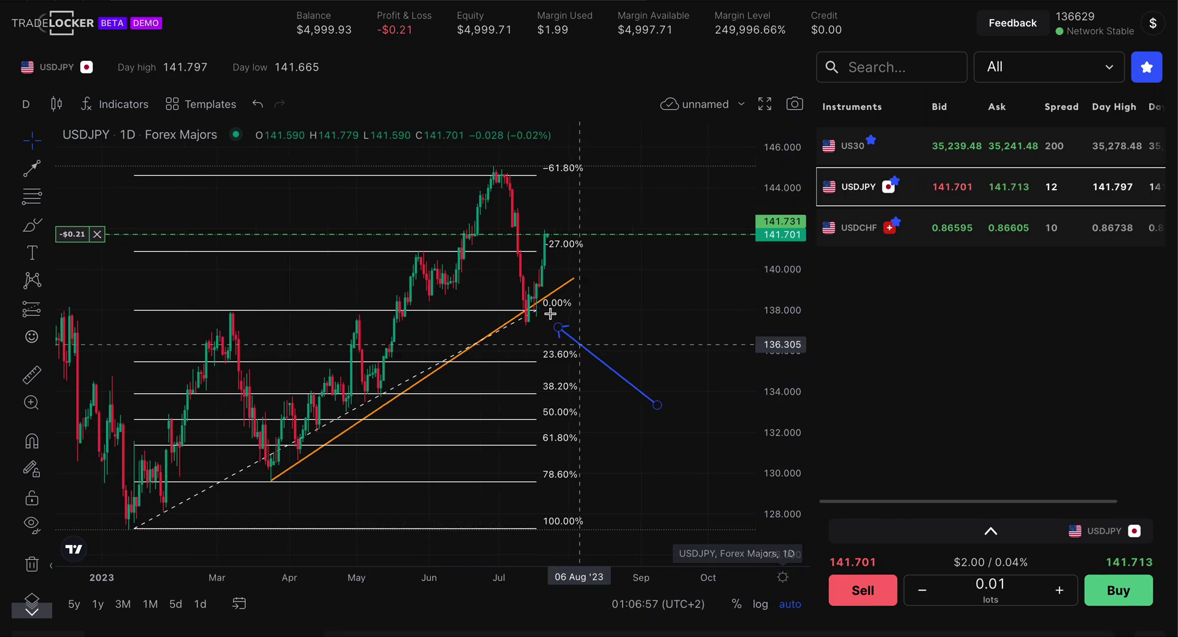
scroll(539, 305, up, 5)
scroll(534, 297, up, 2)
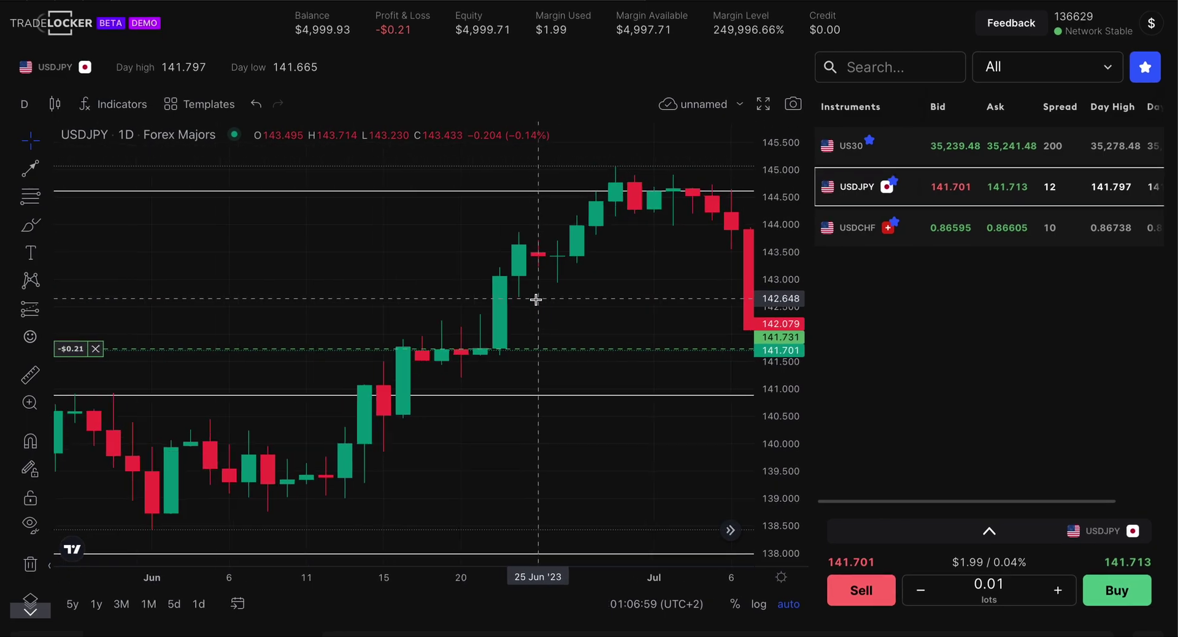
scroll(534, 297, right, 3)
click(791, 604)
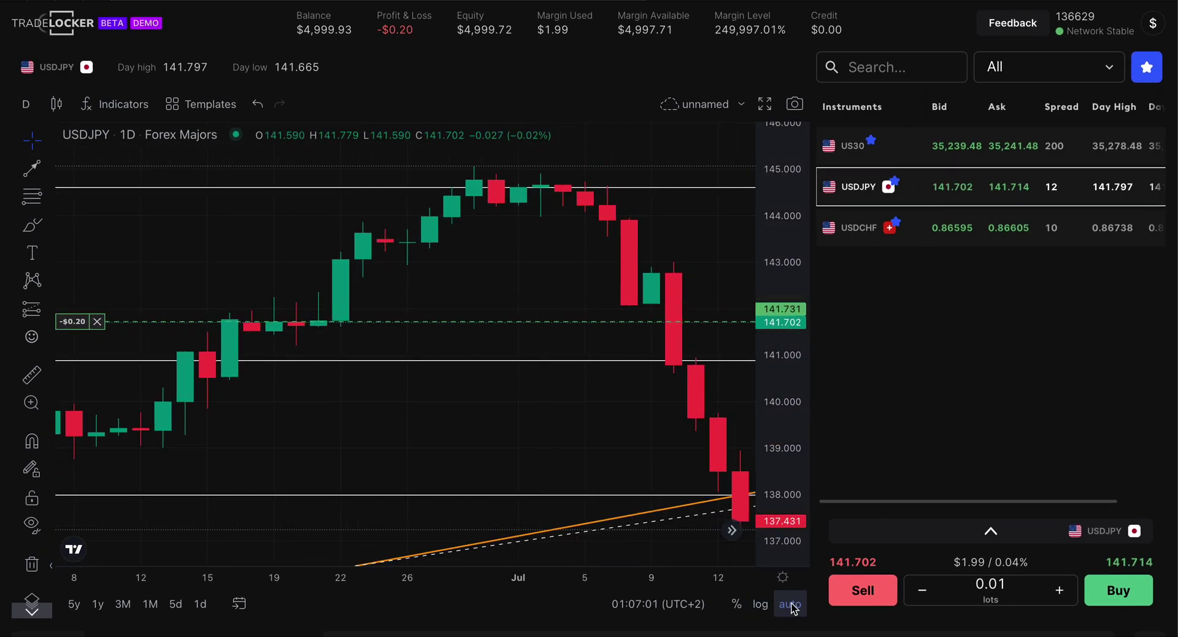
scroll(563, 413, down, 10)
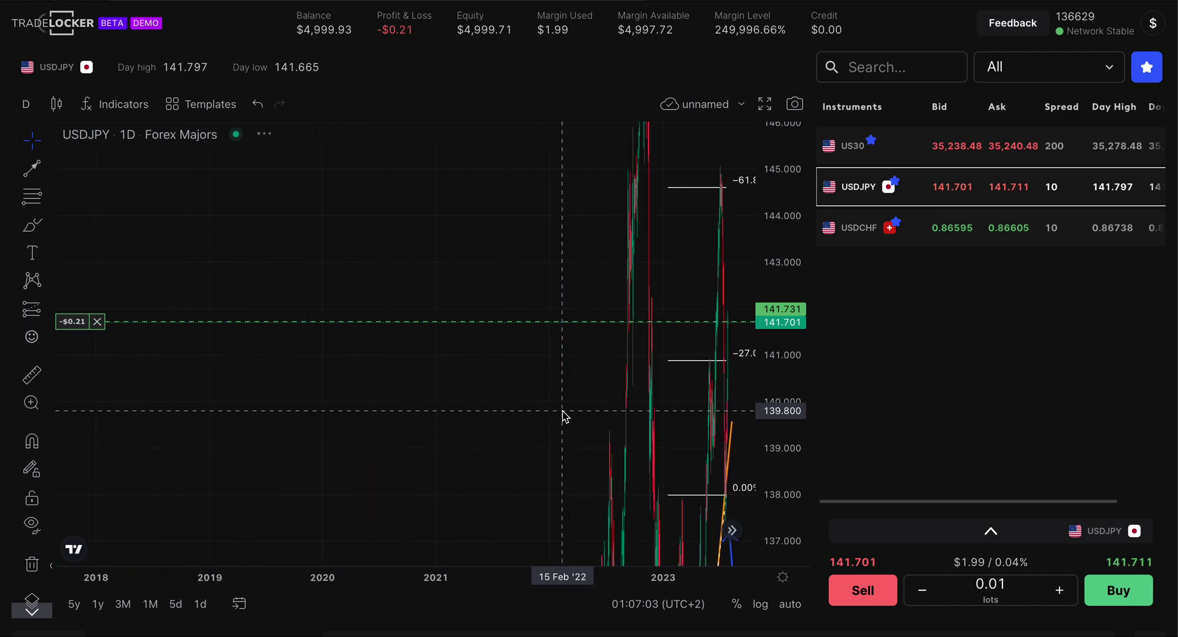
scroll(642, 339, up, 8)
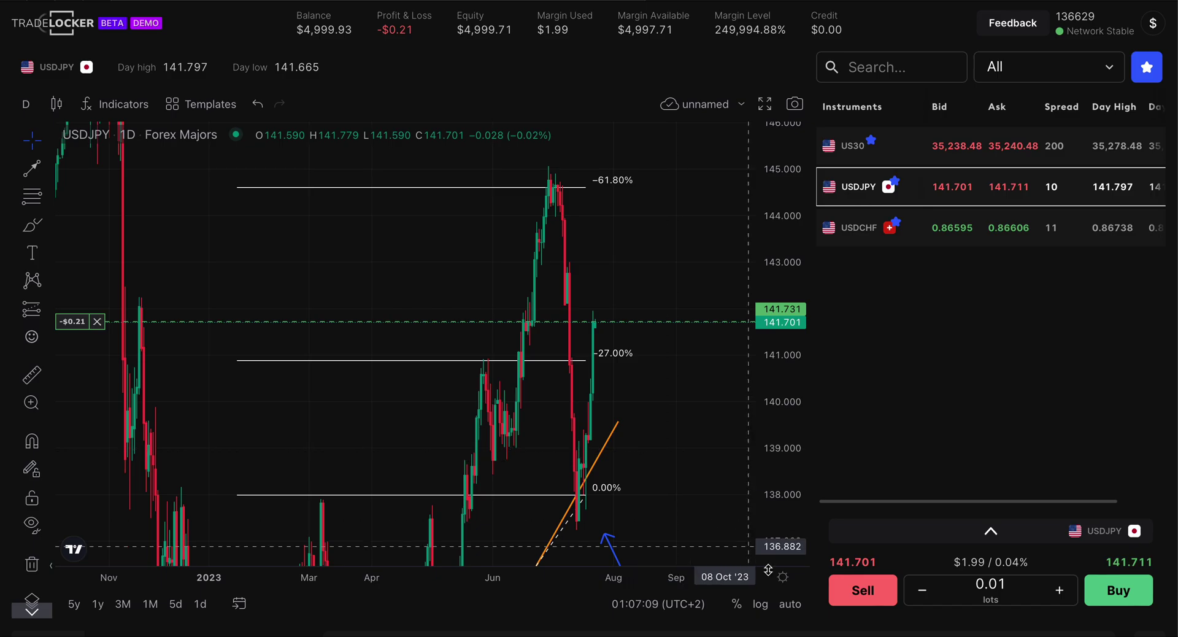
click(791, 606)
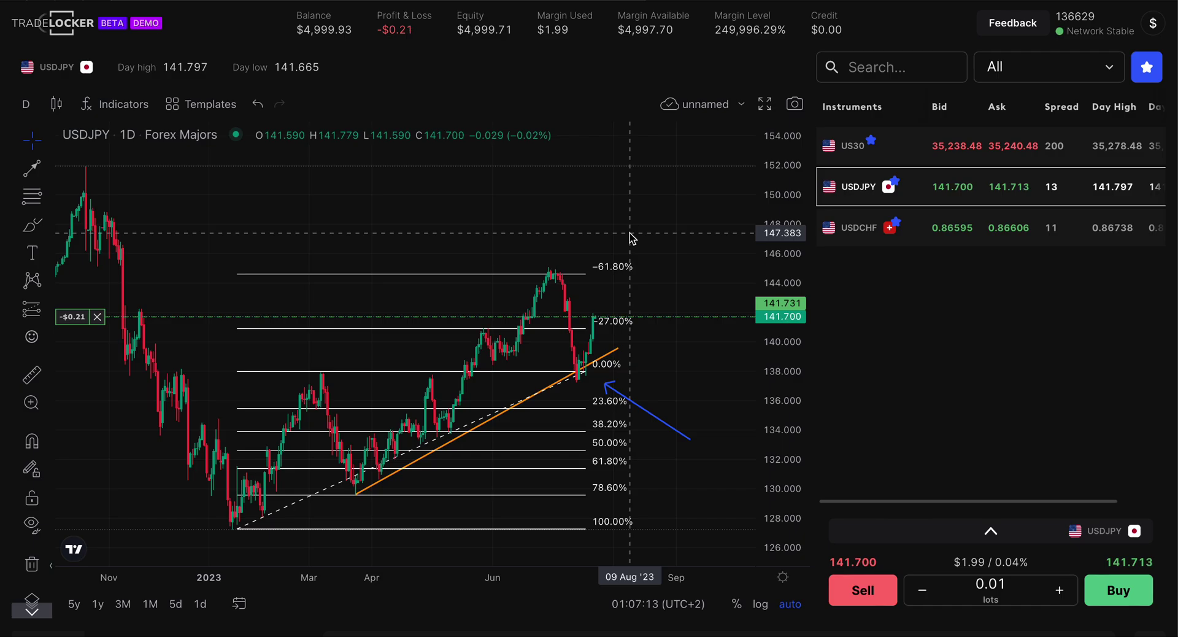
scroll(631, 236, up, 5)
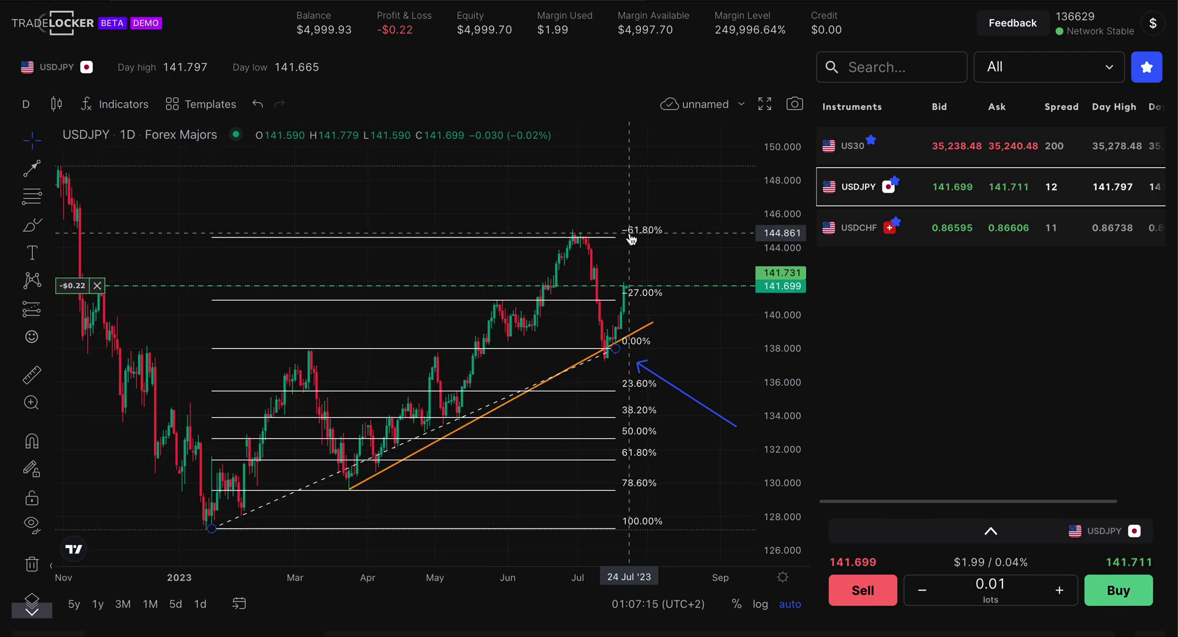
scroll(629, 233, right, 3)
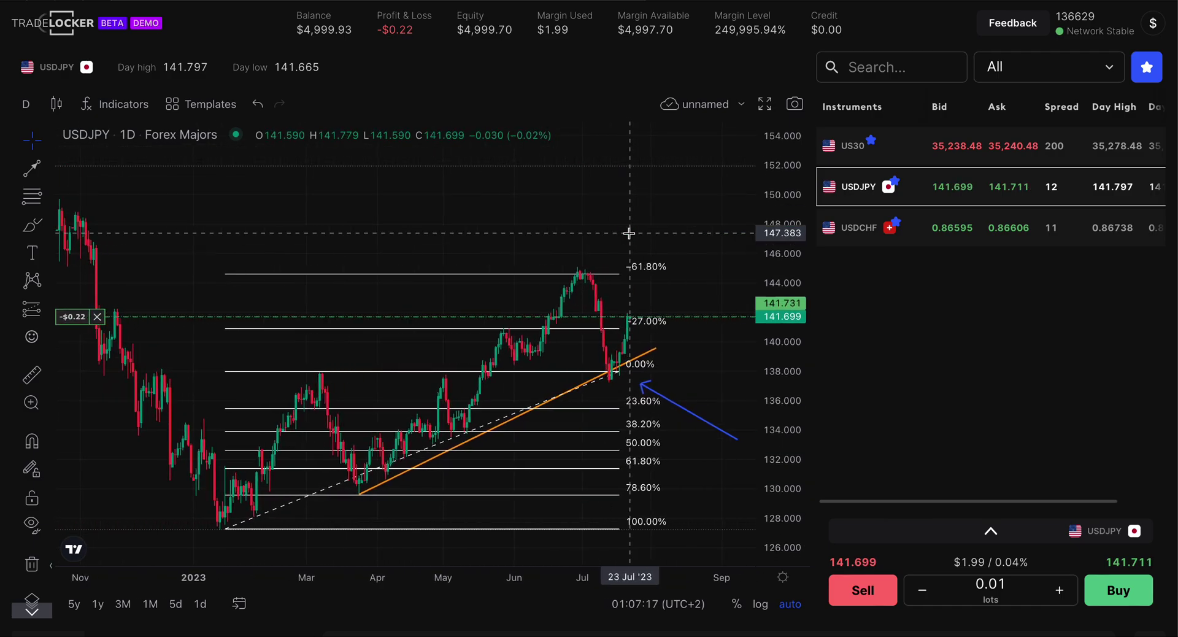
Review the account summary figures by highlighting balance, profit and loss, equity, margin and credit, and clear the highlight.
drag(287, 11, 570, 31)
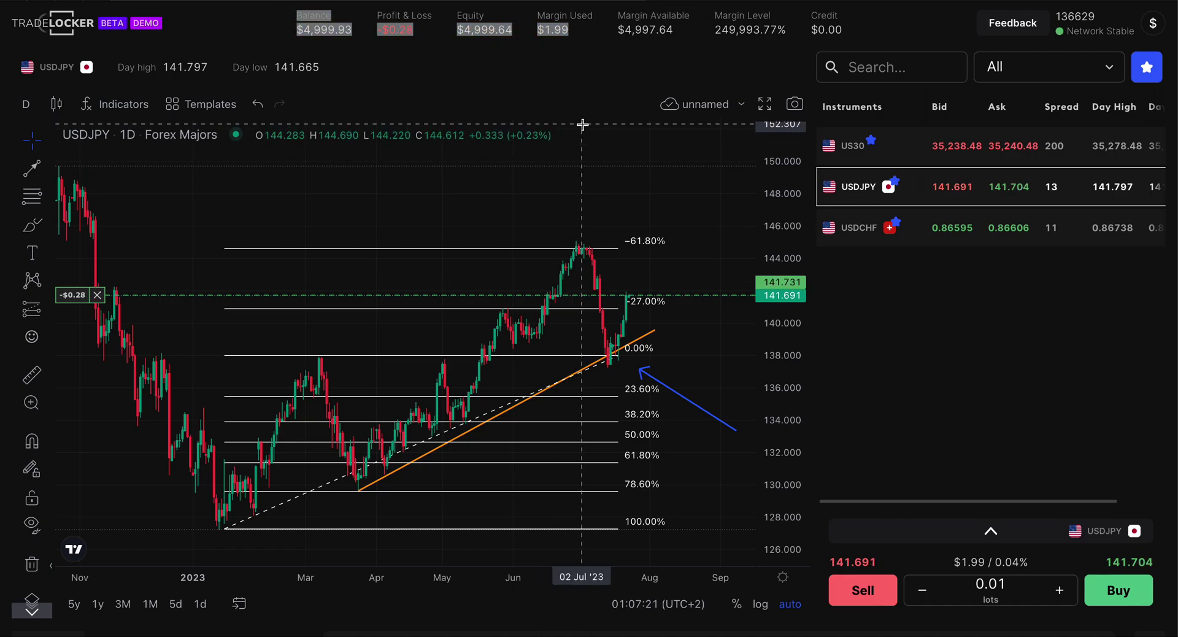
click(434, 77)
drag(295, 15, 380, 15)
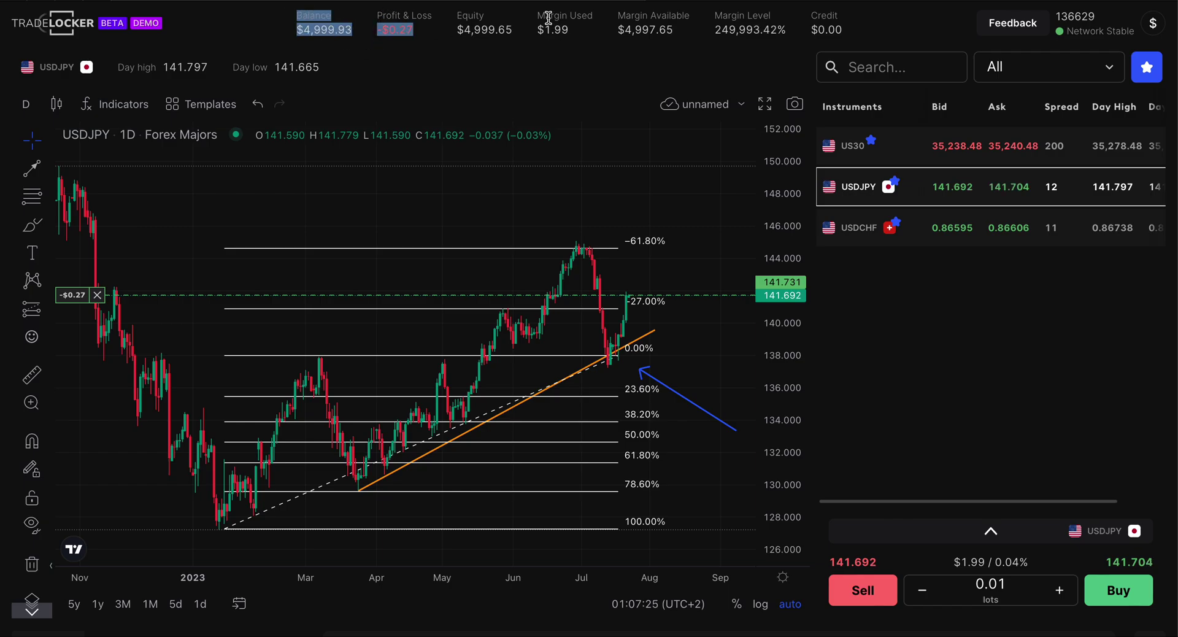
drag(621, 13, 858, 38)
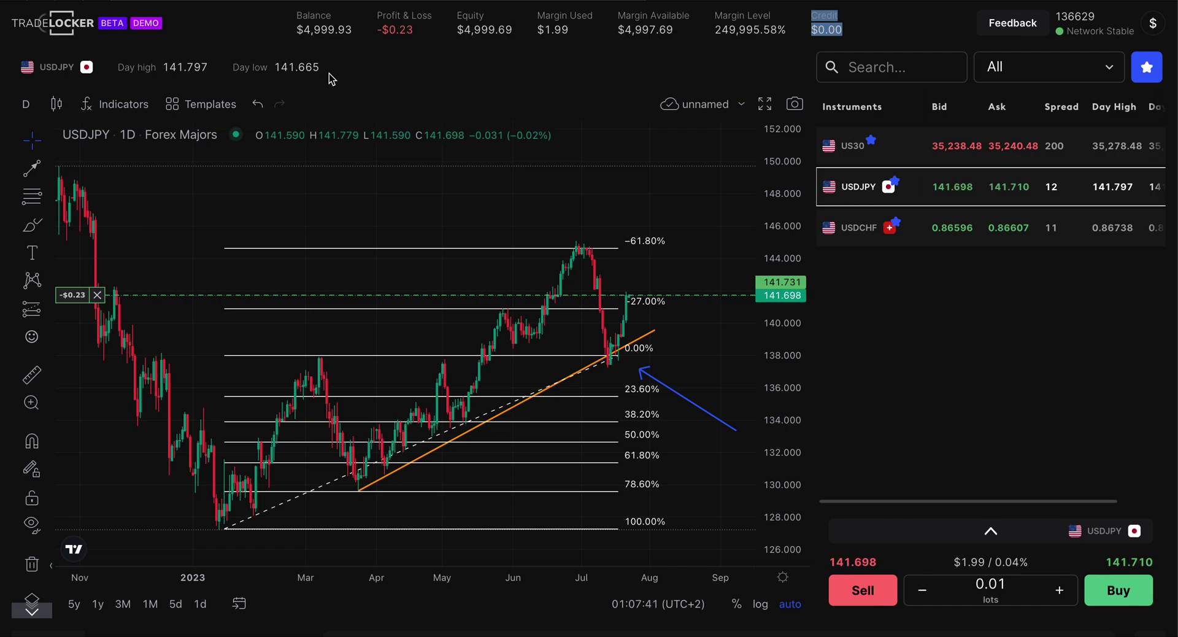
scroll(663, 325, up, 2)
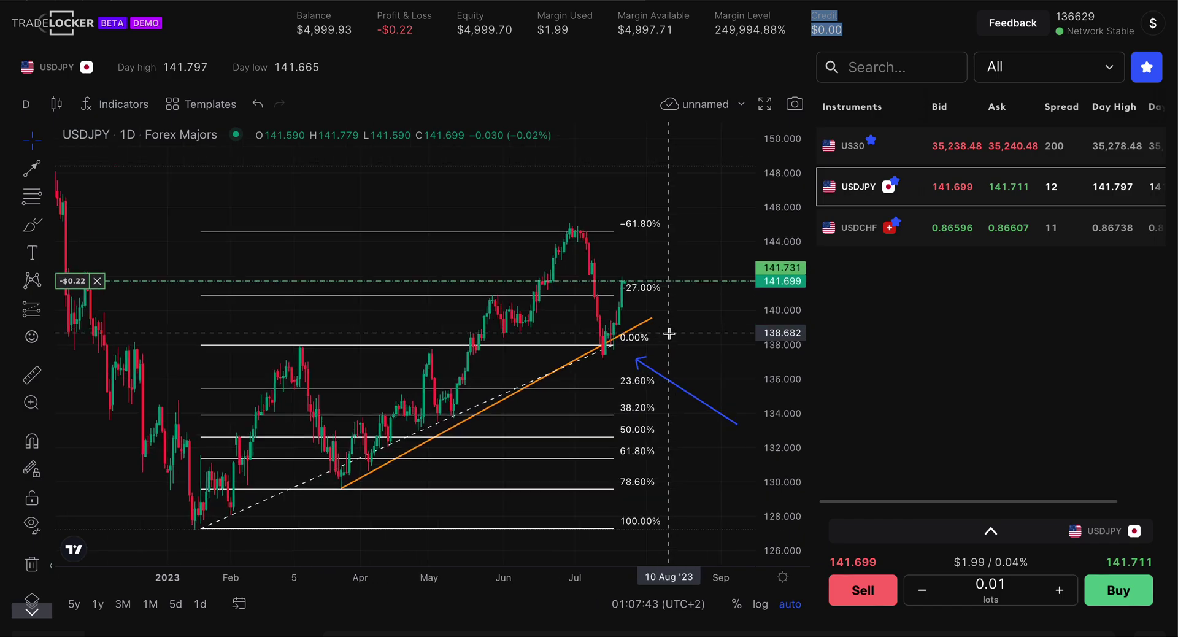
scroll(669, 333, up, 2)
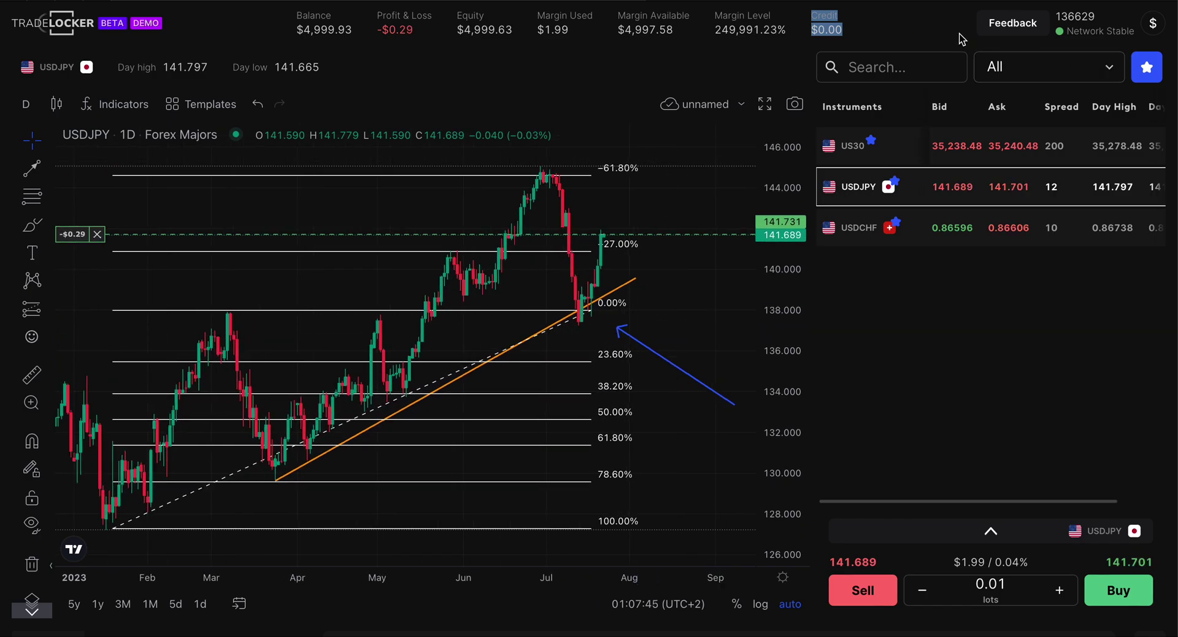
click(900, 35)
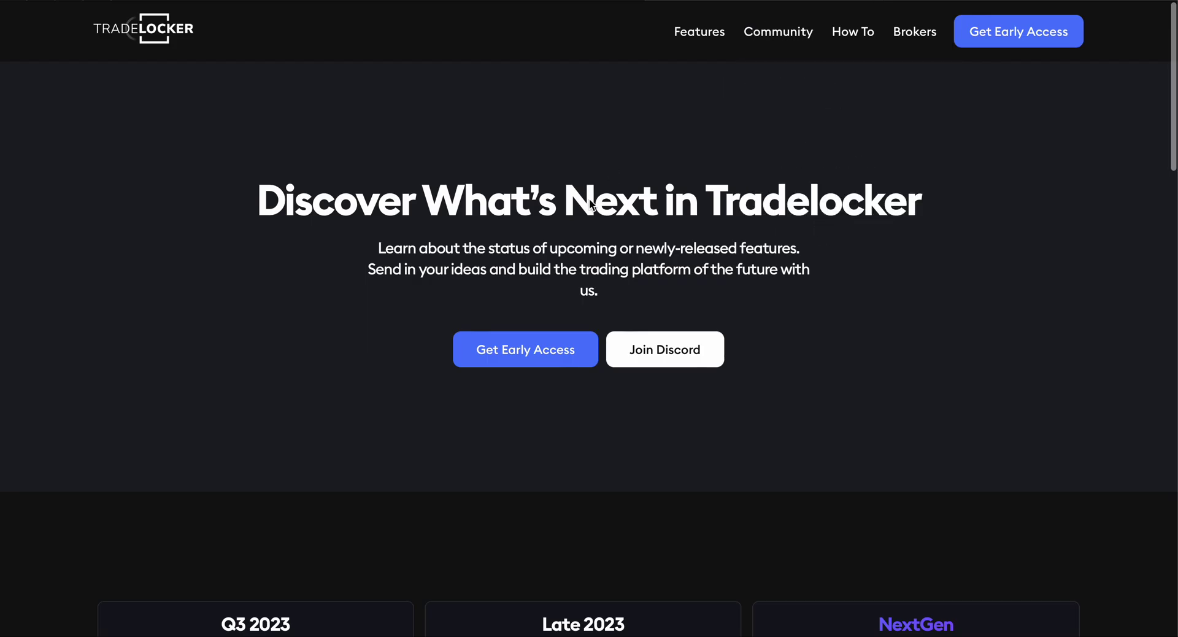
scroll(613, 314, down, 10)
scroll(613, 314, up, 10)
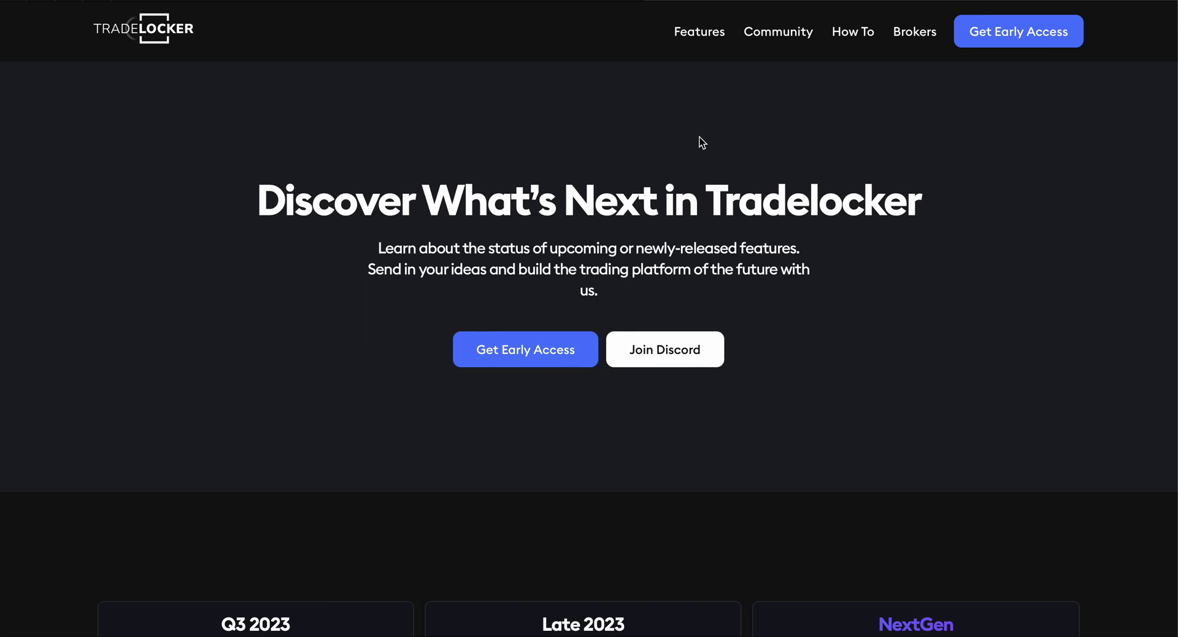
scroll(700, 179, down, 3)
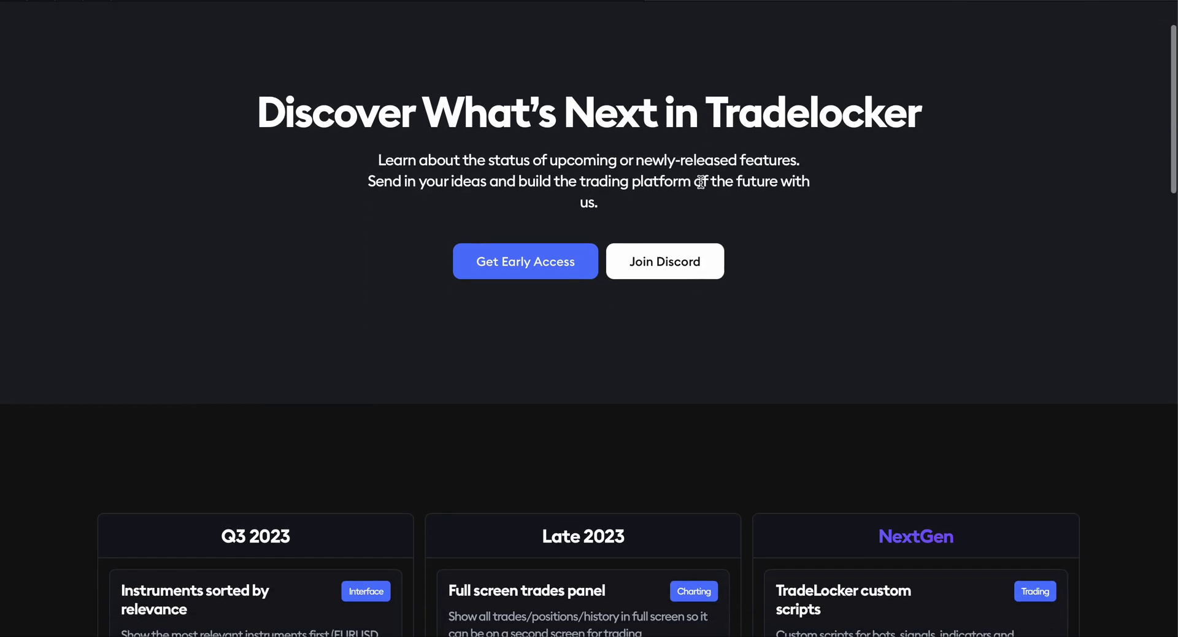
scroll(701, 182, up, 3)
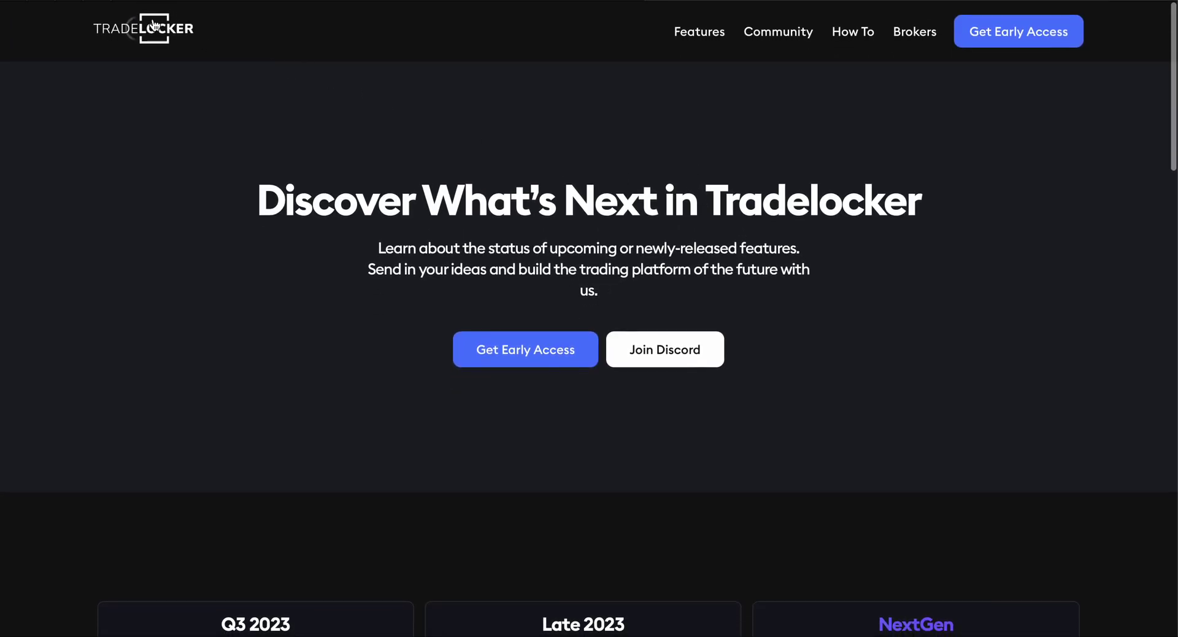
Open the TradeLocker website's home page and review its charting, interface and trading feature sections.
click(156, 35)
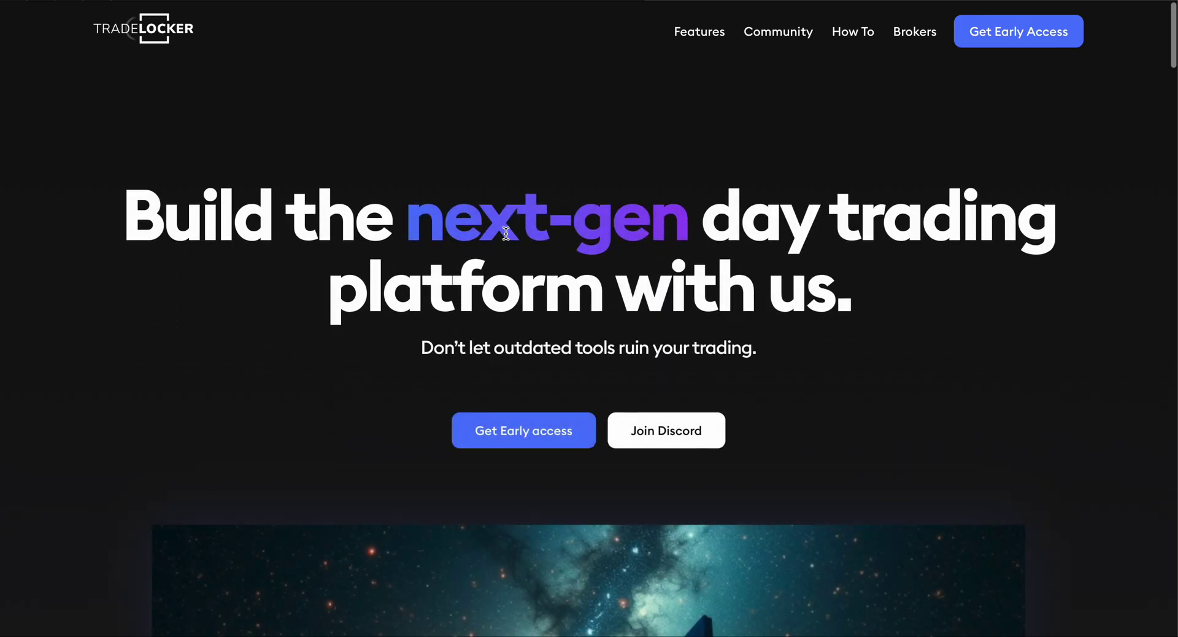
scroll(505, 233, down, 7)
scroll(506, 234, down, 10)
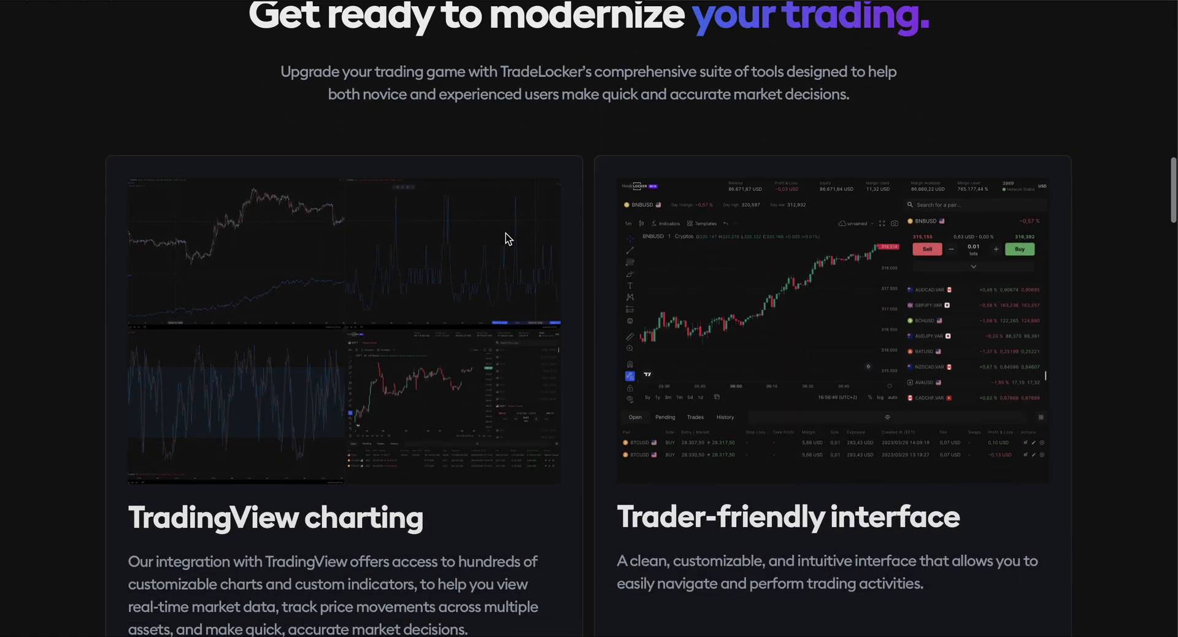
scroll(506, 234, down, 3)
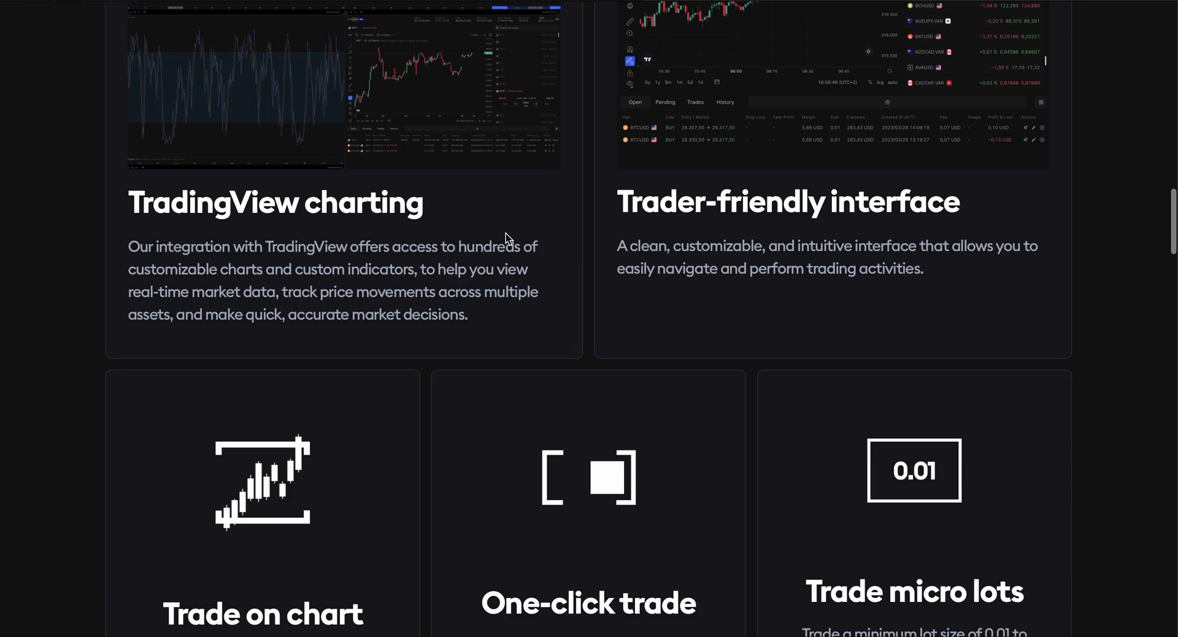
scroll(506, 233, down, 3)
key(Home)
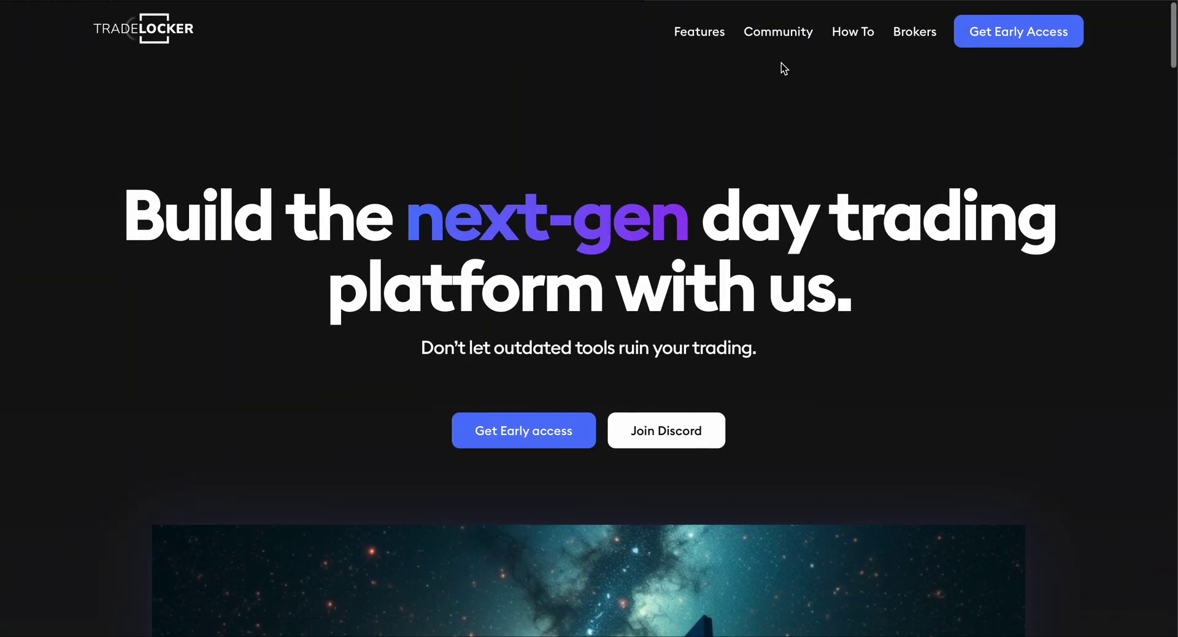
Return to the "Discover What's Next in Tradelocker" roadmap page and look through the Q3 2023 features, highlighting that heading.
mouse_move(778, 34)
click(812, 209)
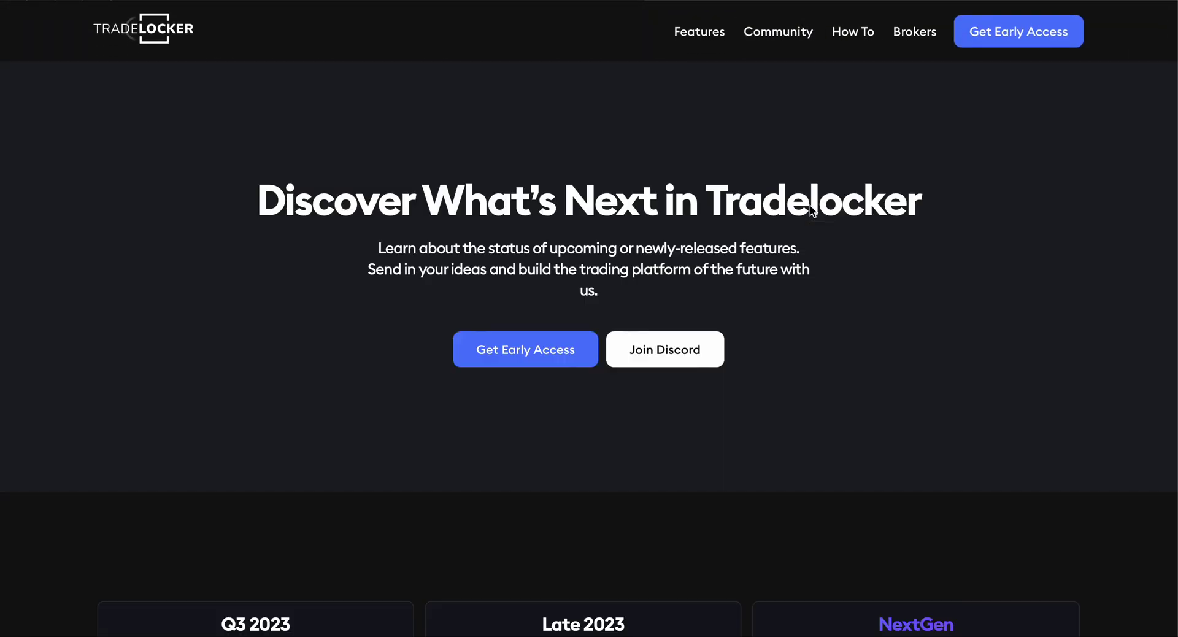
scroll(583, 381, down, 9)
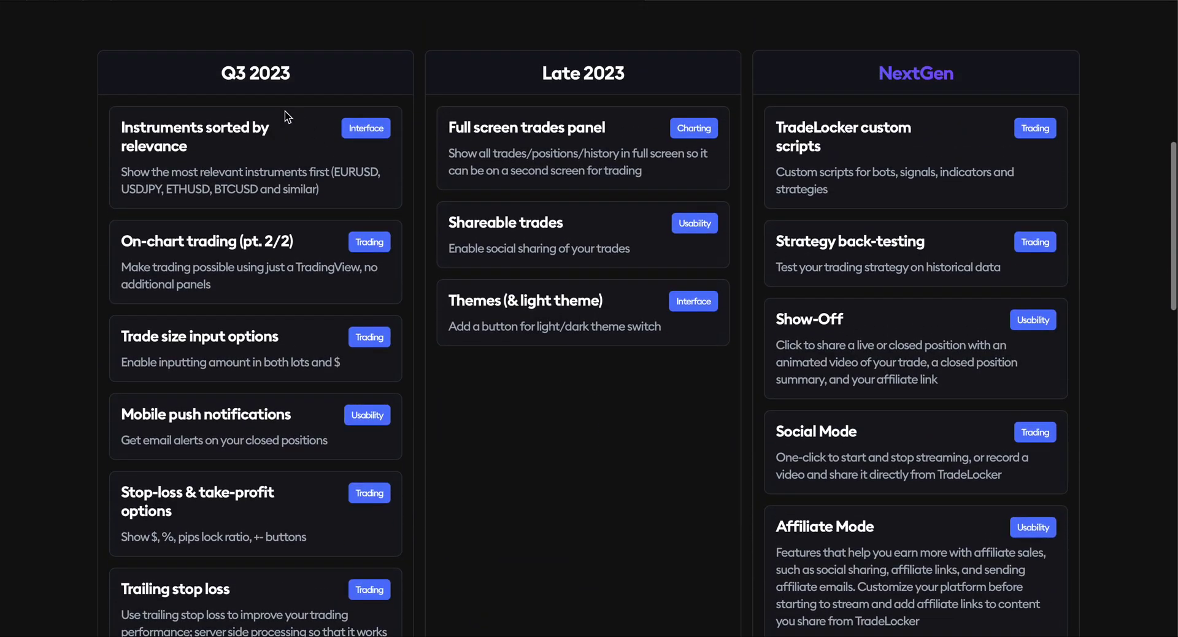
drag(207, 73, 322, 70)
scroll(308, 223, down, 1)
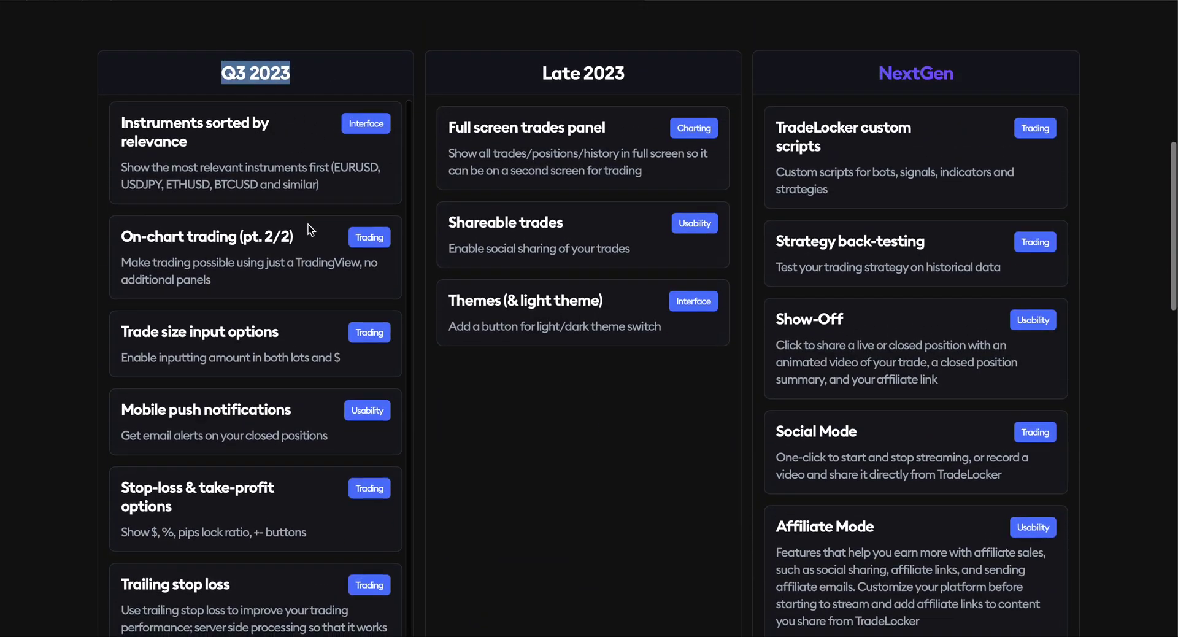
scroll(287, 123, down, 6)
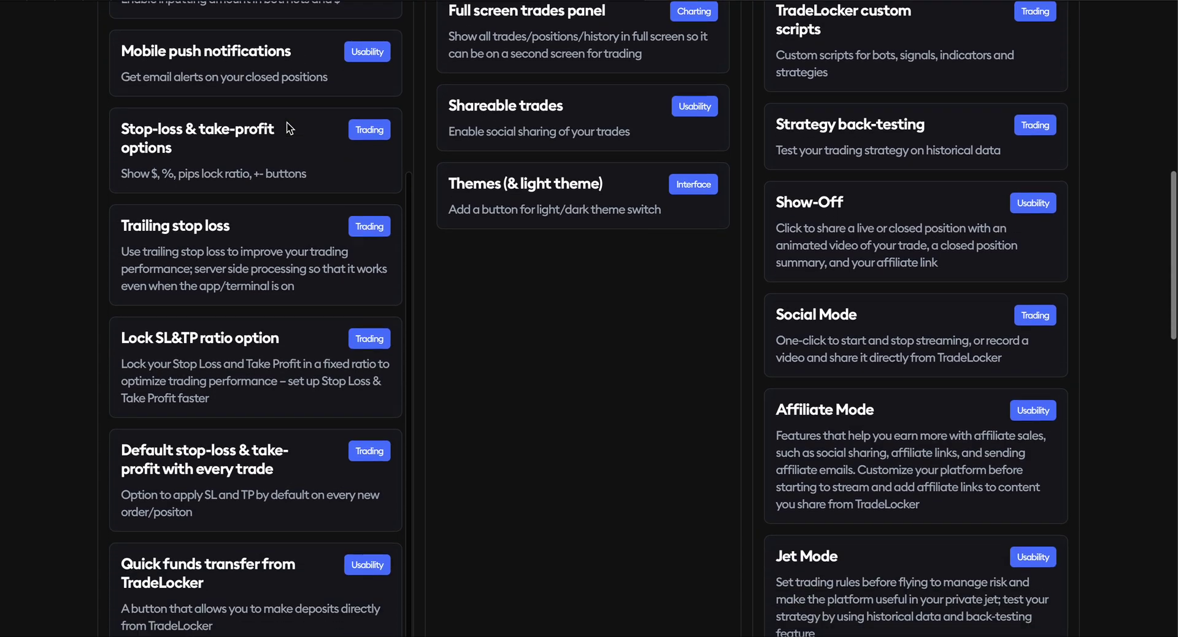
scroll(296, 283, down, 3)
scroll(296, 282, up, 5)
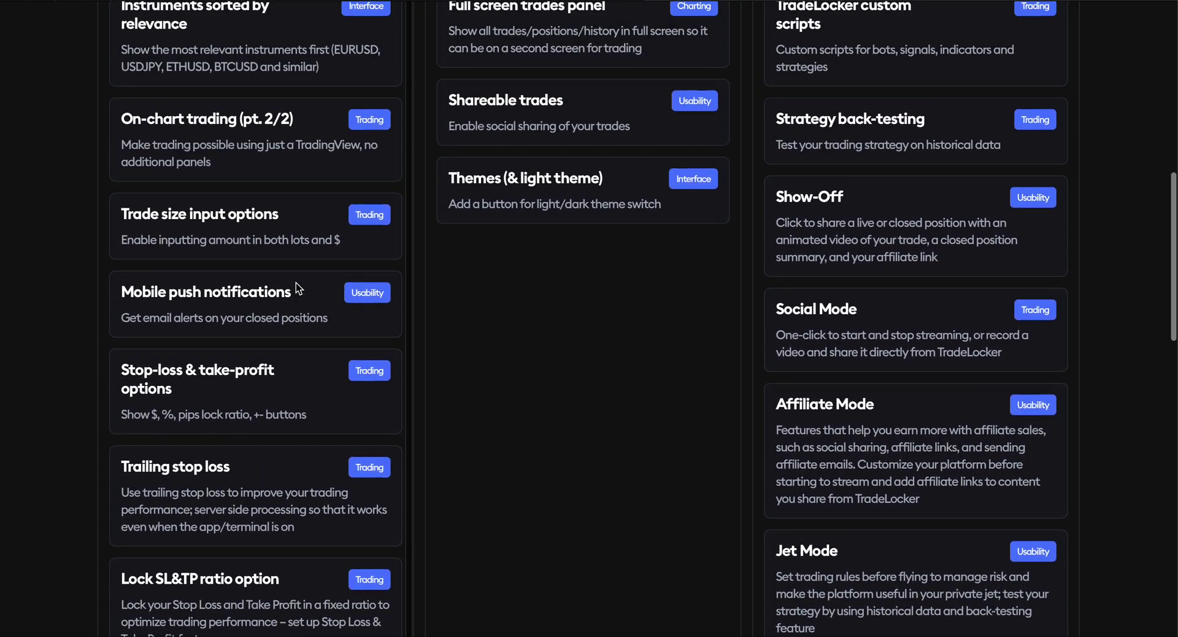
scroll(296, 282, up, 3)
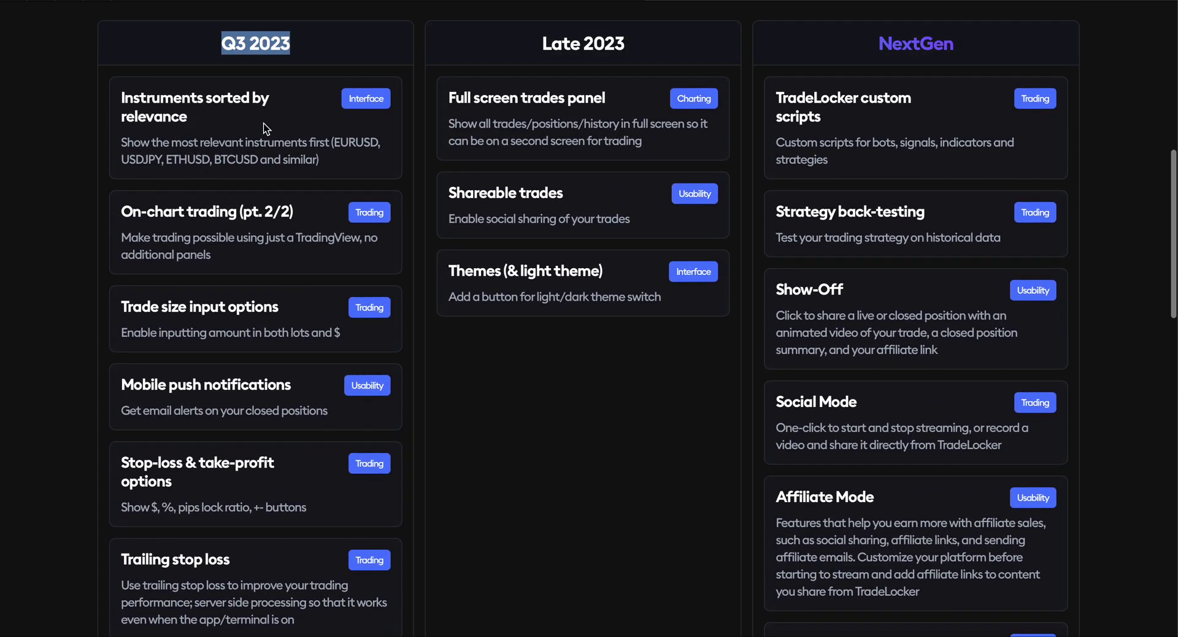
scroll(287, 116, down, 2)
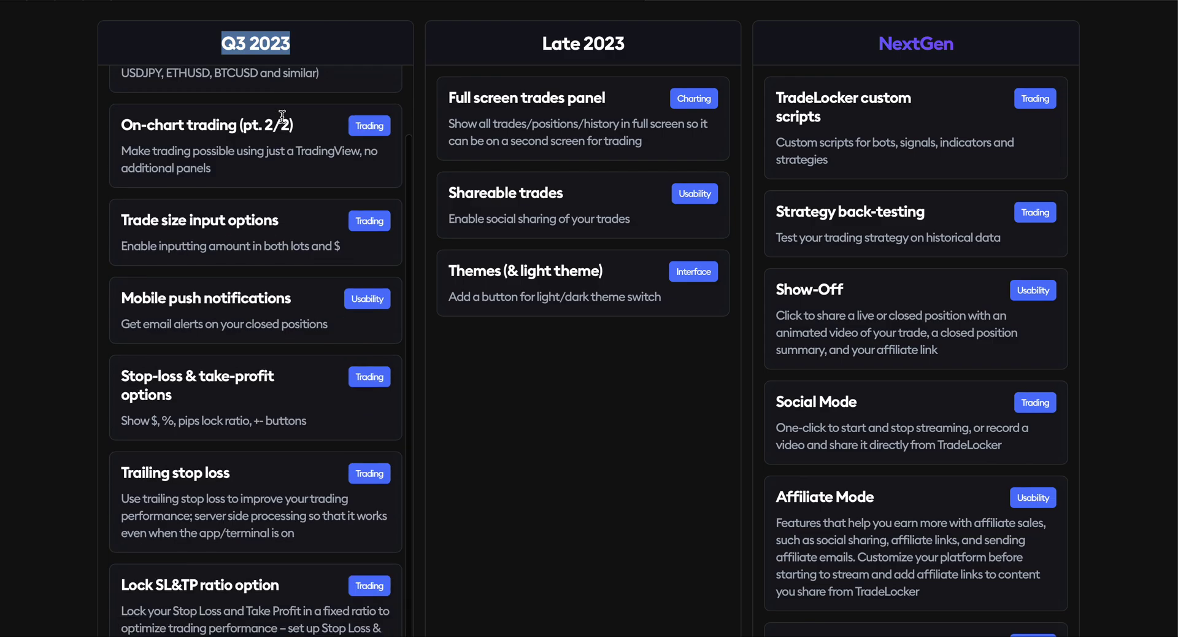
Review the Q3 2023 list, highlighting on-chart trading, mobile push notifications, stop-loss and take-profit options, and the SL&TP ratio lock.
drag(132, 125, 302, 131)
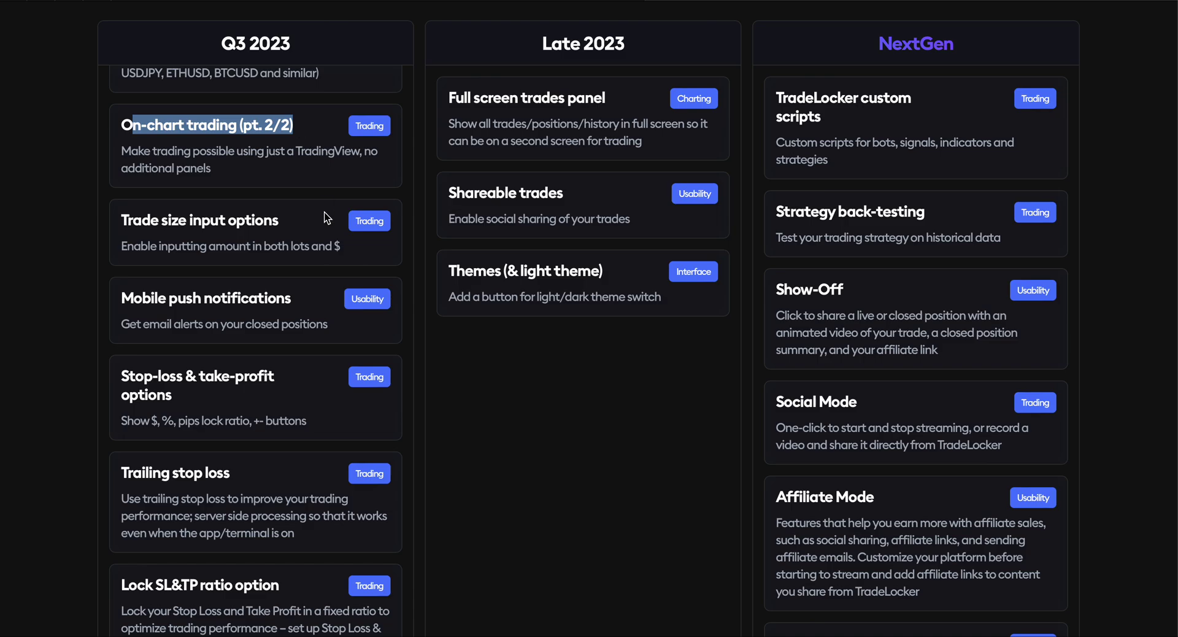
scroll(328, 218, down, 1)
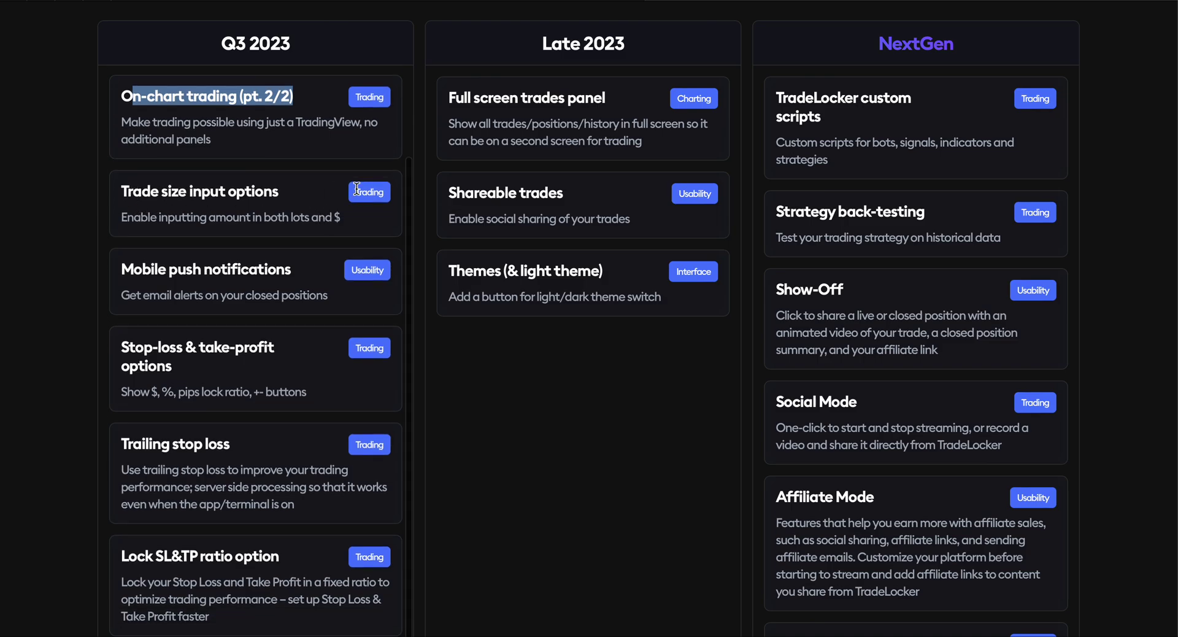
drag(133, 270, 276, 270)
scroll(276, 266, down, 3)
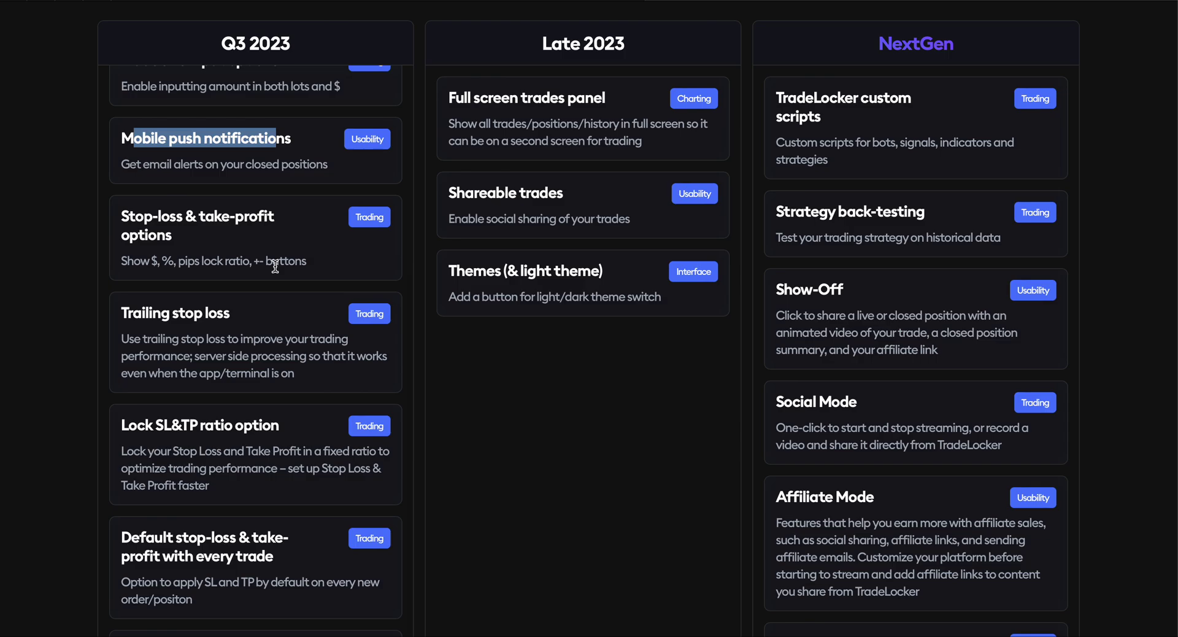
drag(122, 215, 240, 238)
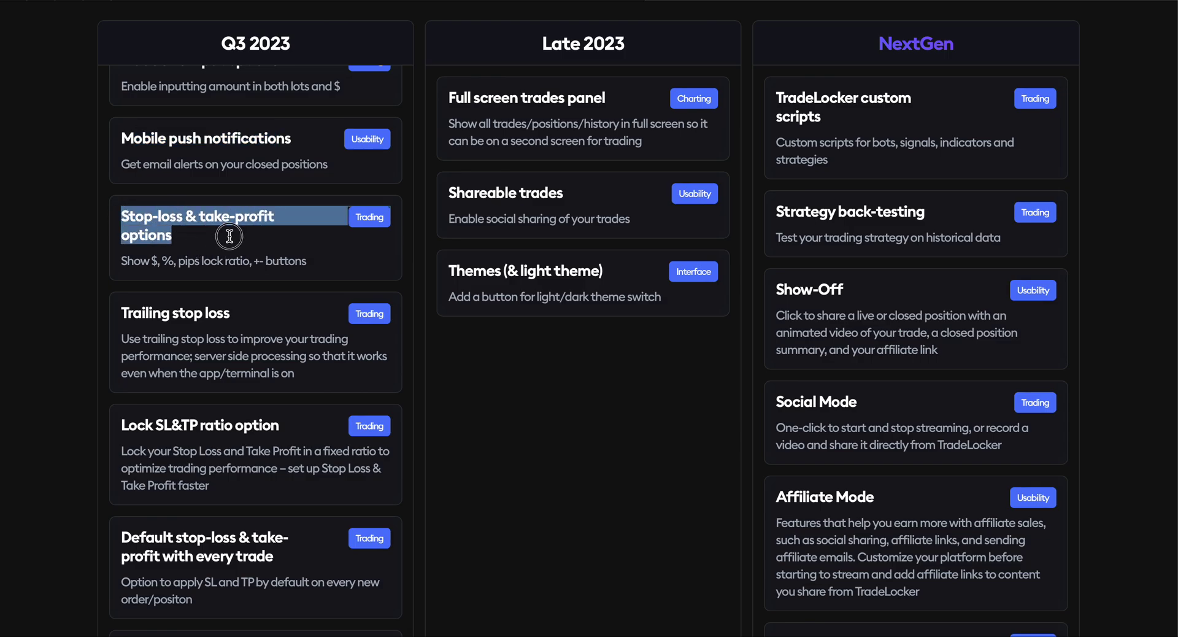
scroll(239, 237, down, 1)
scroll(240, 234, down, 3)
scroll(231, 233, down, 3)
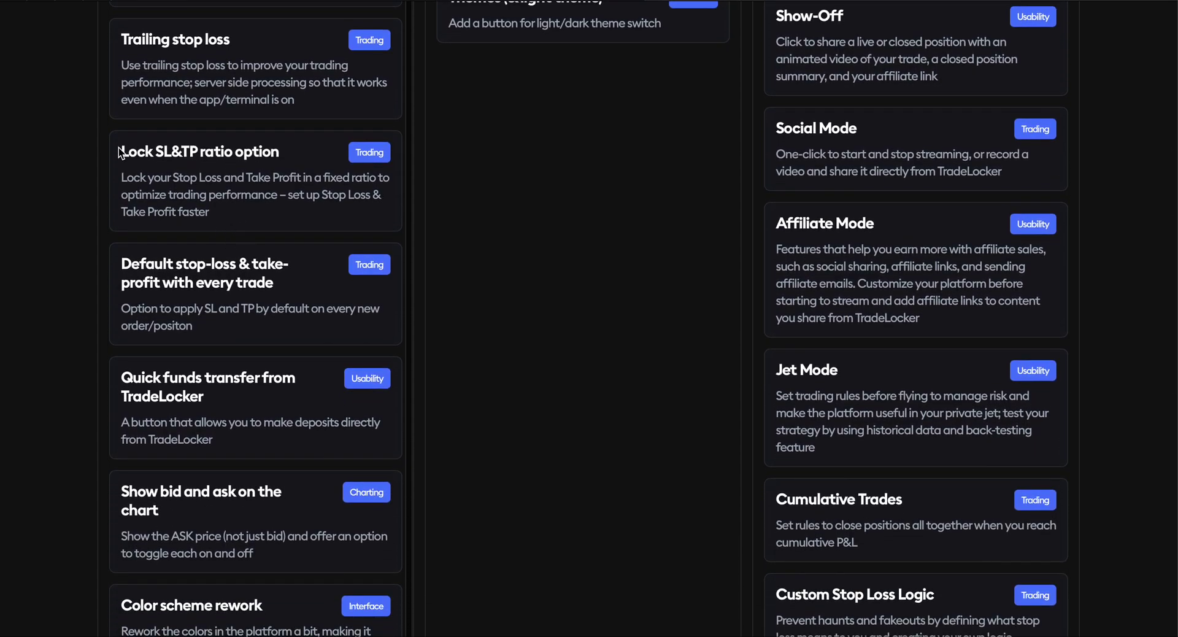
drag(121, 149, 299, 150)
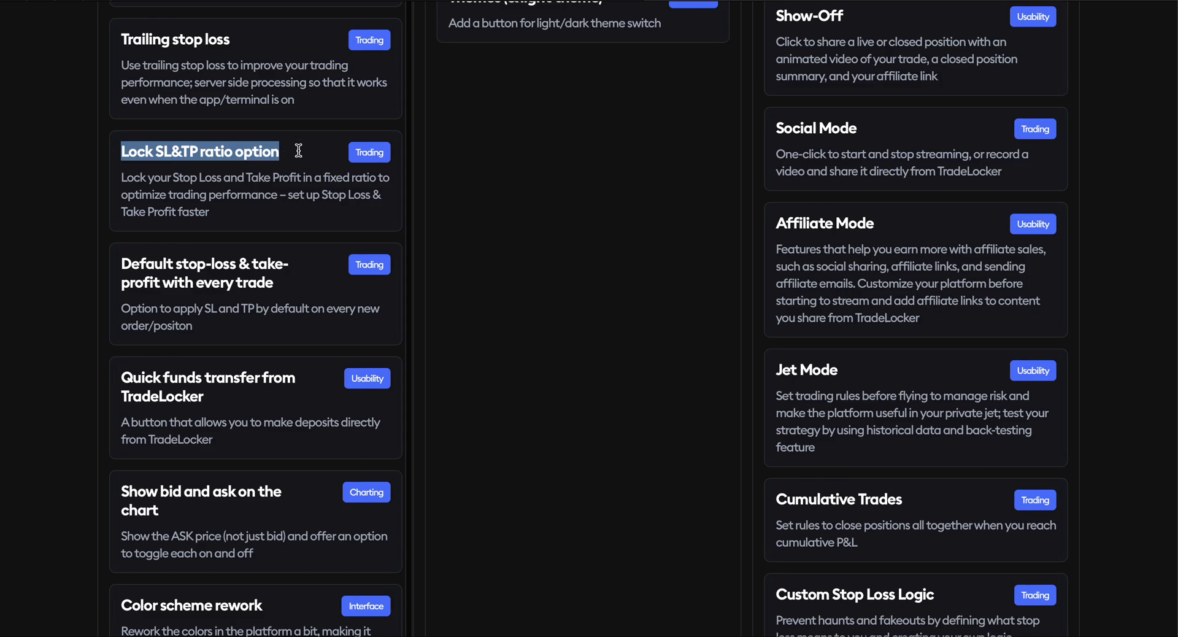
scroll(349, 275, down, 7)
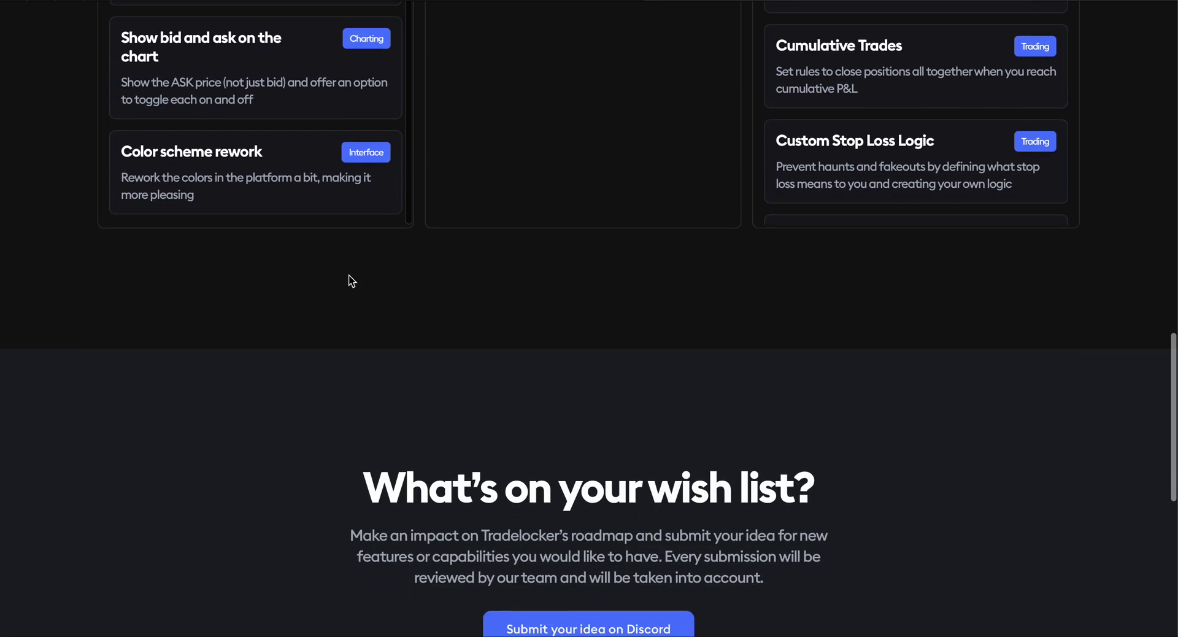
Review the Late 2023 roadmap features, highlighting the heading, Full screen trades panel, and Shareable trades with its description.
scroll(348, 215, up, 3)
scroll(576, 201, up, 10)
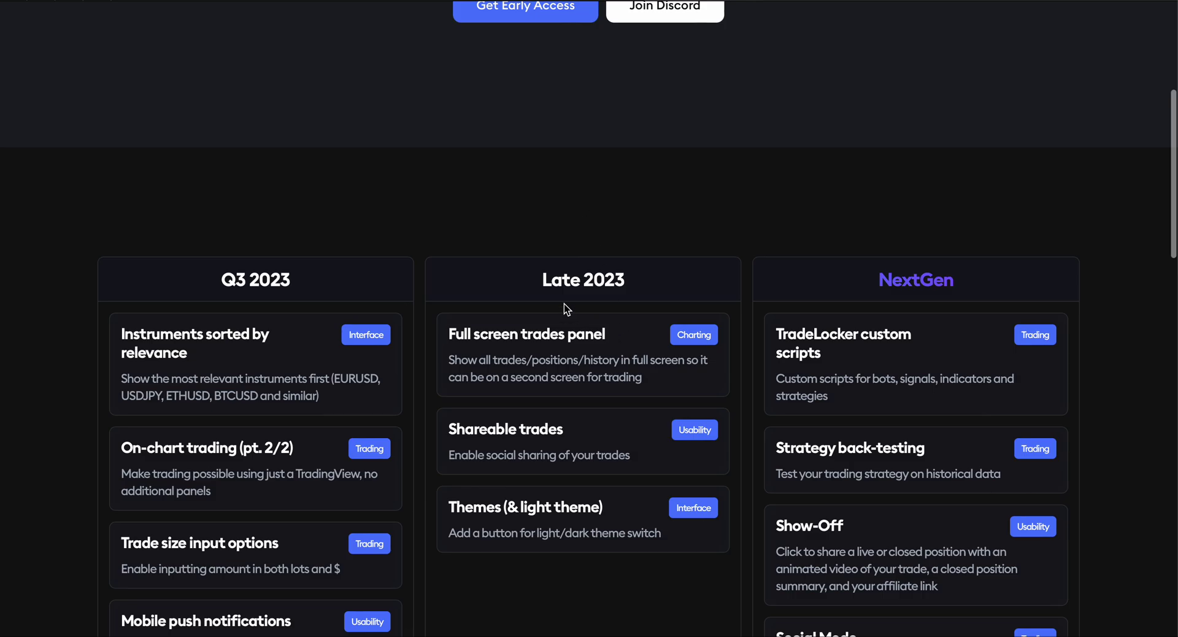
drag(530, 279, 642, 272)
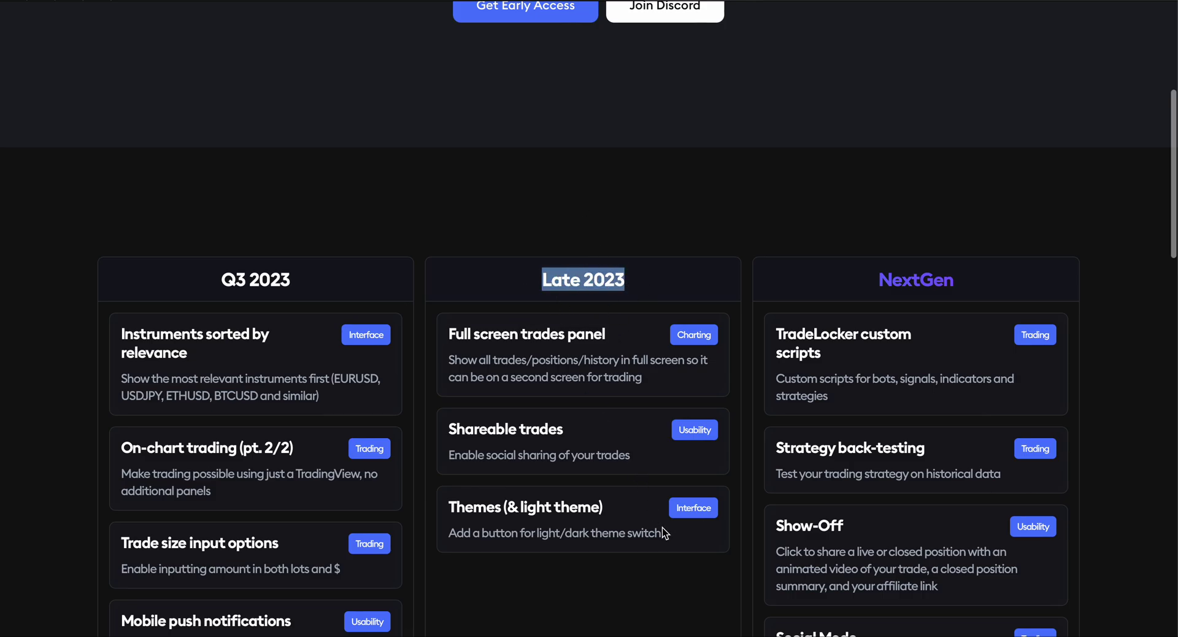
drag(455, 334, 614, 325)
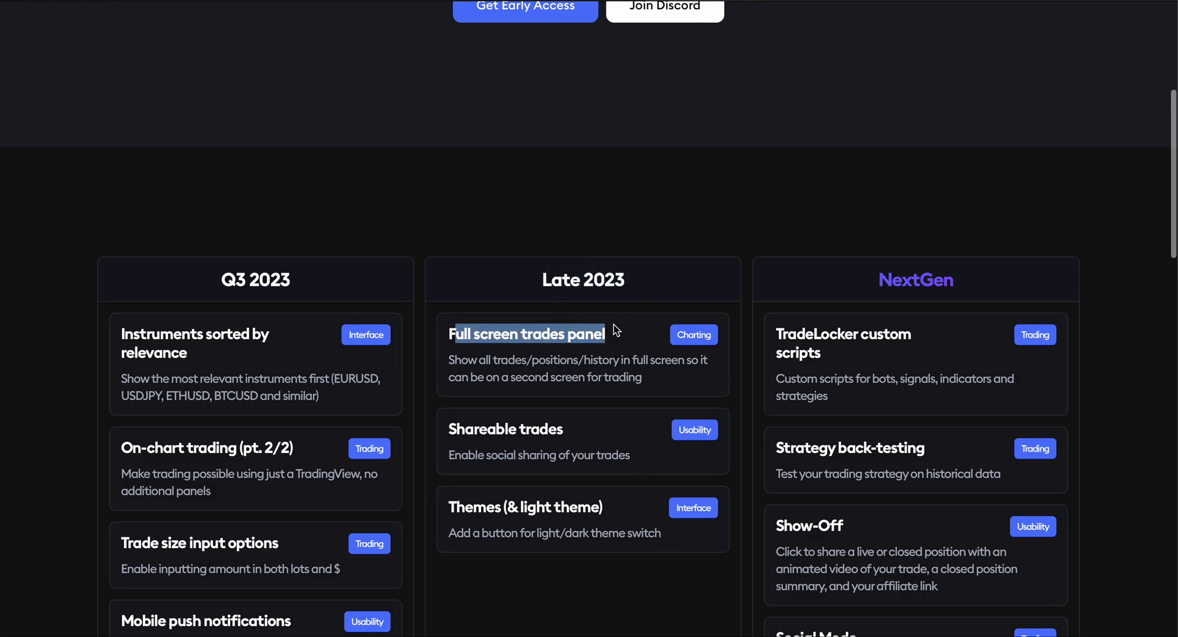
click(613, 325)
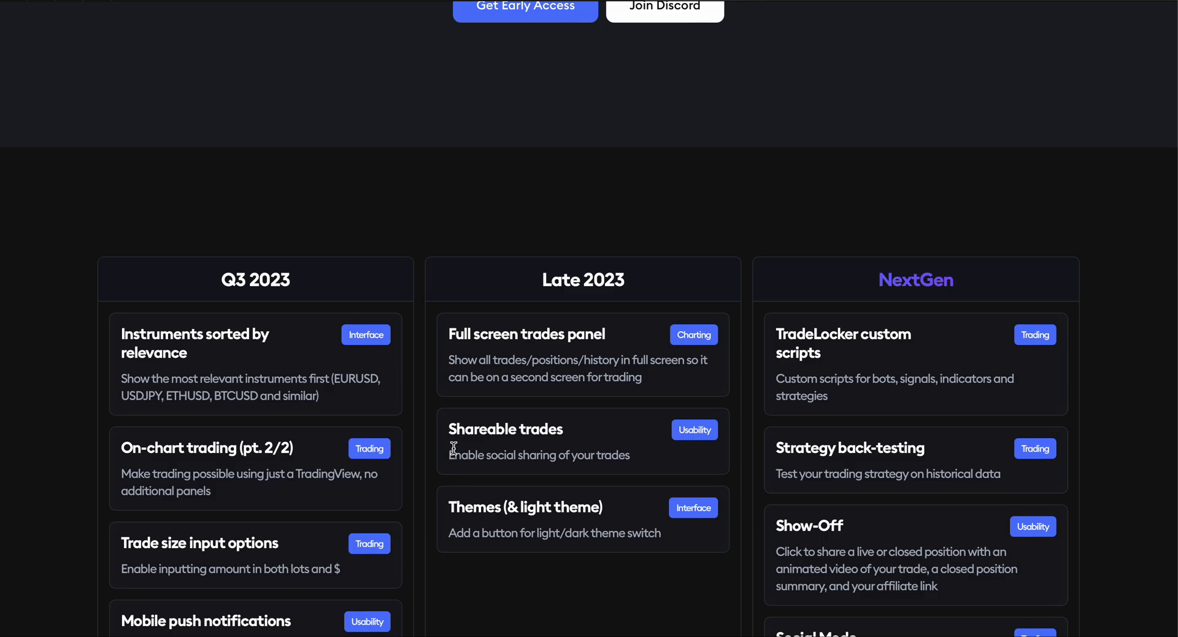
drag(450, 429, 572, 431)
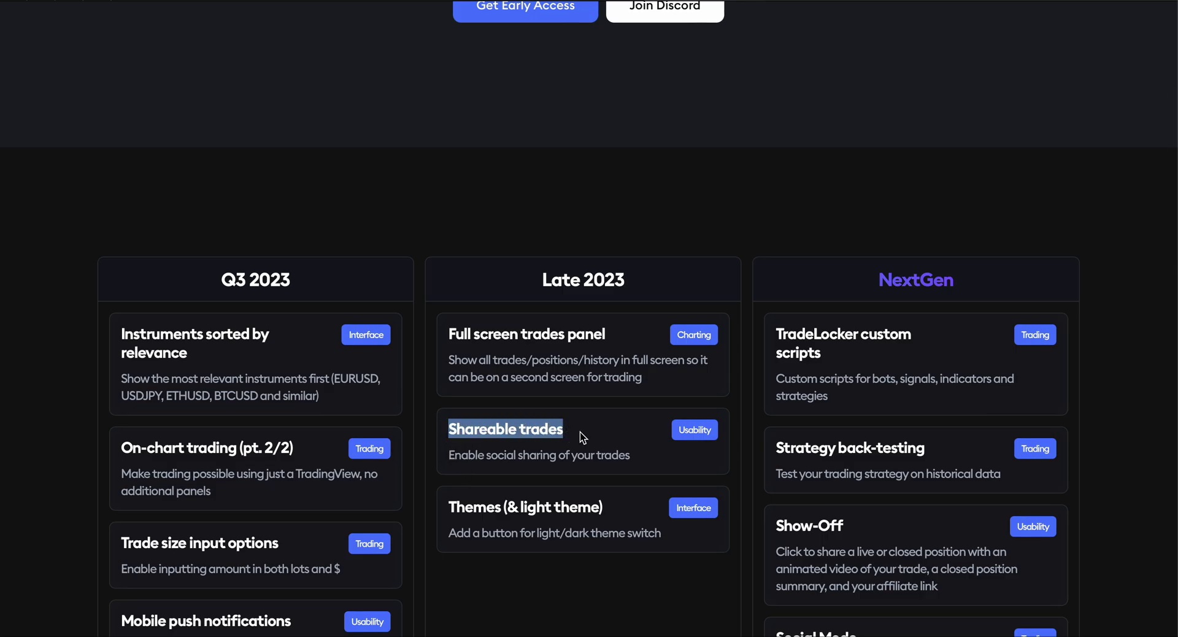
drag(453, 457, 647, 465)
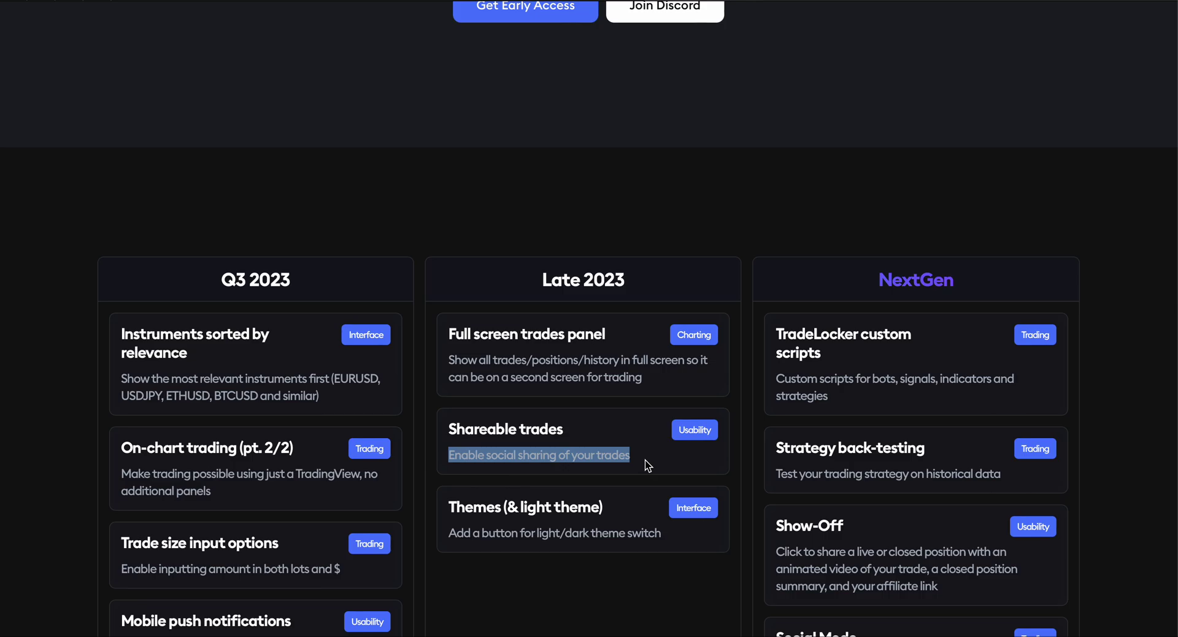
Skim the NextGen roadmap features and highlight the NextGen heading.
scroll(1011, 466, down, 3)
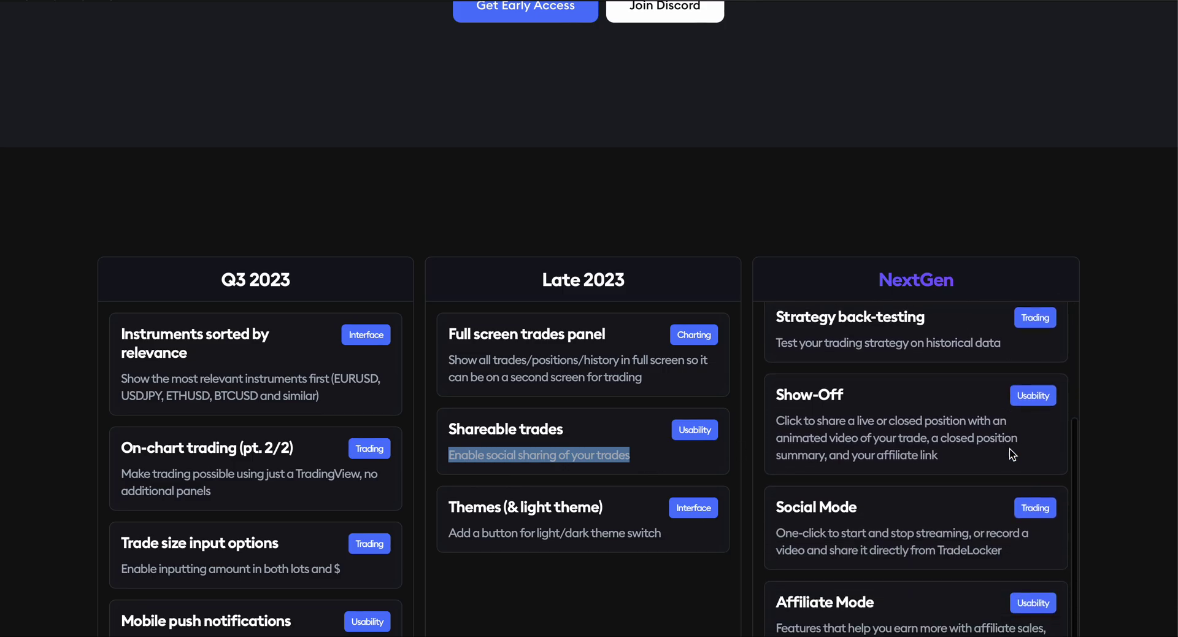
scroll(1013, 454, down, 5)
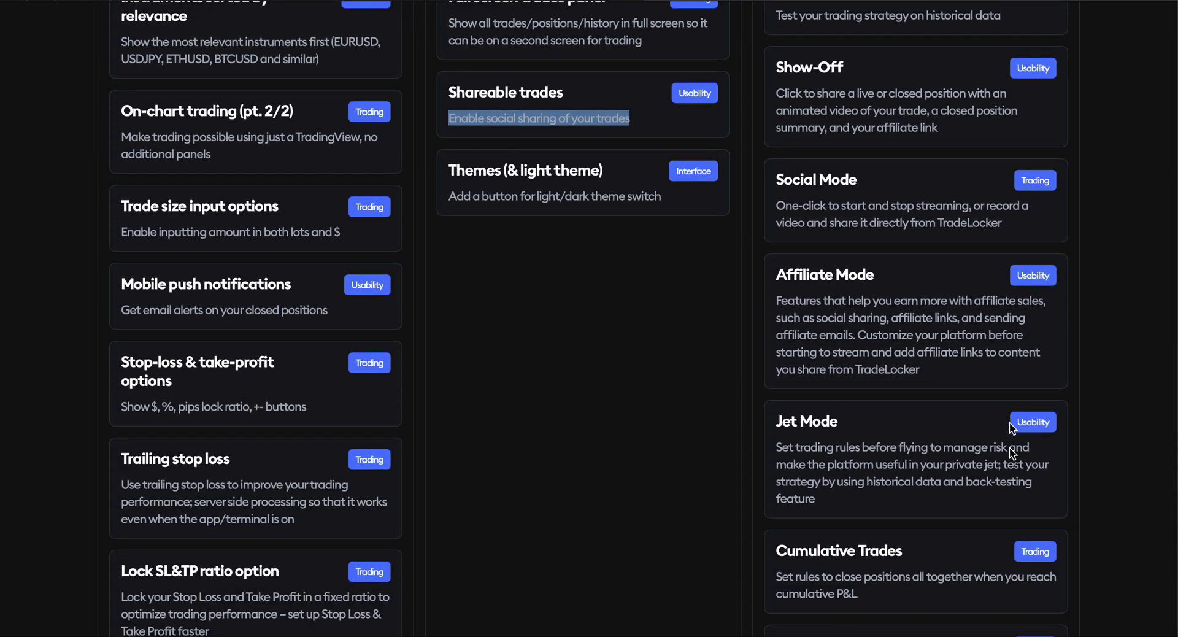
scroll(940, 221, up, 2)
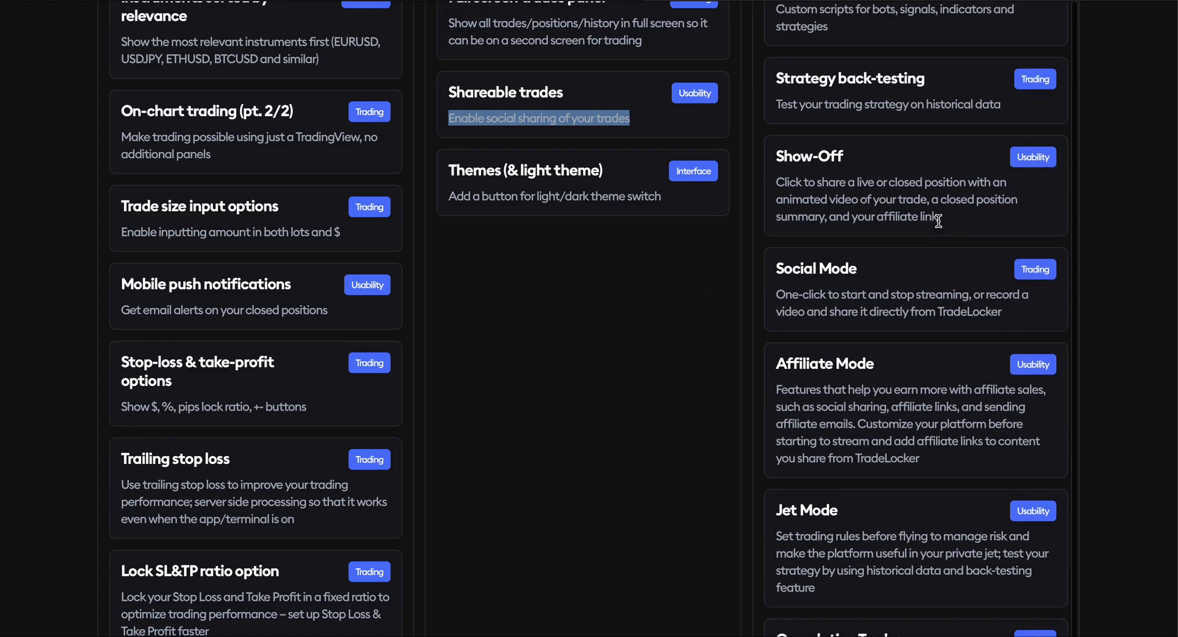
scroll(939, 221, up, 6)
double_click(982, 305)
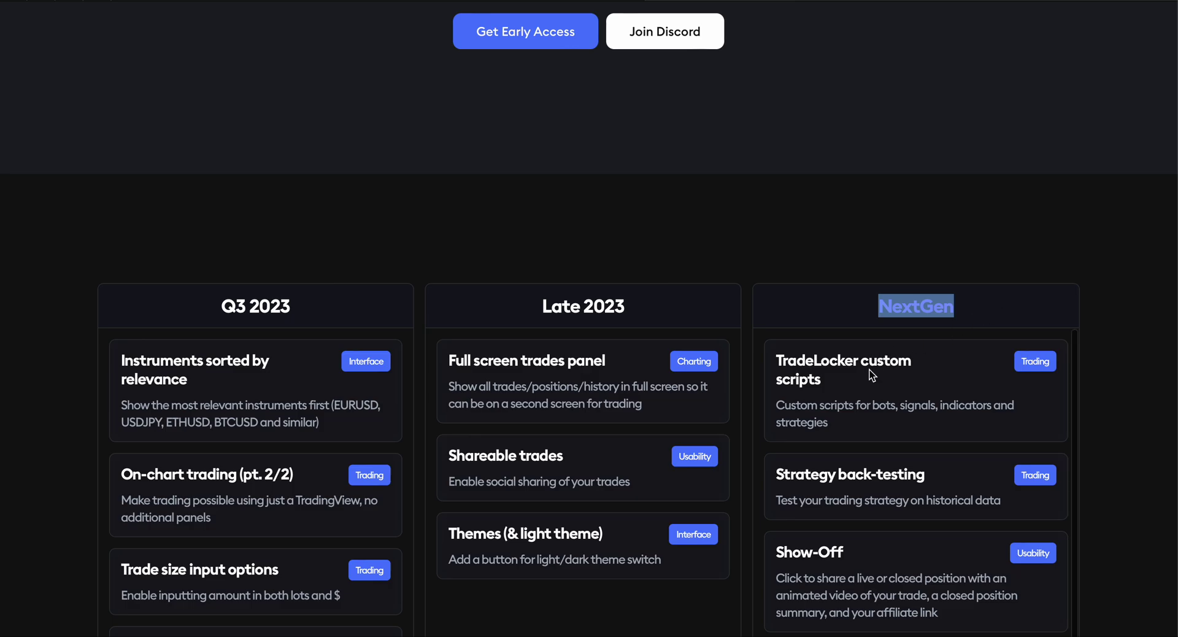
Read through the NextGen features from TradeLocker custom scripts to the broker user acquisition entry, and return to the page's introduction.
scroll(870, 385, down, 2)
scroll(870, 385, up, 2)
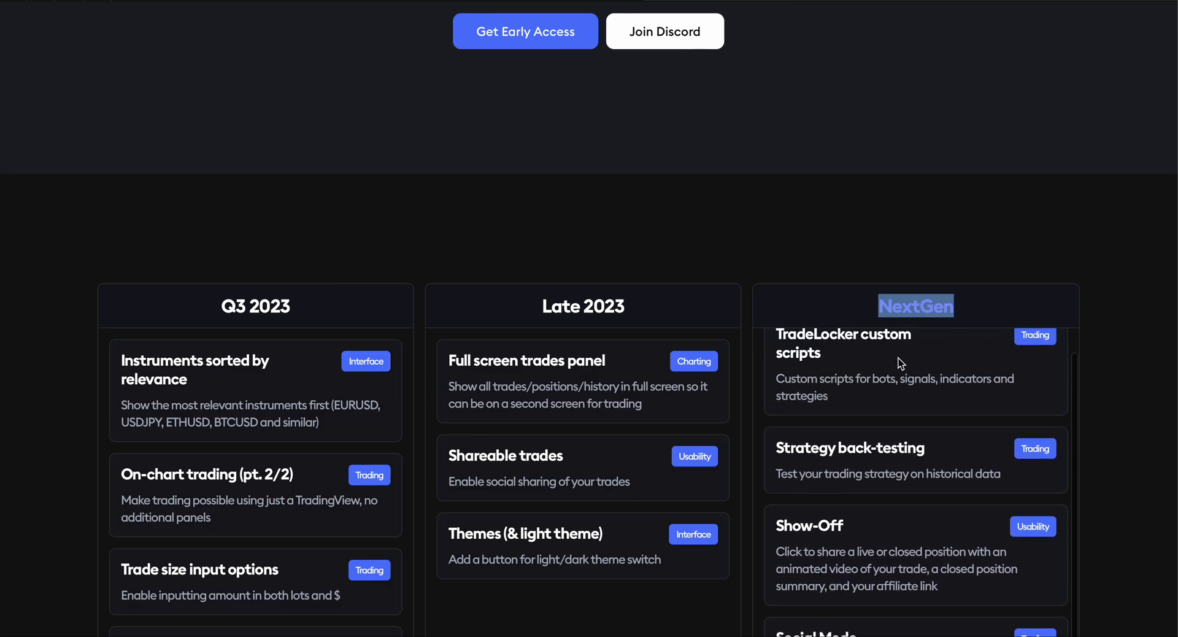
scroll(963, 445, down, 2)
scroll(963, 445, up, 2)
scroll(963, 444, down, 1)
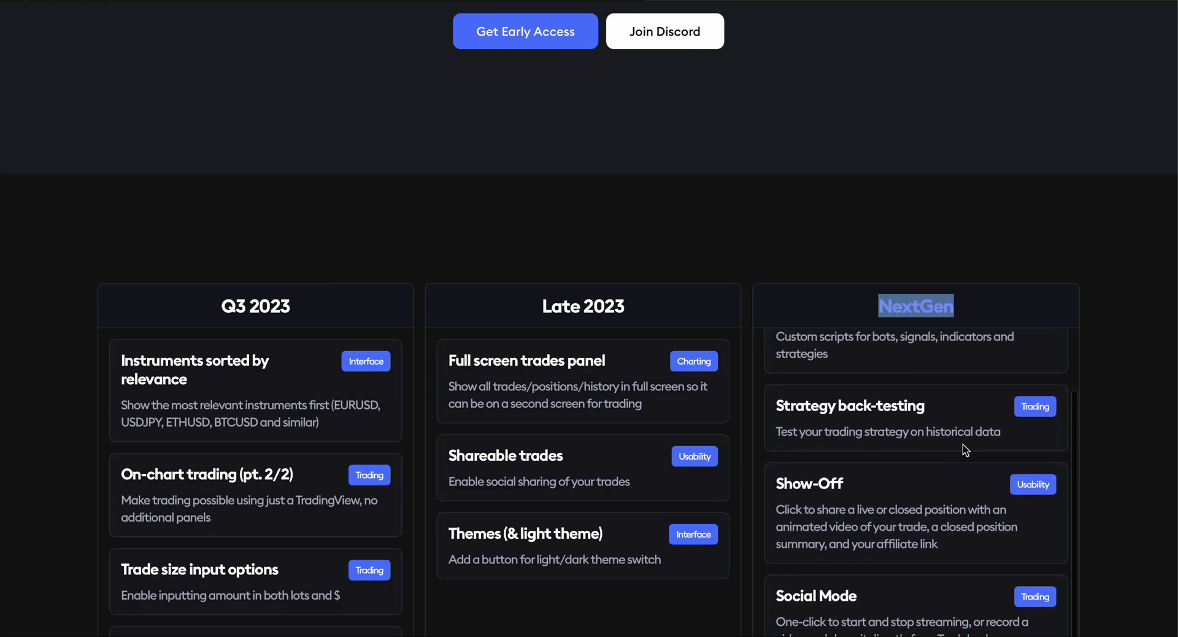
scroll(964, 444, down, 3)
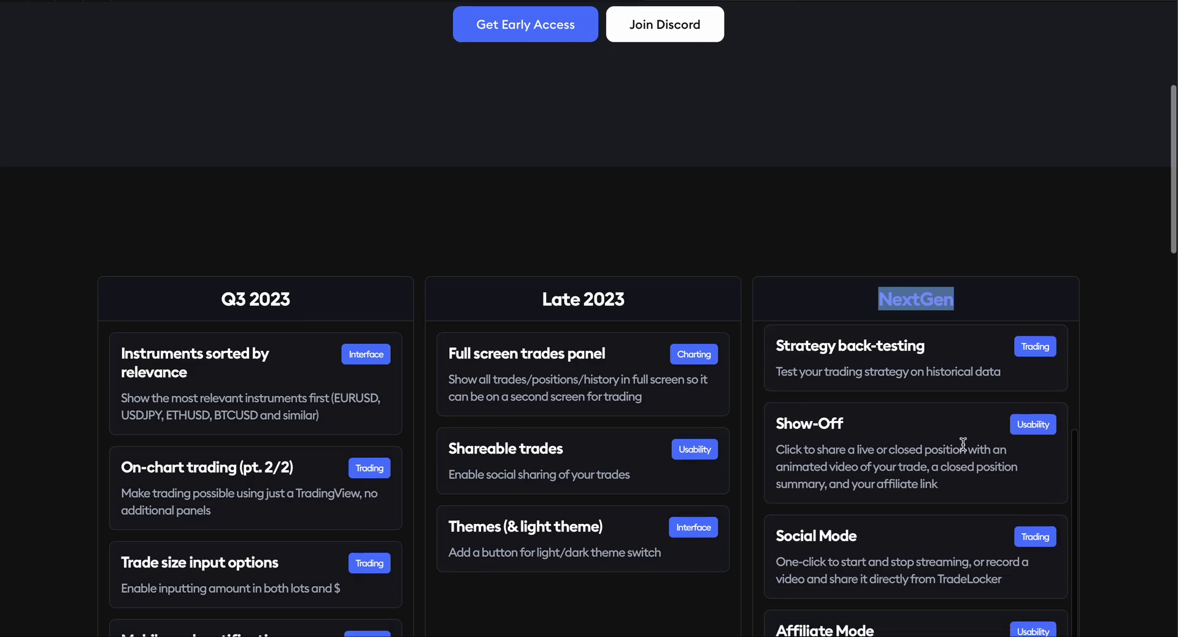
scroll(1049, 291, down, 3)
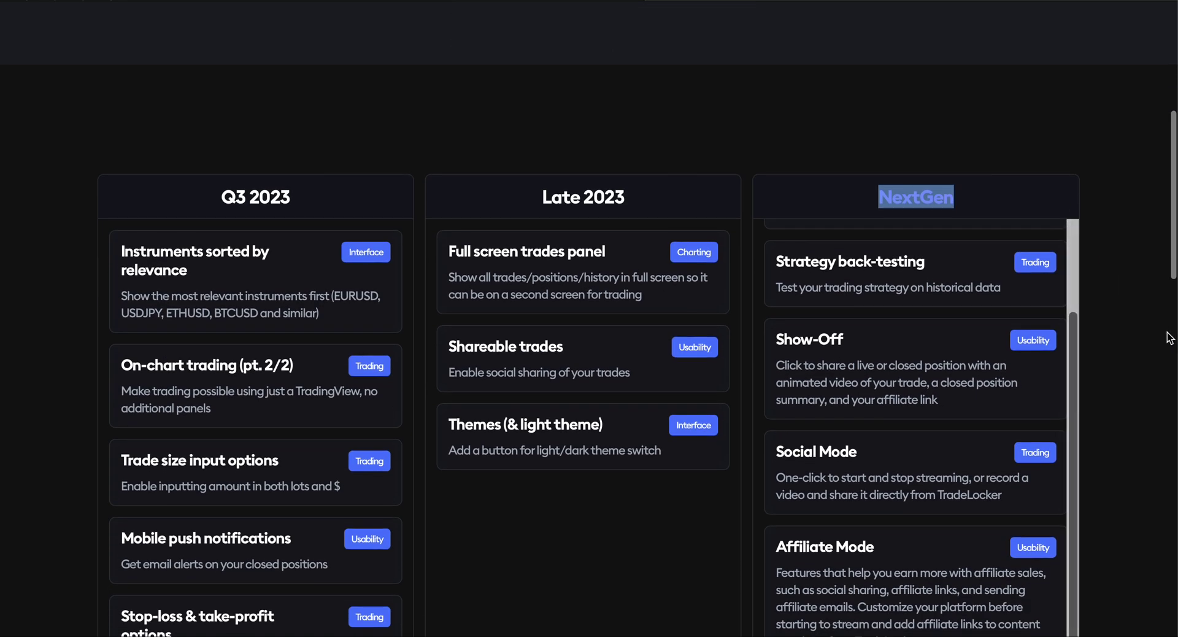
scroll(1165, 334, down, 1)
scroll(1170, 338, down, 2)
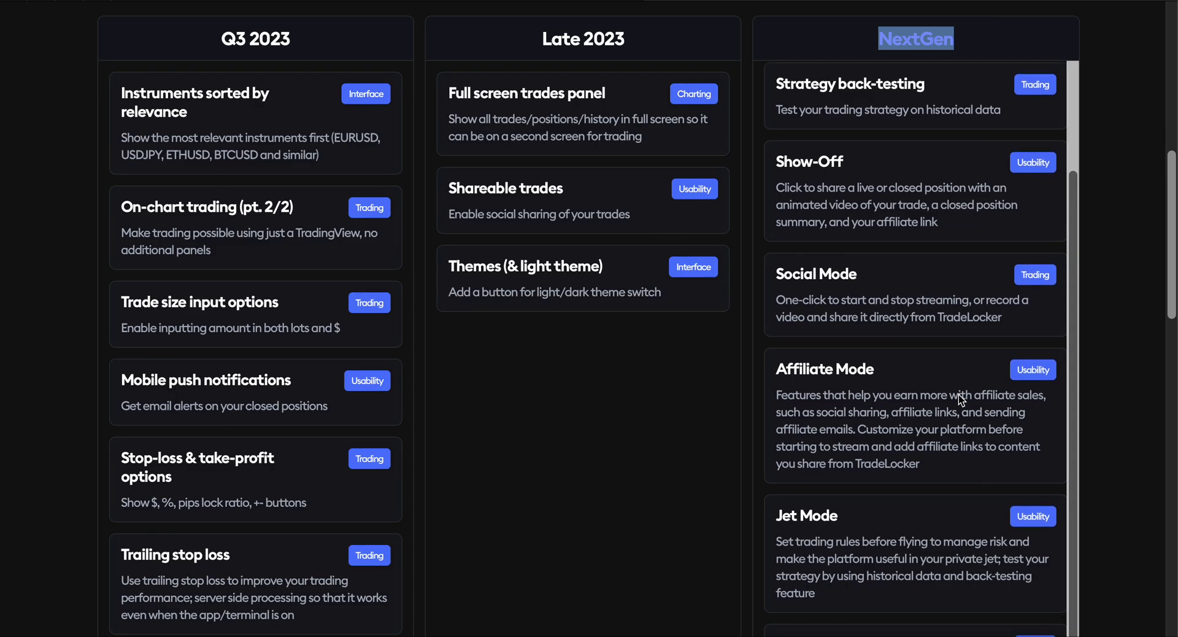
scroll(959, 395, down, 1)
scroll(958, 395, down, 8)
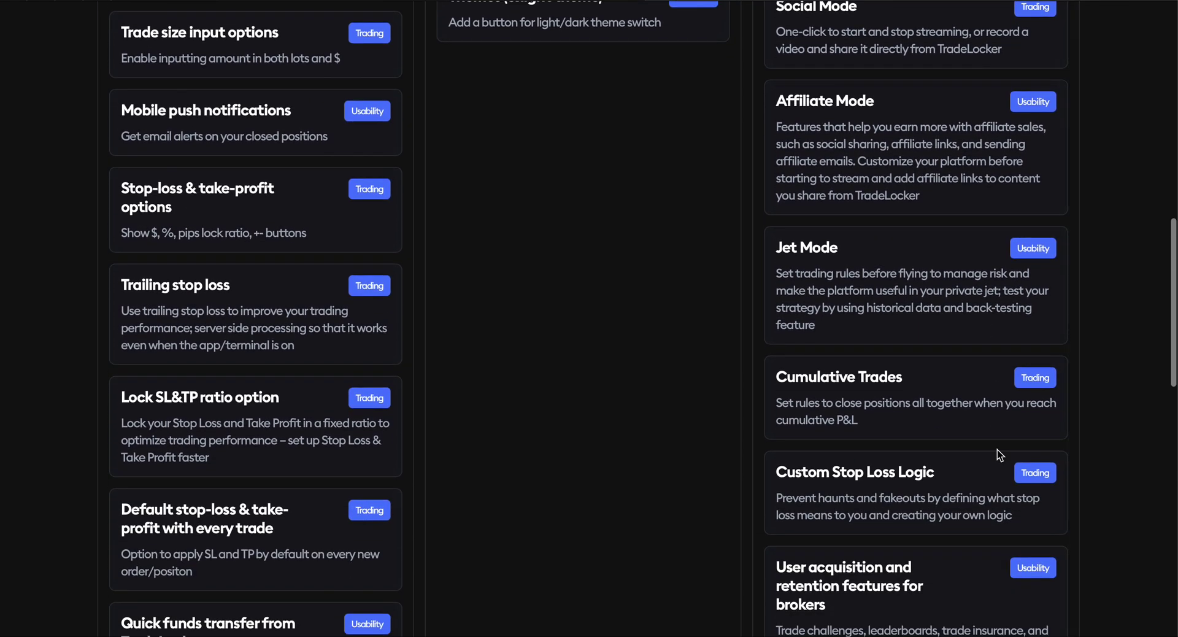
scroll(978, 350, up, 15)
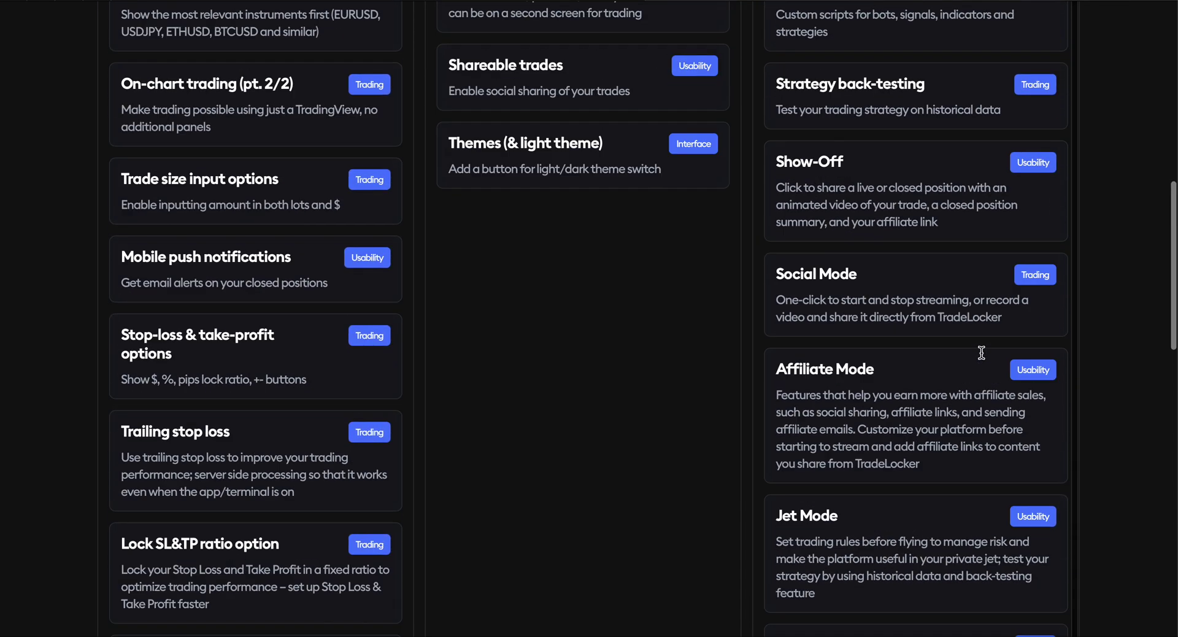
double_click(982, 356)
scroll(982, 353, up, 3)
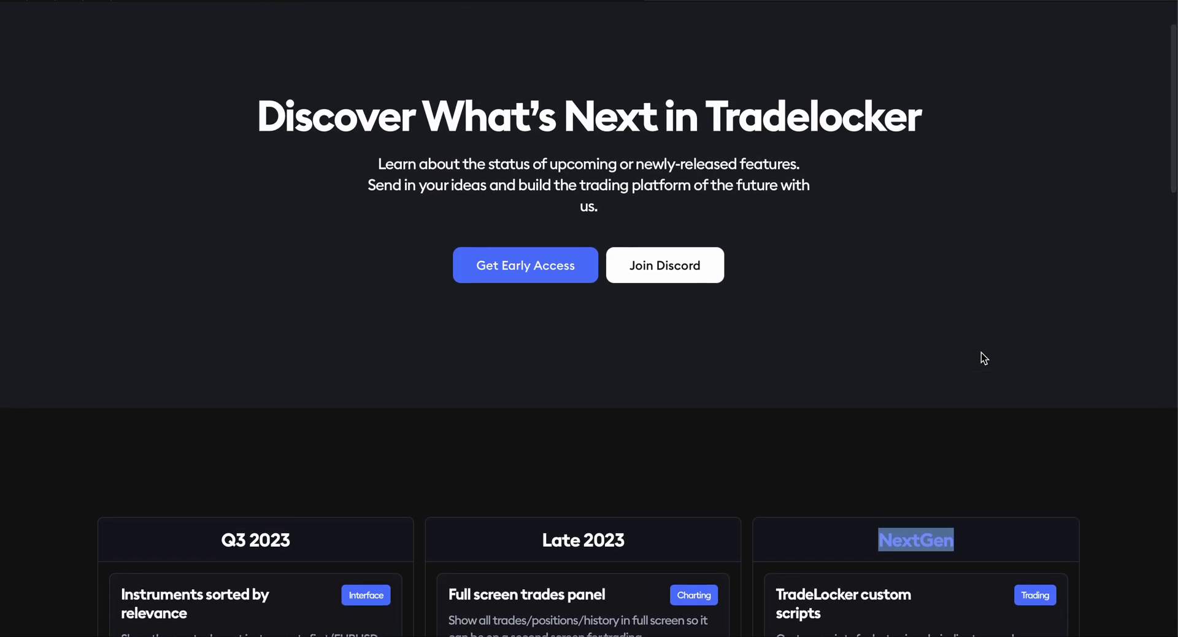